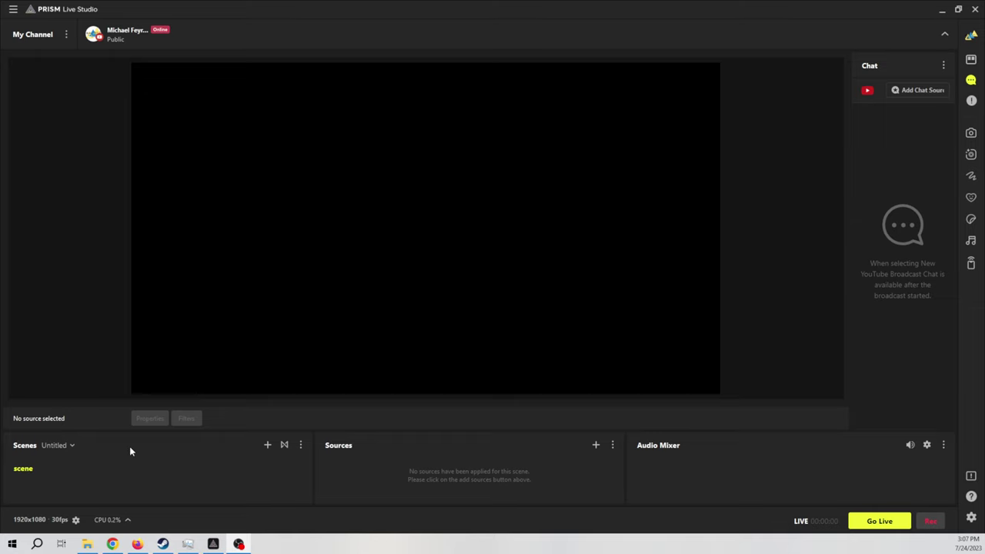
# Rename the initial scene to NS-Cam and add a new video capture device source named Camera Main to it
pyautogui.click(294, 471)
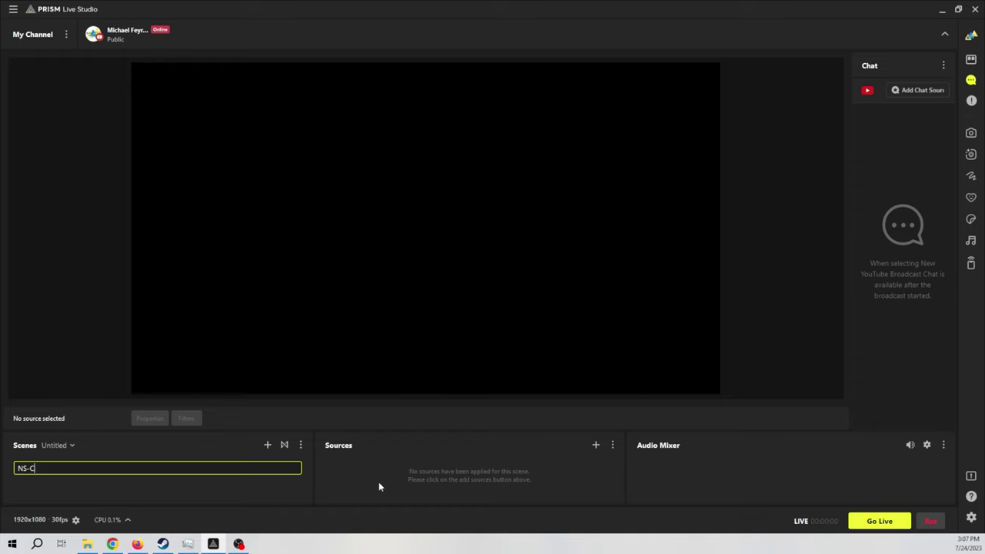
pyautogui.write('m')
pyautogui.click(597, 444)
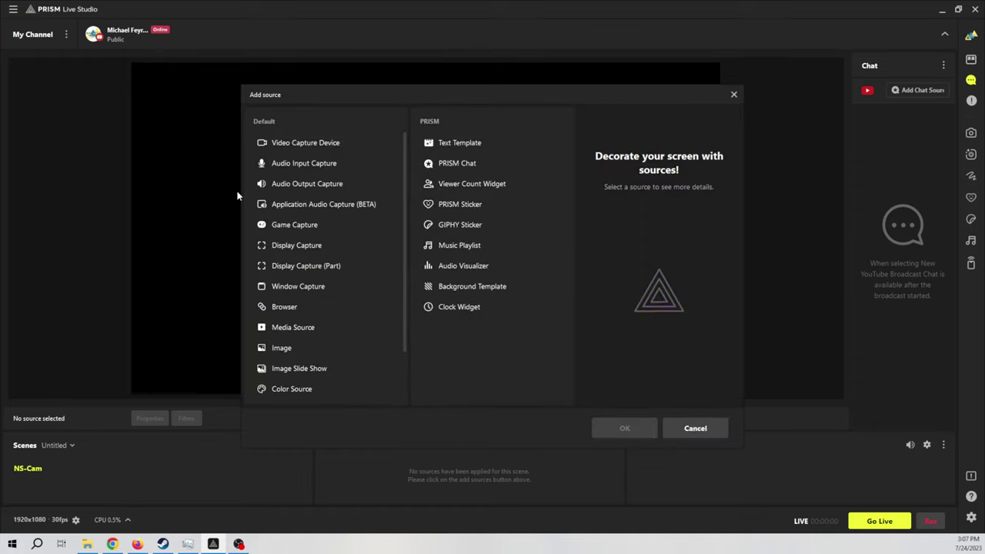
pyautogui.click(304, 142)
pyautogui.click(621, 429)
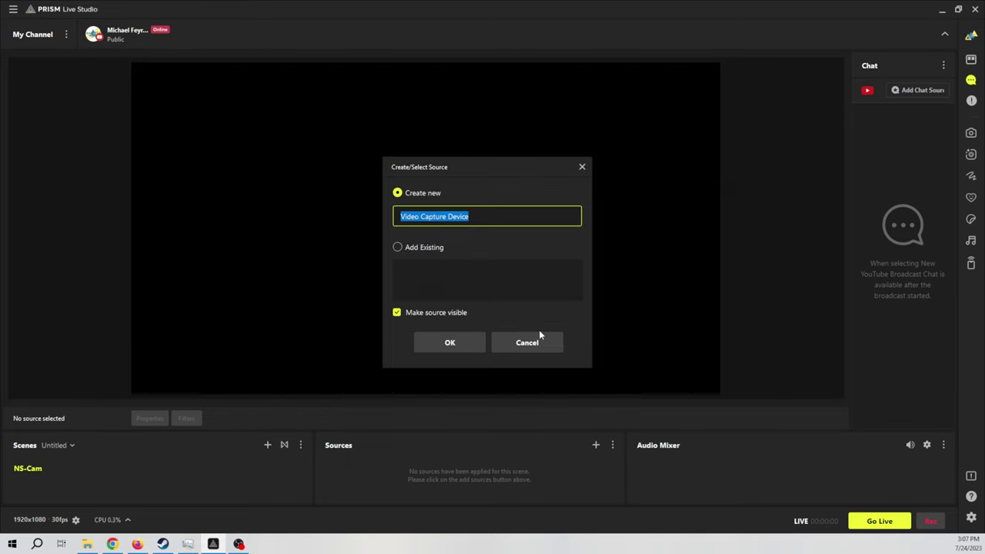
pyautogui.write('Cam')
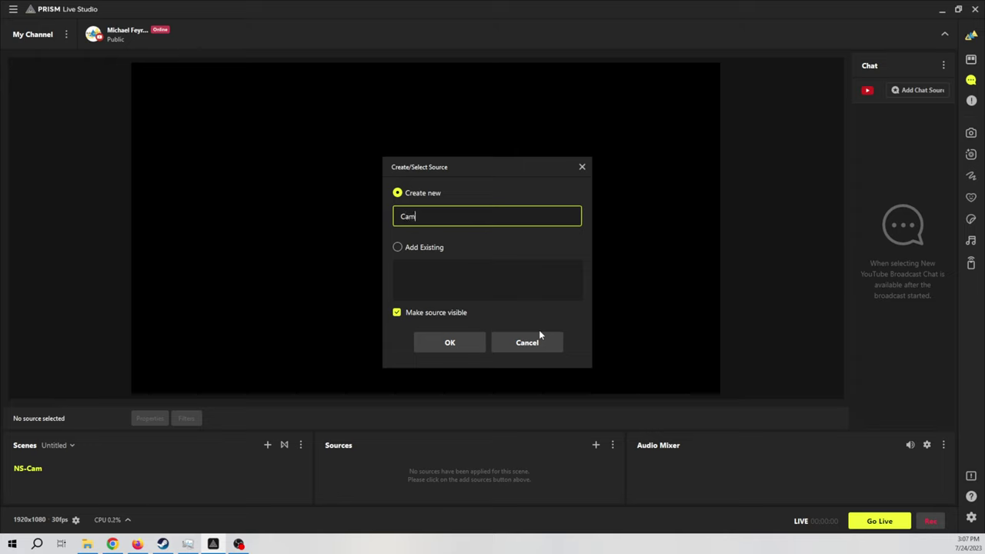
pyautogui.write('era Main')
pyautogui.click(459, 344)
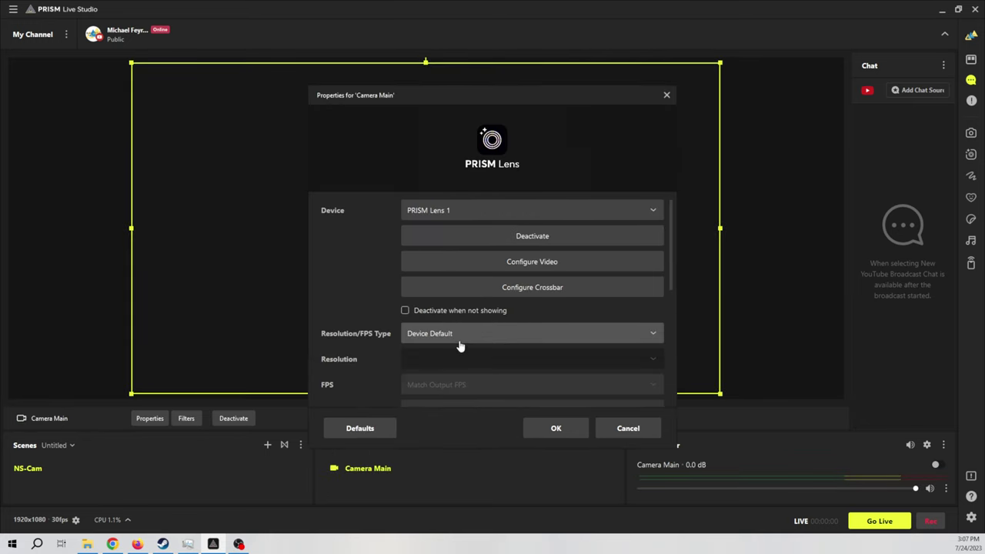
pyautogui.click(511, 212)
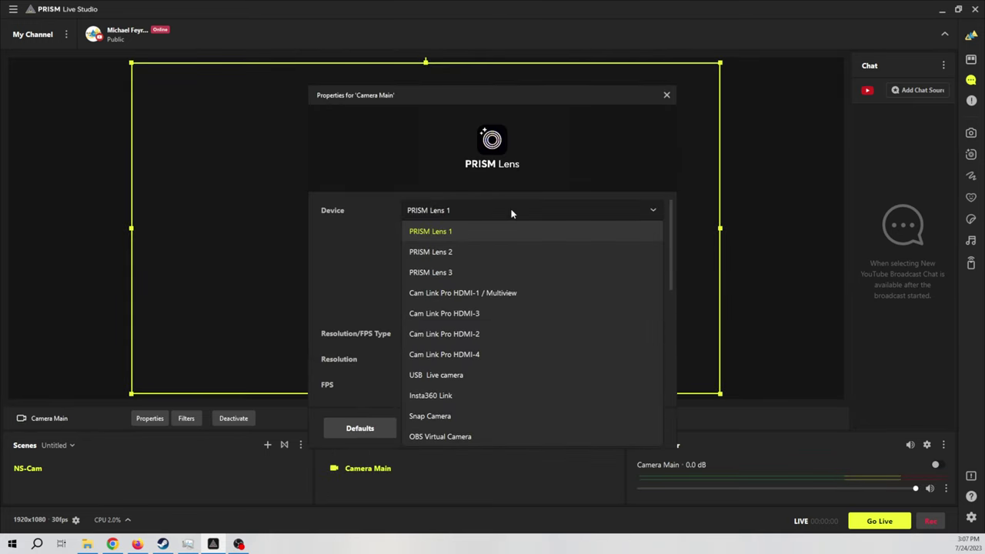
pyautogui.click(503, 293)
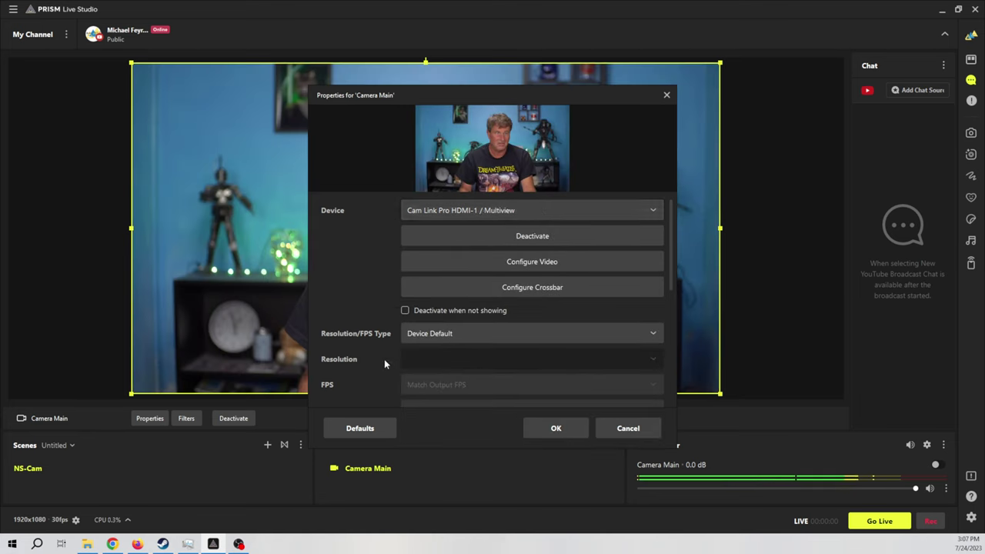
pyautogui.scroll(-5, 362, 354)
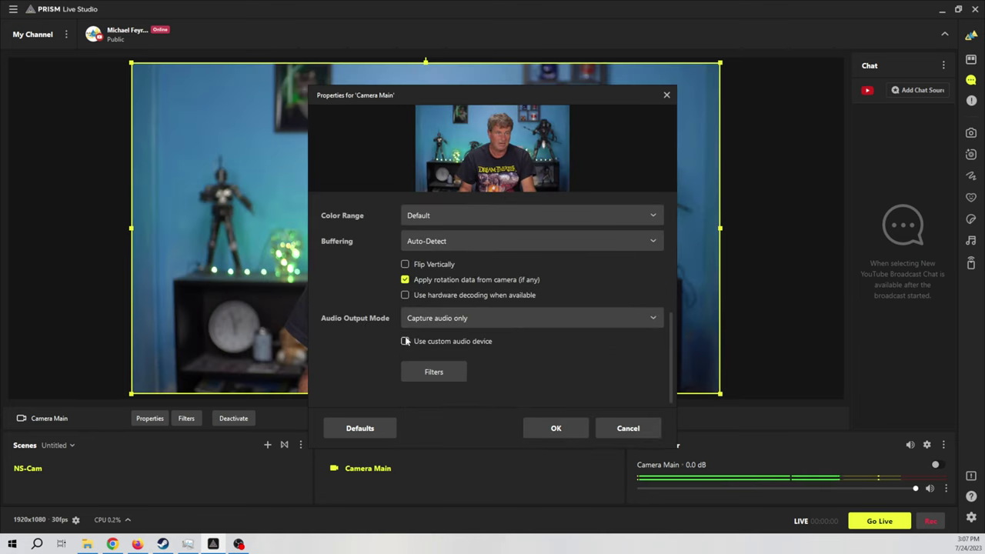
pyautogui.click(405, 342)
pyautogui.click(451, 364)
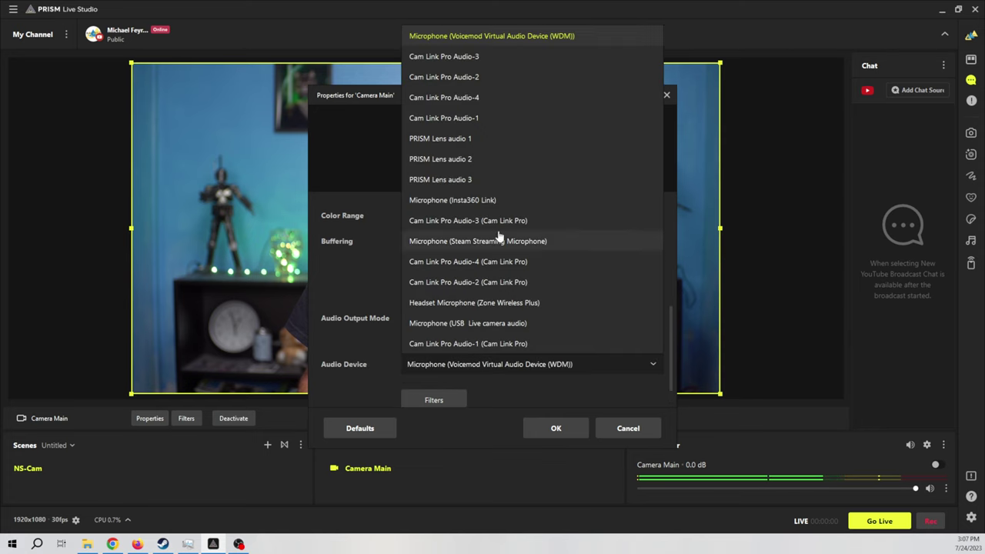
pyautogui.click(458, 120)
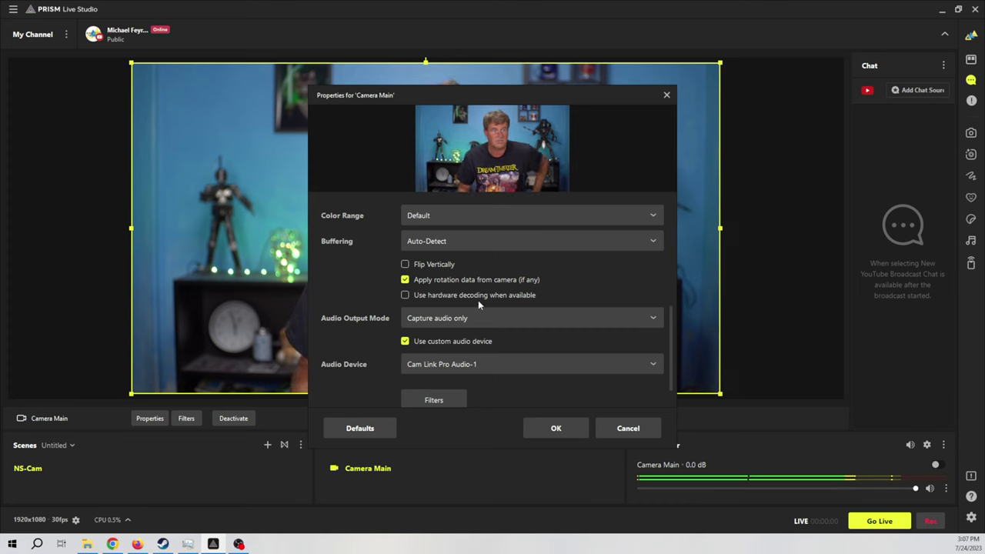
pyautogui.click(546, 429)
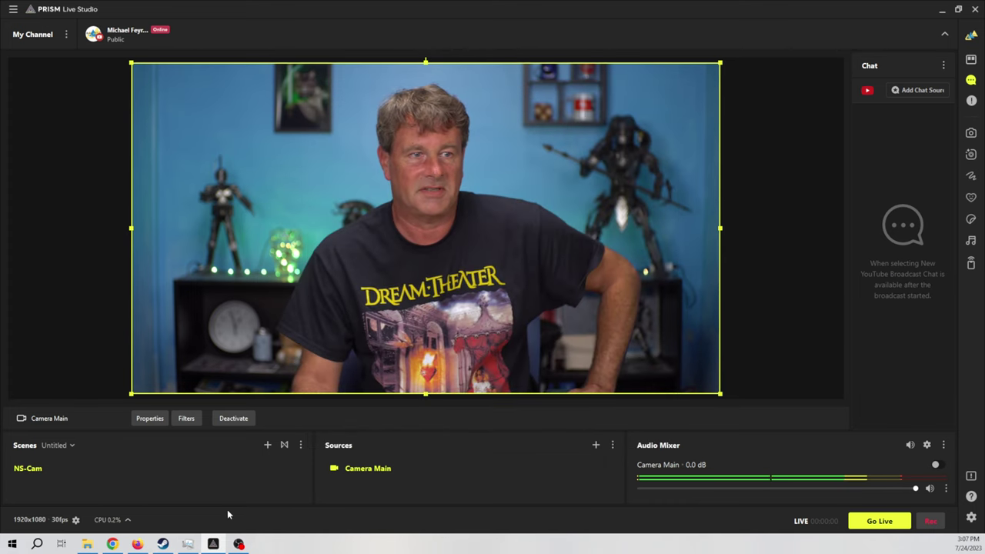
# In PRISM Lens, set PRISM Lens 1 to the Cam Link Pro HDMI-1 / Multiview camera with the background removed, and close the window
pyautogui.moveTo(216, 545)
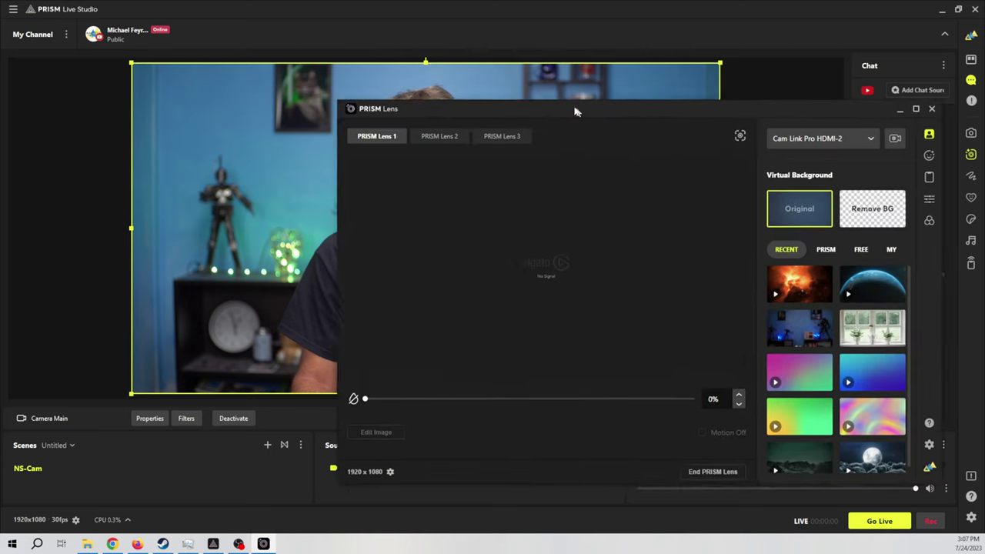
pyautogui.moveTo(576, 112); pyautogui.dragTo(521, 99)
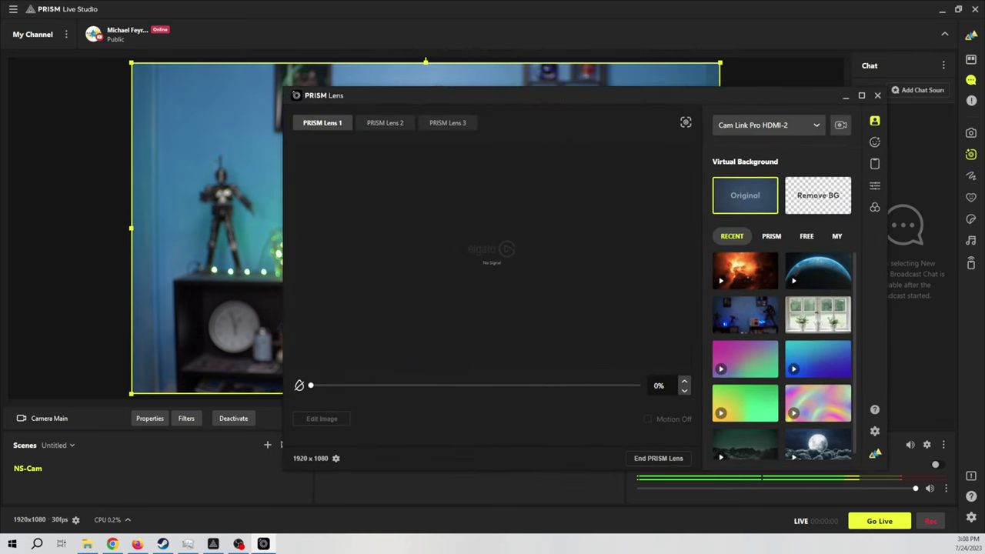
pyautogui.moveTo(436, 95); pyautogui.dragTo(352, 229)
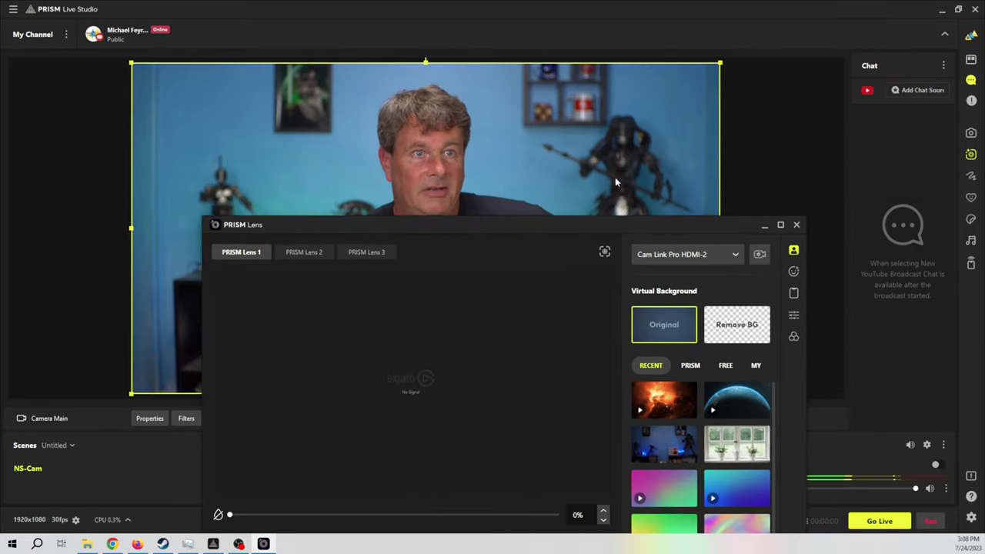
pyautogui.moveTo(455, 223); pyautogui.dragTo(453, 75)
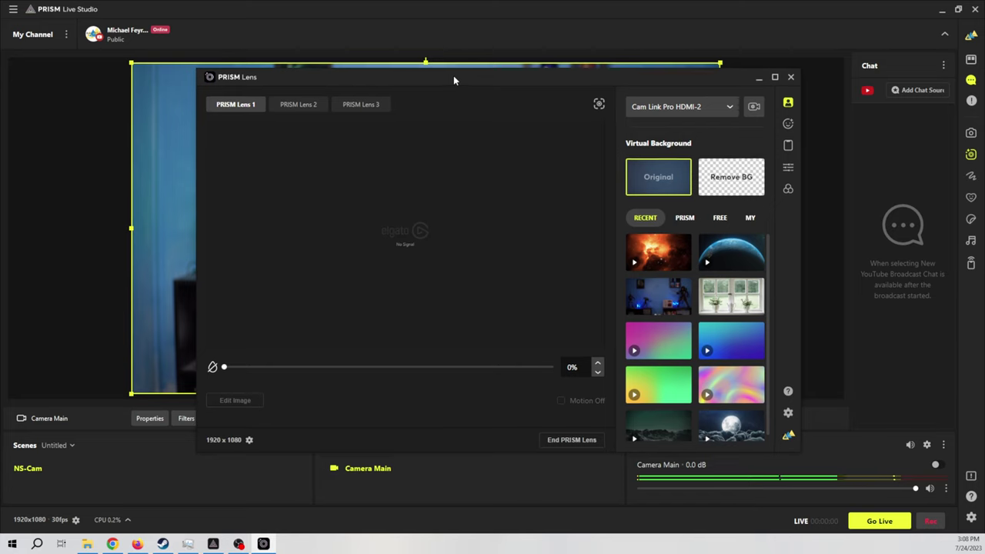
pyautogui.click(728, 110)
pyautogui.click(695, 149)
pyautogui.moveTo(463, 83)
pyautogui.mouseDown()
pyautogui.moveTo(435, 92)
pyautogui.moveTo(466, 76)
pyautogui.mouseUp()
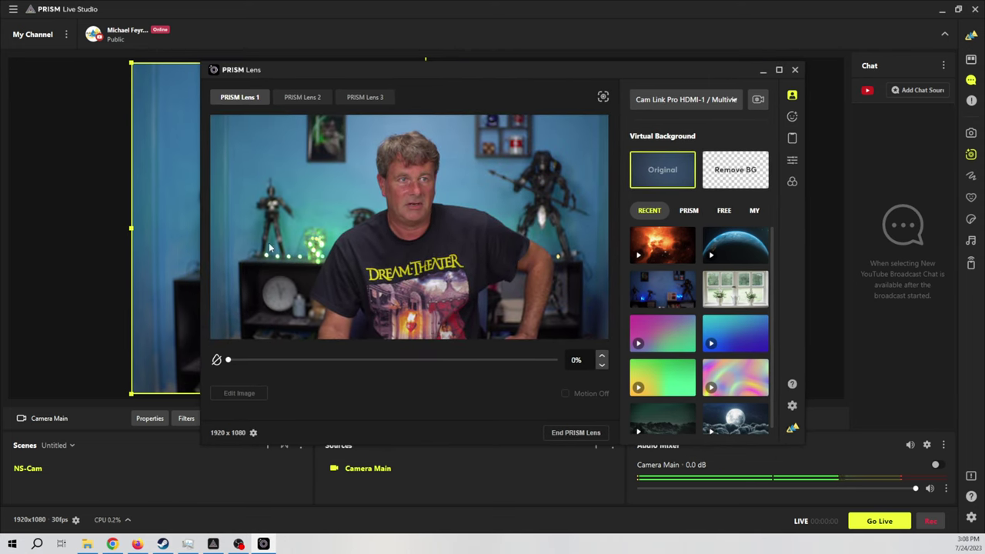
pyautogui.moveTo(489, 68); pyautogui.dragTo(459, 70)
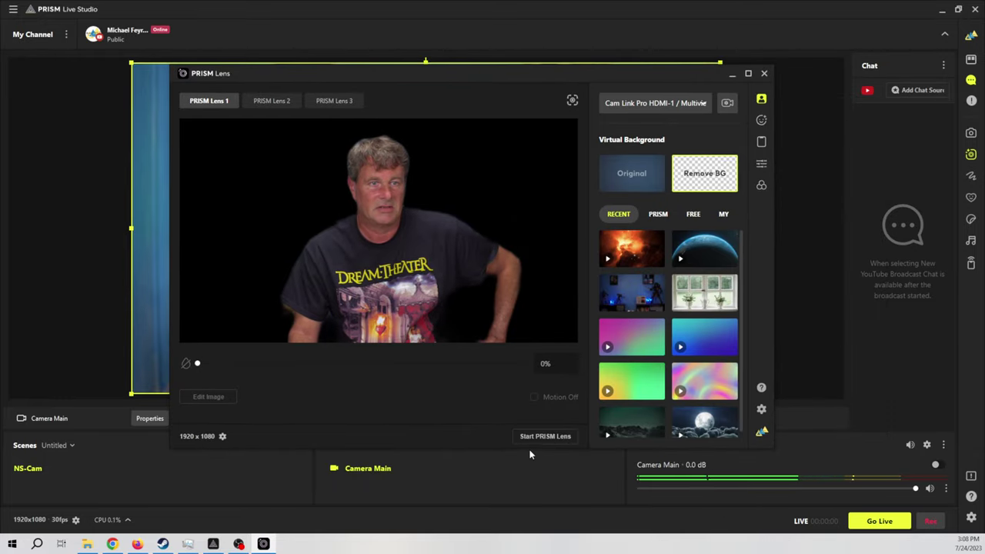
pyautogui.click(765, 73)
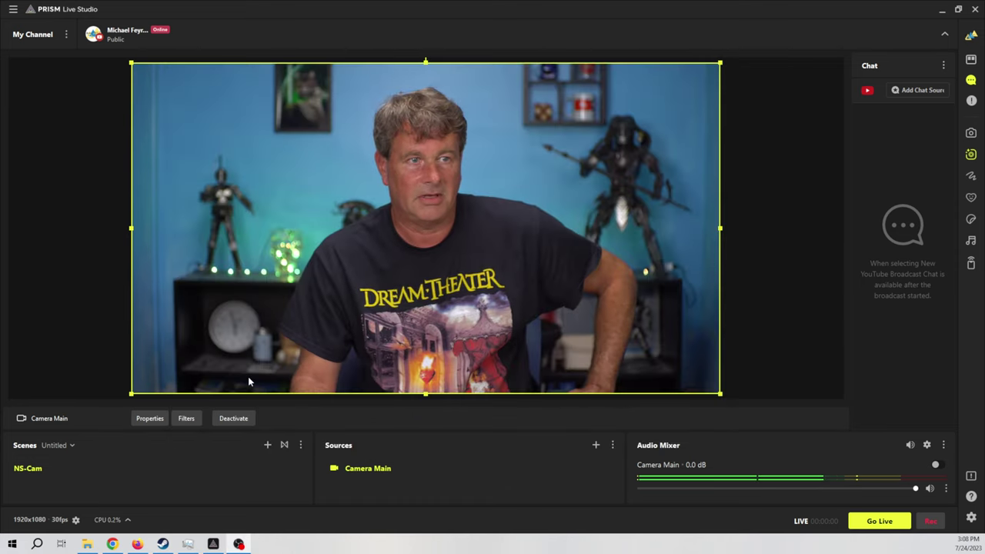
# Add a new scene named NS-Cam Flourish
pyautogui.click(267, 446)
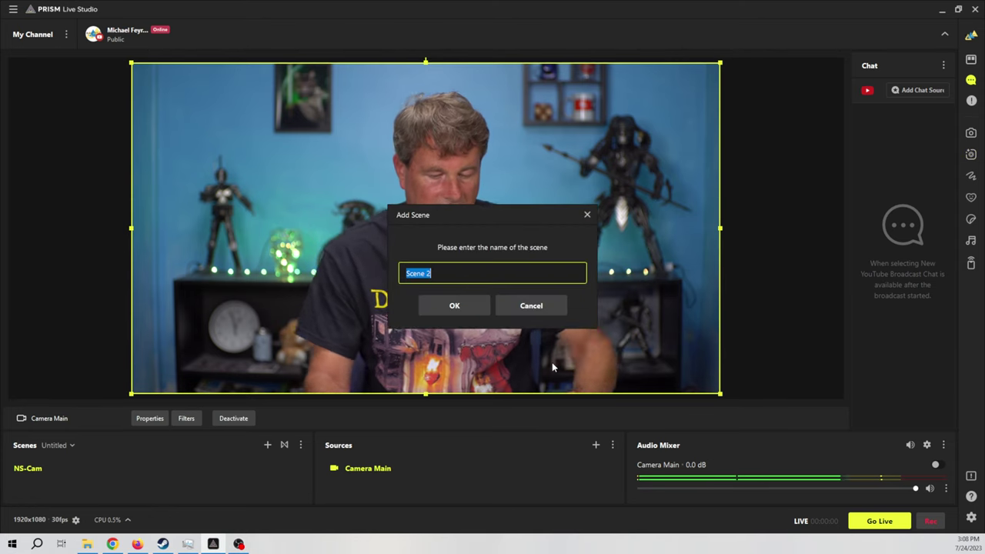
pyautogui.write('NS')
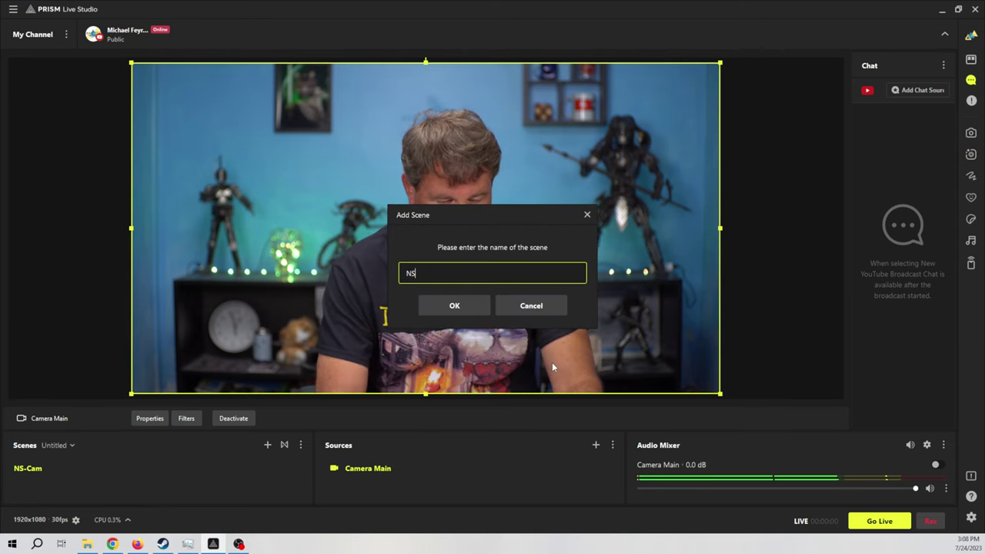
pyautogui.write('-Cam Flourish')
pyautogui.click(453, 305)
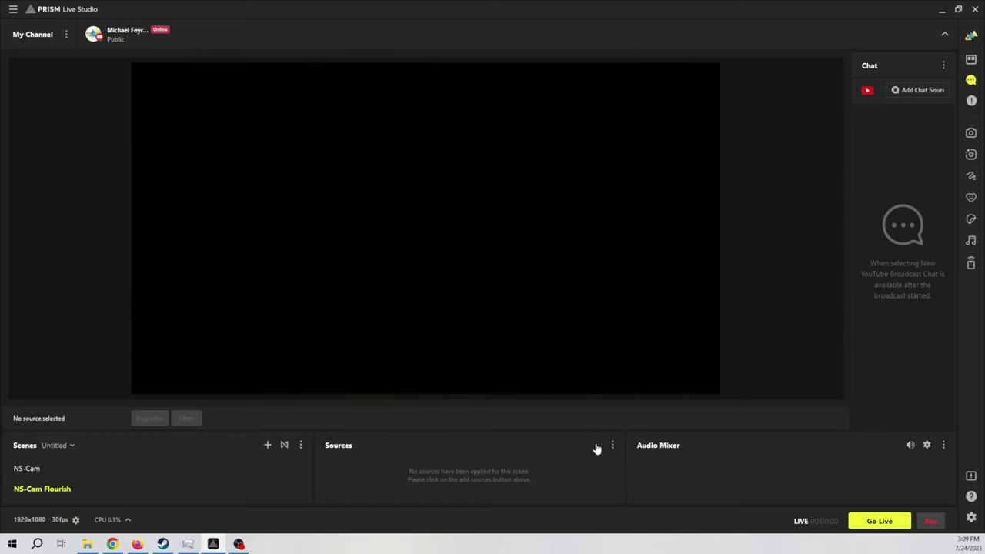
# Add a new video capture device source named CAM BG to the NS-Cam Flourish scene
pyautogui.click(596, 445)
pyautogui.click(296, 142)
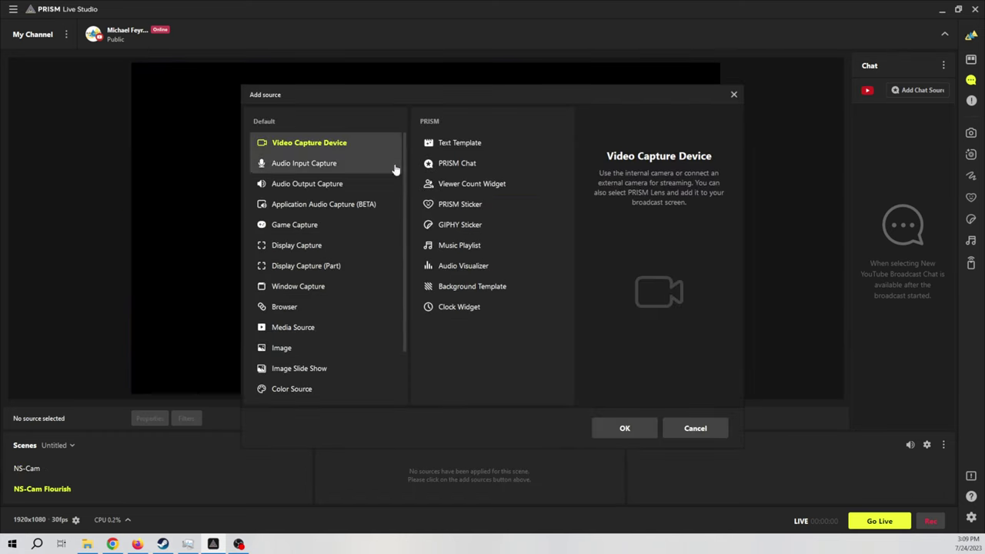
pyautogui.click(621, 428)
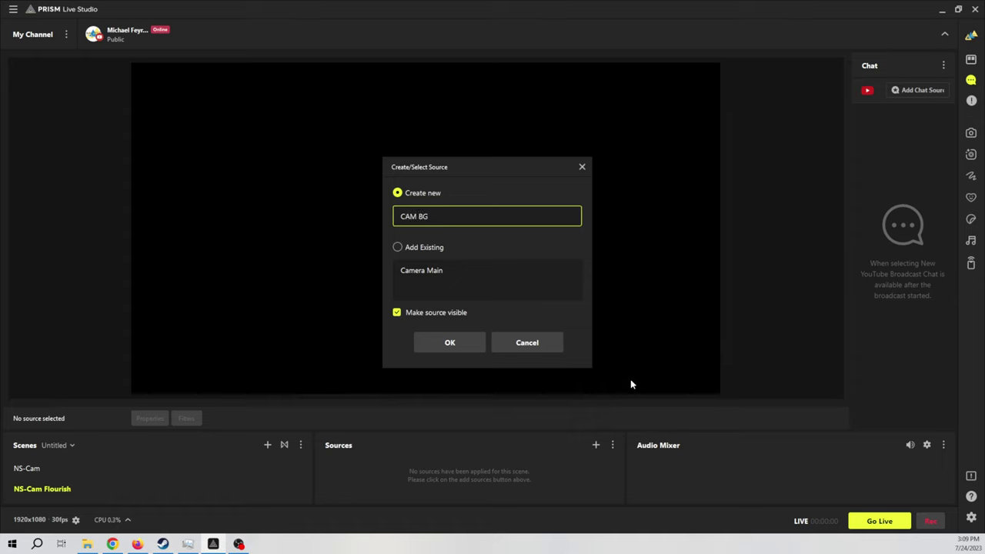
pyautogui.click(448, 343)
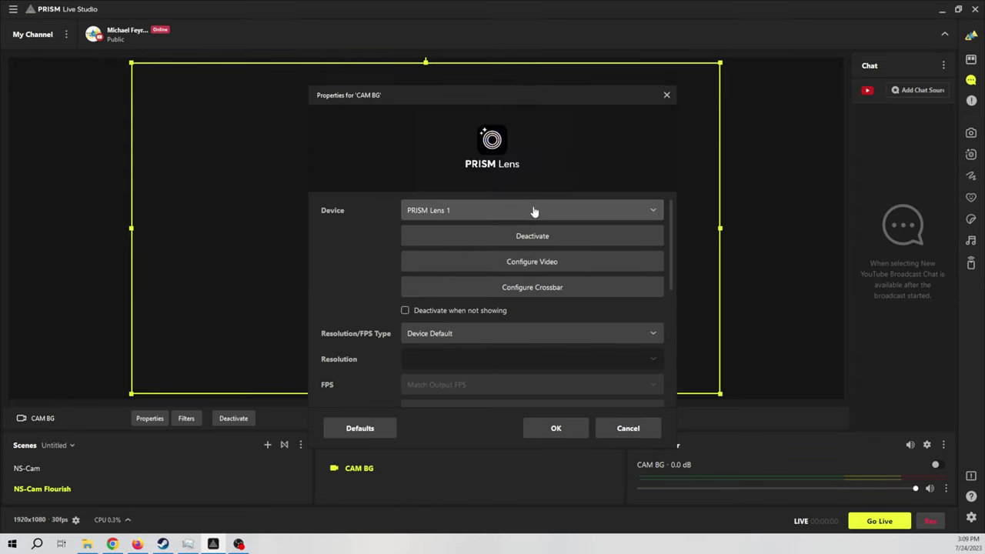
# Set CAM BG's device to PRISM Lens 1 and its custom audio device to Cam Link Pro Audio-1
pyautogui.click(533, 210)
pyautogui.click(483, 240)
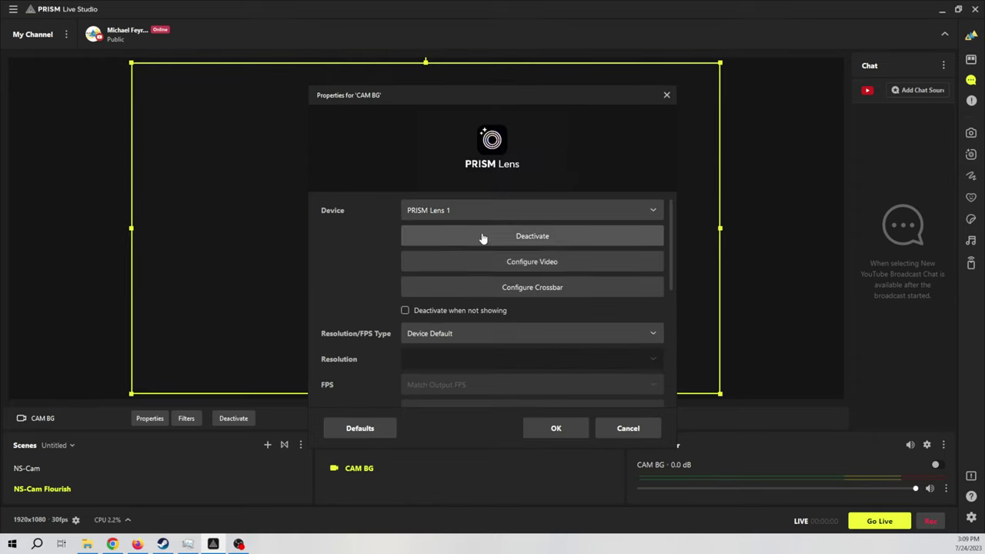
pyautogui.scroll(-1, 323, 313)
pyautogui.scroll(-6, 323, 313)
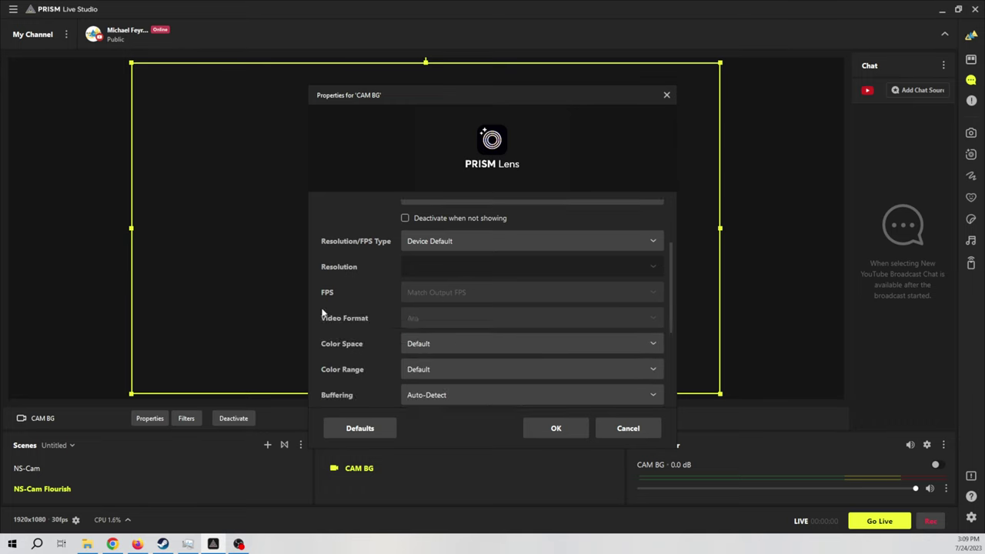
pyautogui.click(433, 343)
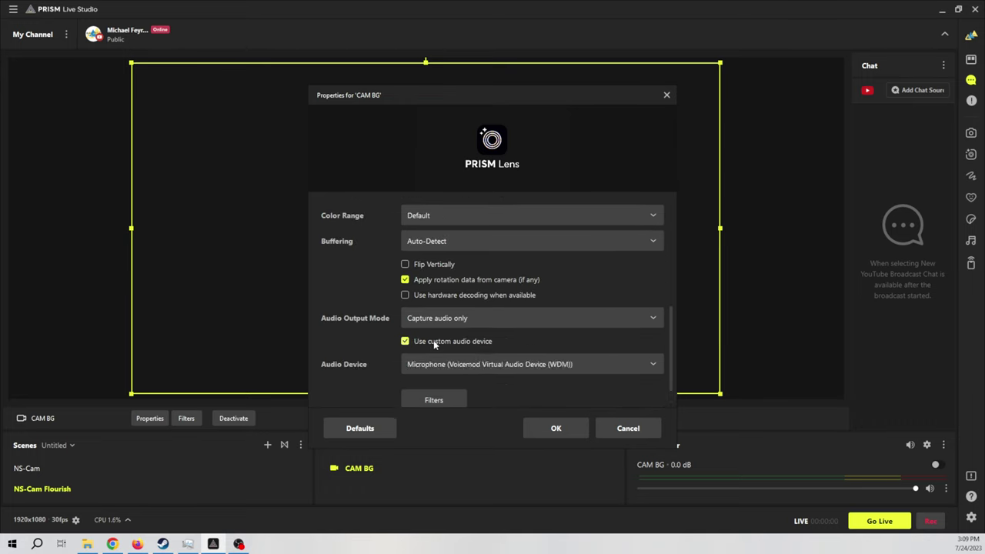
pyautogui.click(493, 366)
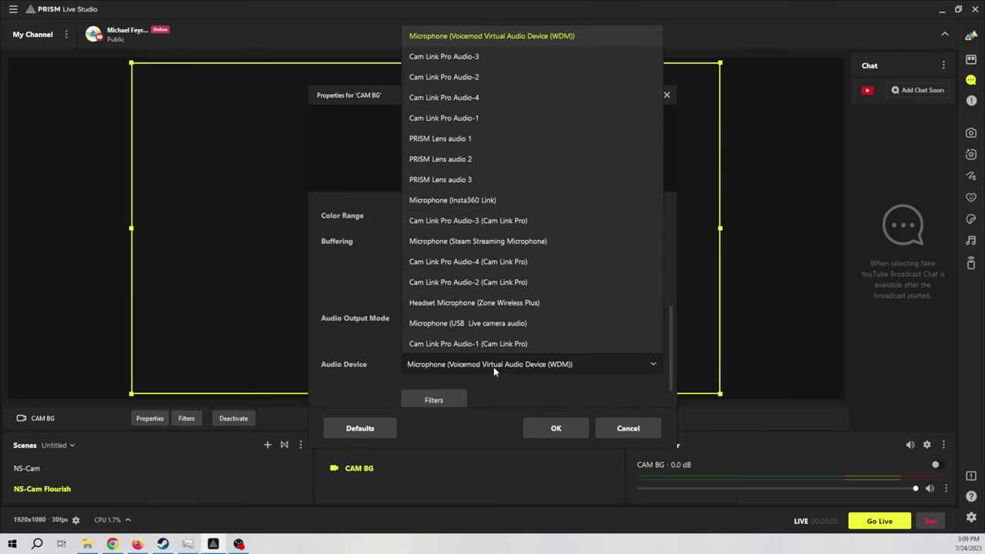
pyautogui.click(462, 121)
pyautogui.click(556, 428)
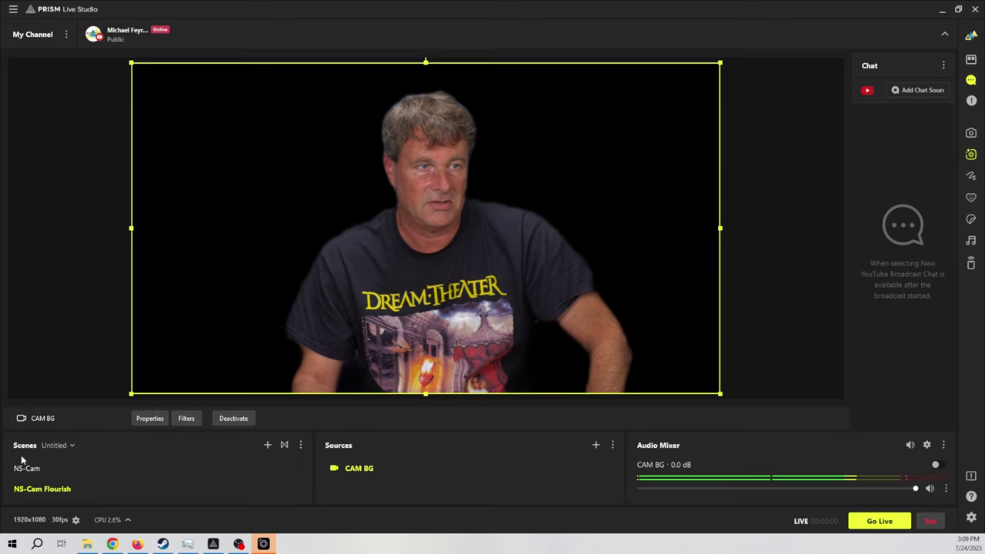
# Add a new scene named Main
pyautogui.click(267, 446)
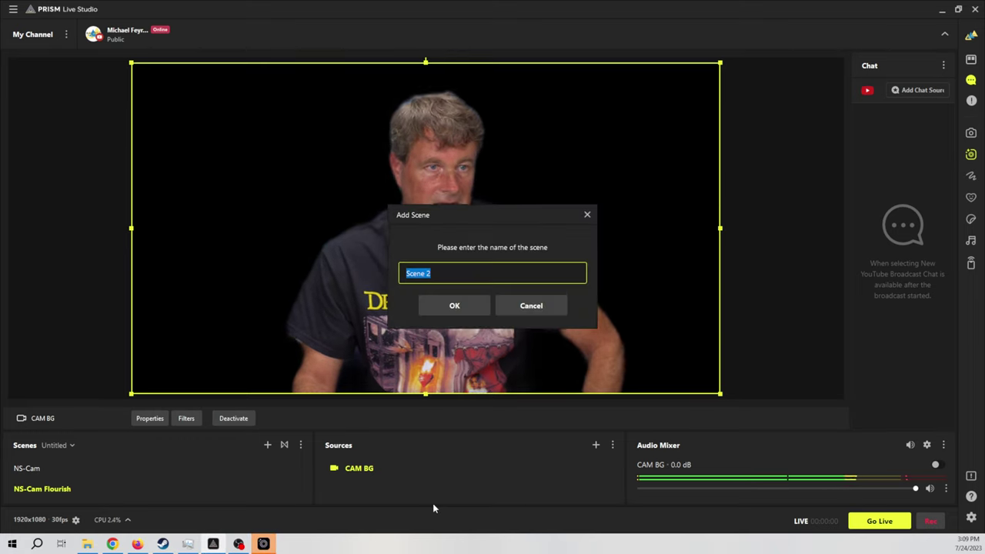
pyautogui.write('Main')
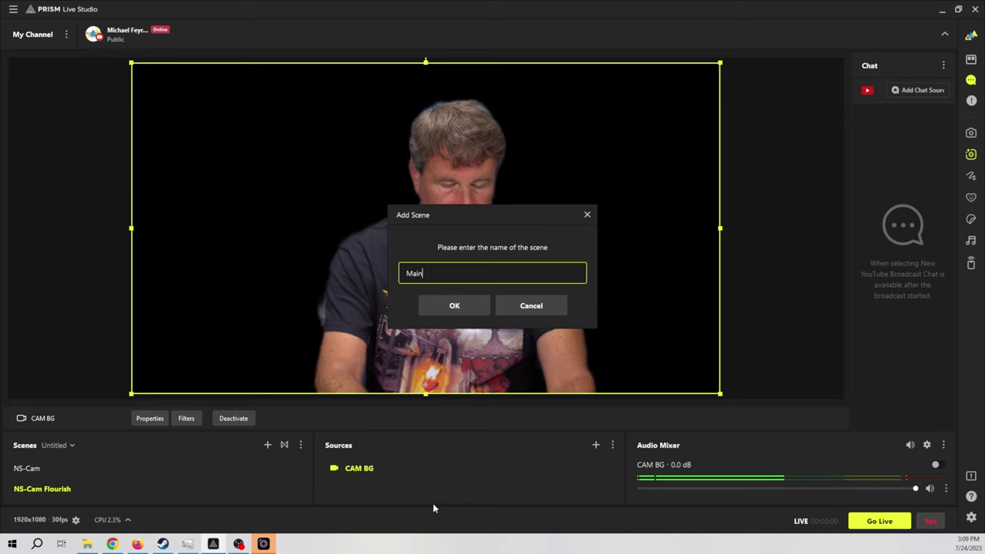
pyautogui.click(453, 302)
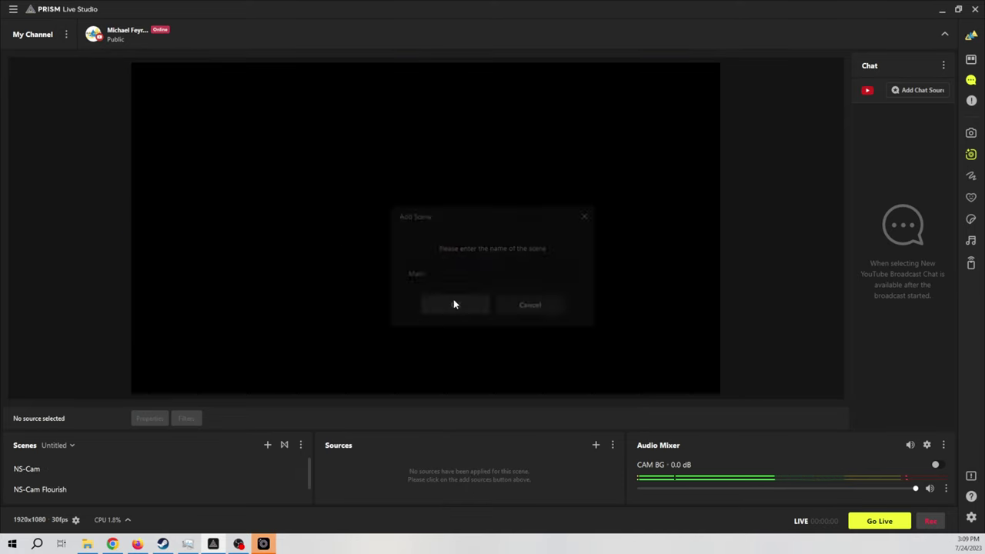
# Add the existing NS-Cam scene as a source in Main and shrink it into the canvas's upper-left corner, about 600 px above the bottom edge
pyautogui.click(595, 446)
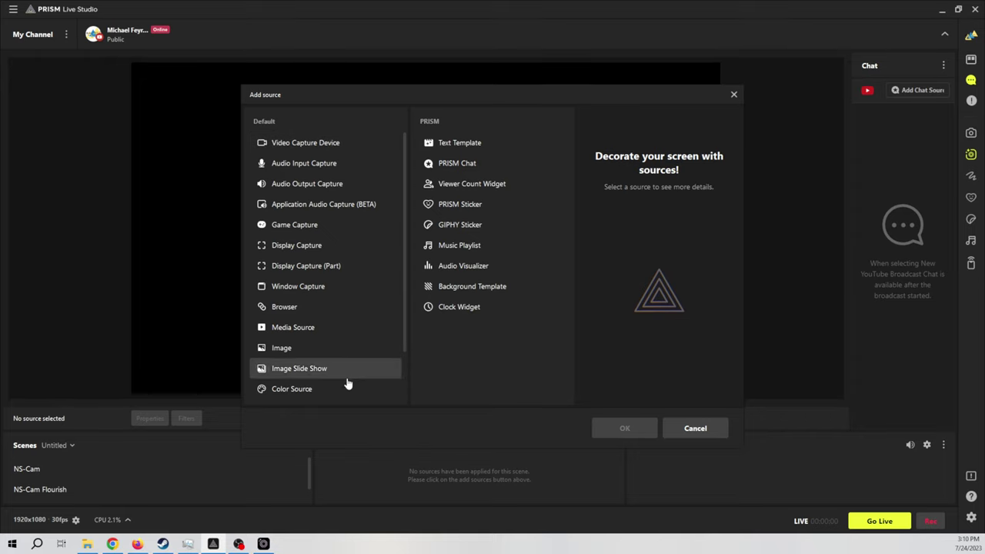
pyautogui.scroll(-2, 345, 383)
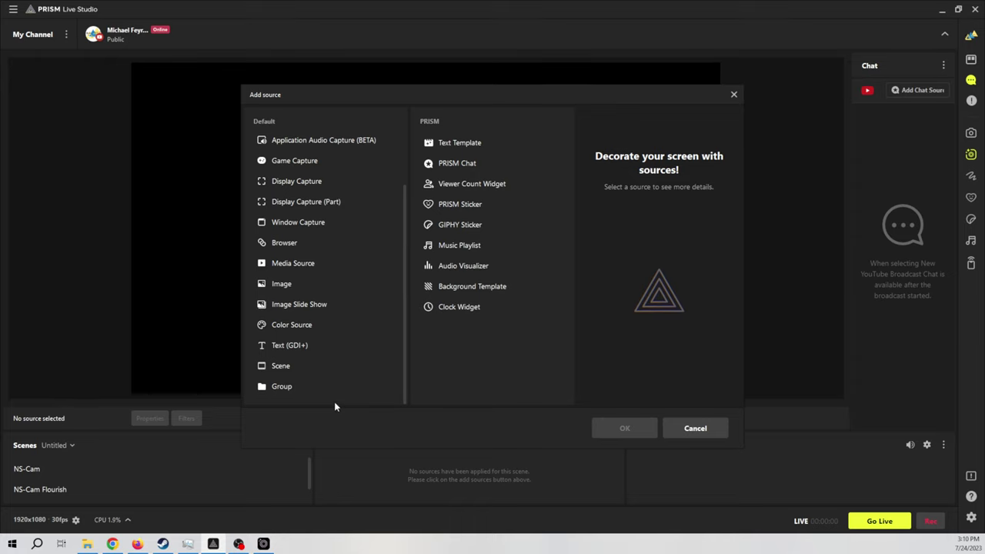
pyautogui.click(292, 370)
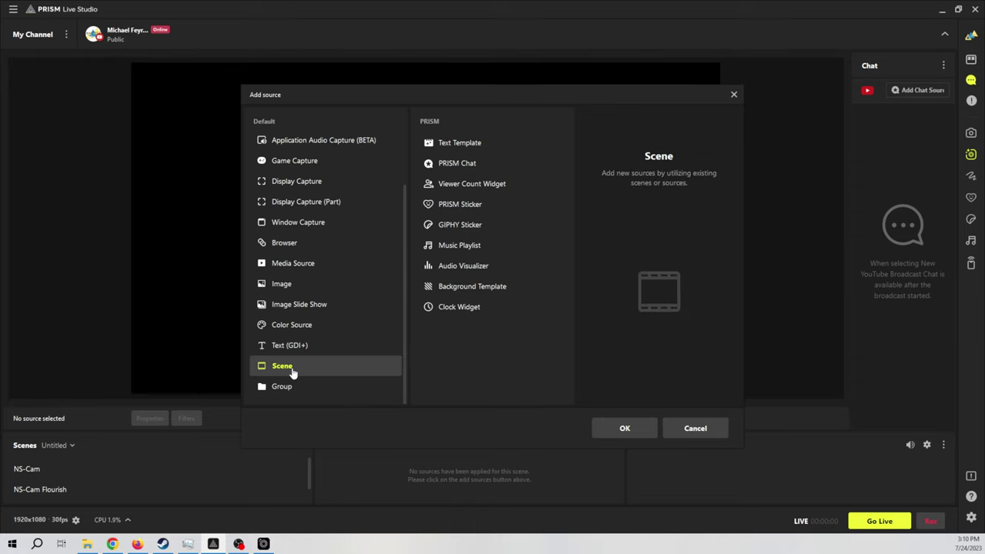
pyautogui.click(625, 431)
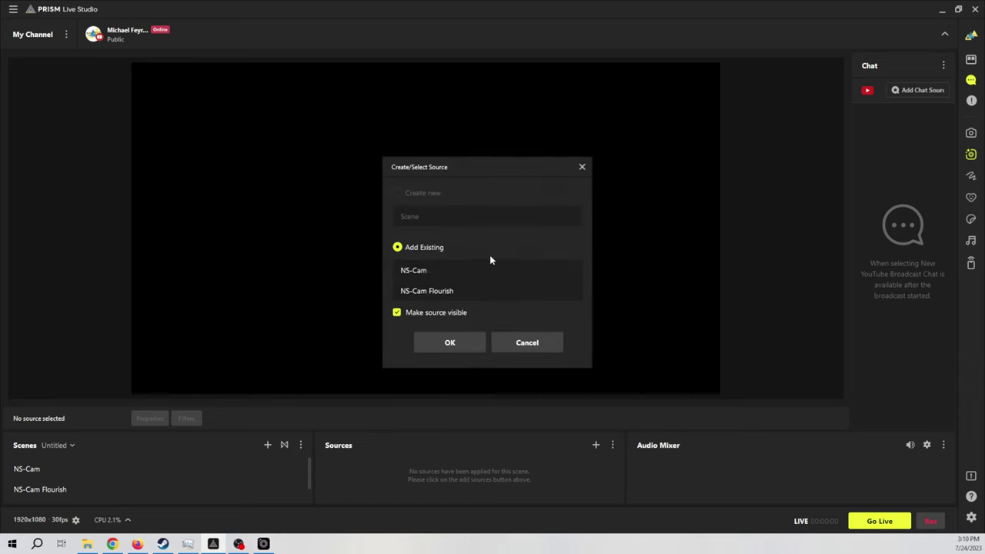
pyautogui.click(437, 277)
pyautogui.click(450, 343)
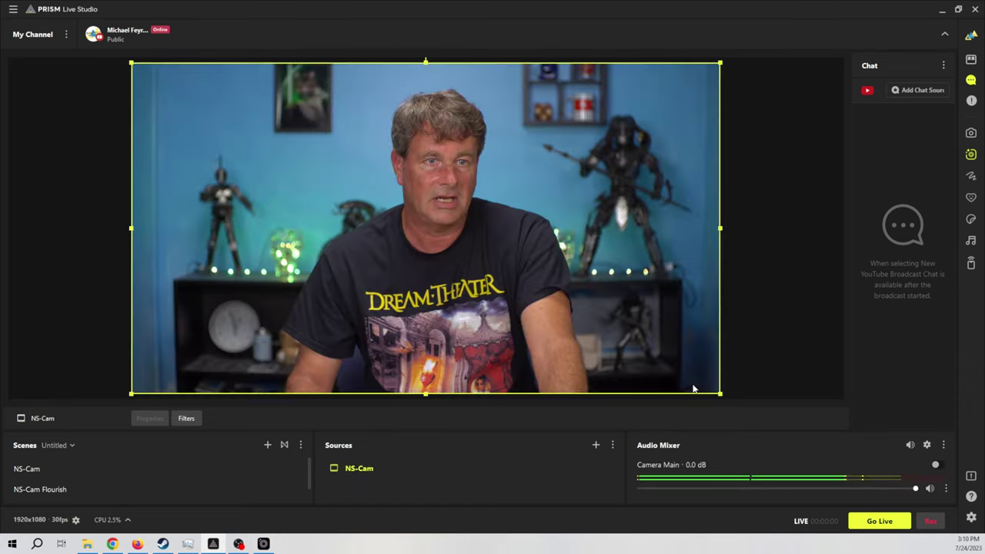
pyautogui.moveTo(717, 394); pyautogui.dragTo(319, 210)
# Add a new PRISM Chat source to the Main scene, keeping the default name PRISM Chat
pyautogui.click(595, 445)
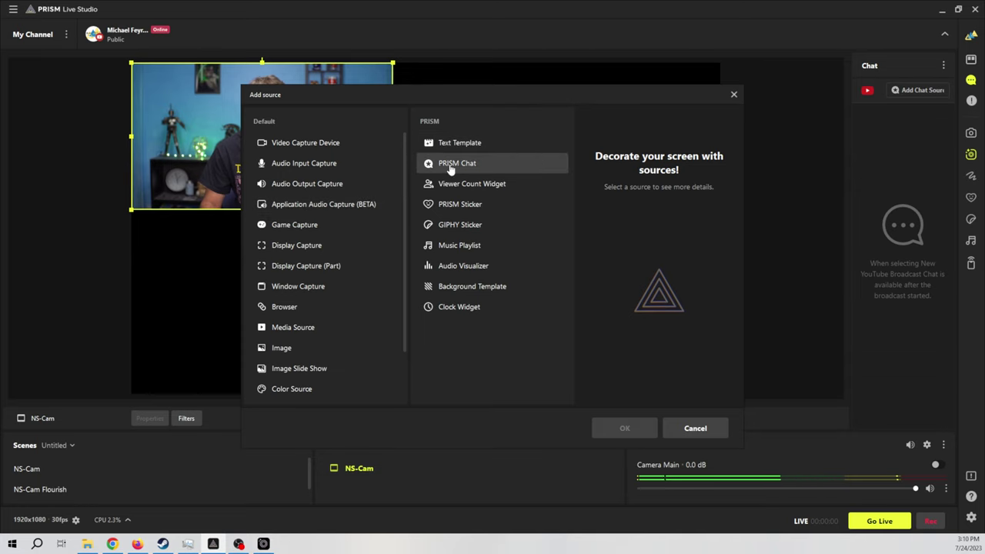
pyautogui.click(433, 165)
pyautogui.click(624, 431)
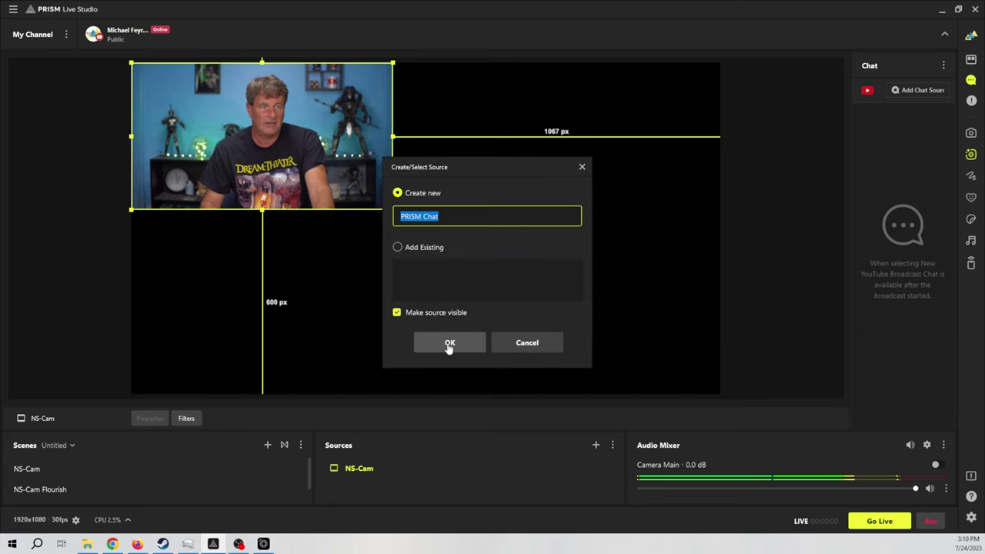
pyautogui.click(449, 344)
# Preview the different chat themes for PRISM Chat and apply Style 1
pyautogui.click(446, 261)
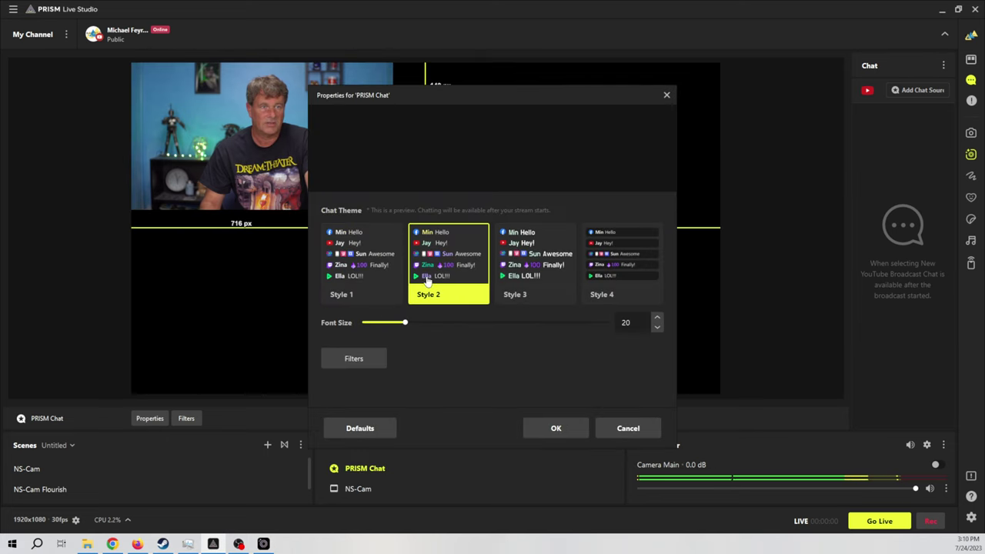
pyautogui.click(534, 273)
pyautogui.click(621, 261)
pyautogui.click(478, 262)
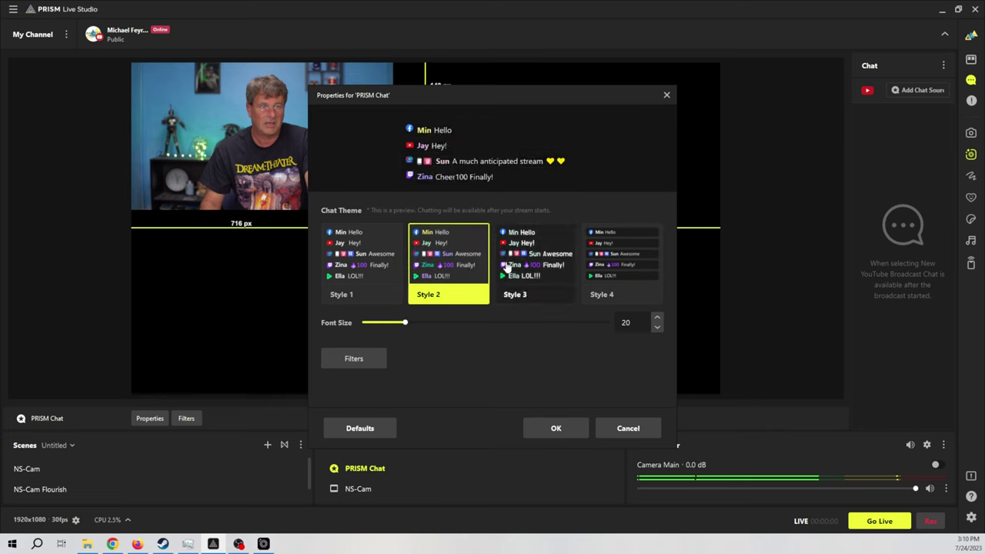
pyautogui.click(512, 266)
pyautogui.click(381, 261)
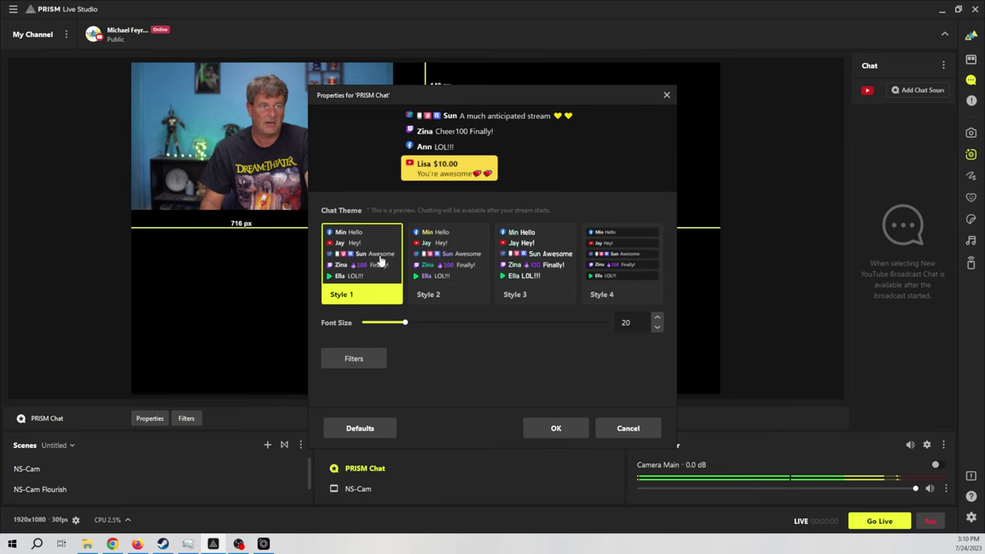
pyautogui.click(557, 424)
# Fit PRISM Chat to the full canvas height along the right edge and enlarge NS-Cam to fill most of the width beside it
pyautogui.moveTo(440, 302); pyautogui.dragTo(648, 261)
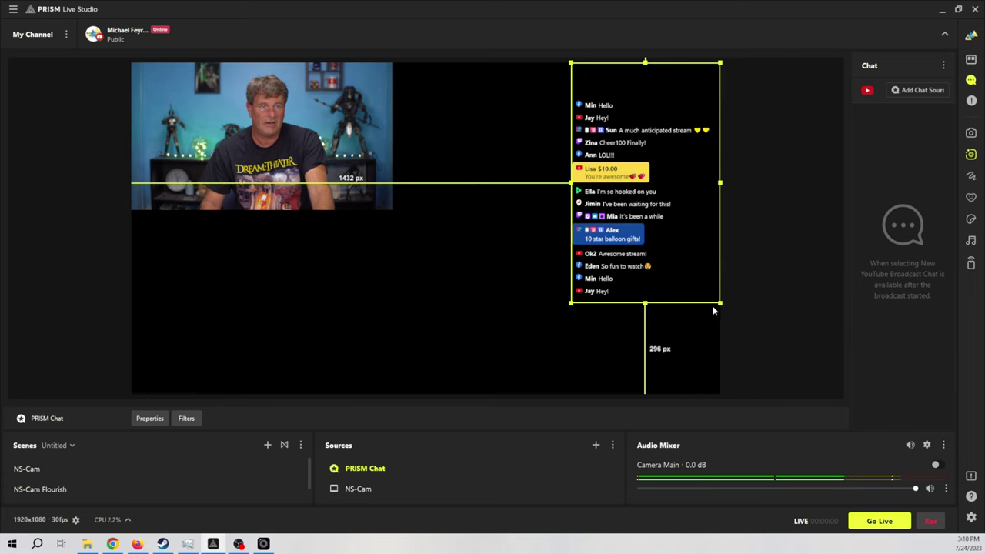
pyautogui.moveTo(714, 310); pyautogui.dragTo(758, 393)
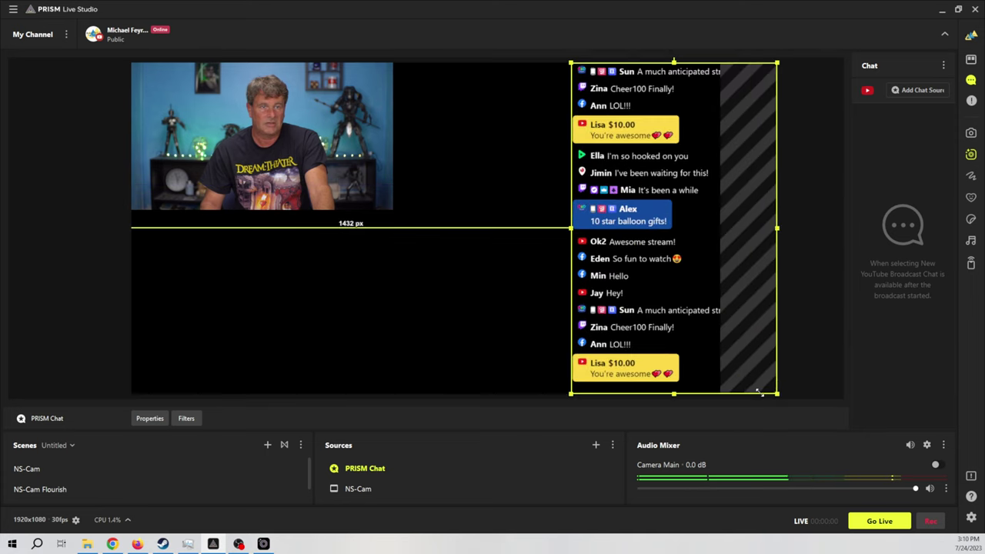
pyautogui.moveTo(695, 346); pyautogui.dragTo(629, 315)
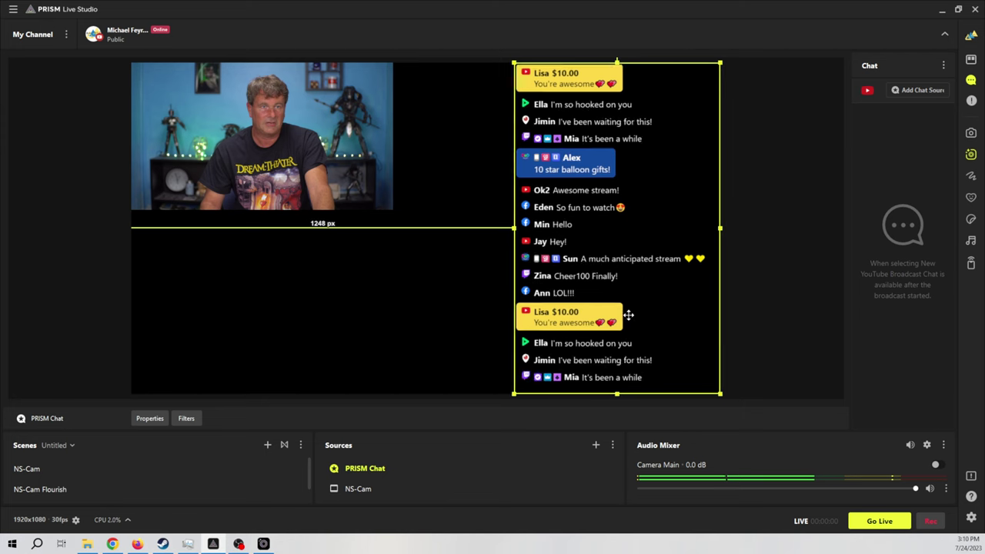
pyautogui.click(339, 197)
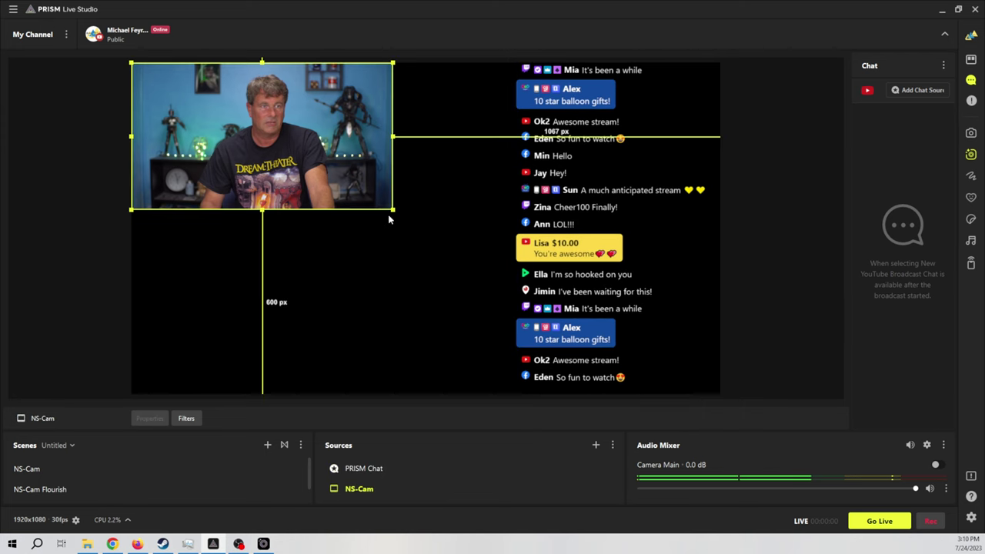
pyautogui.moveTo(393, 212); pyautogui.dragTo(507, 265)
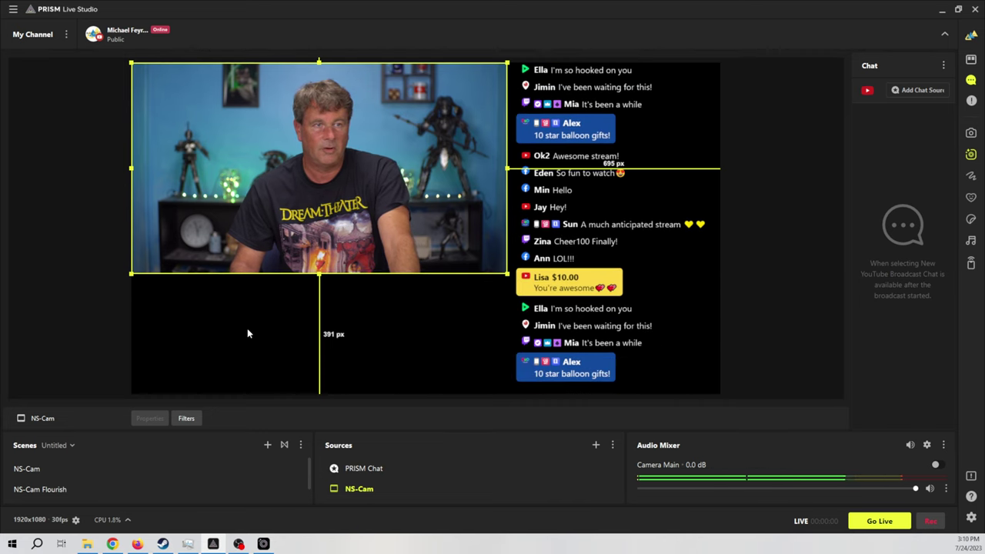
# Add a new Text Template source named FB Link to the Main scene
pyautogui.click(596, 444)
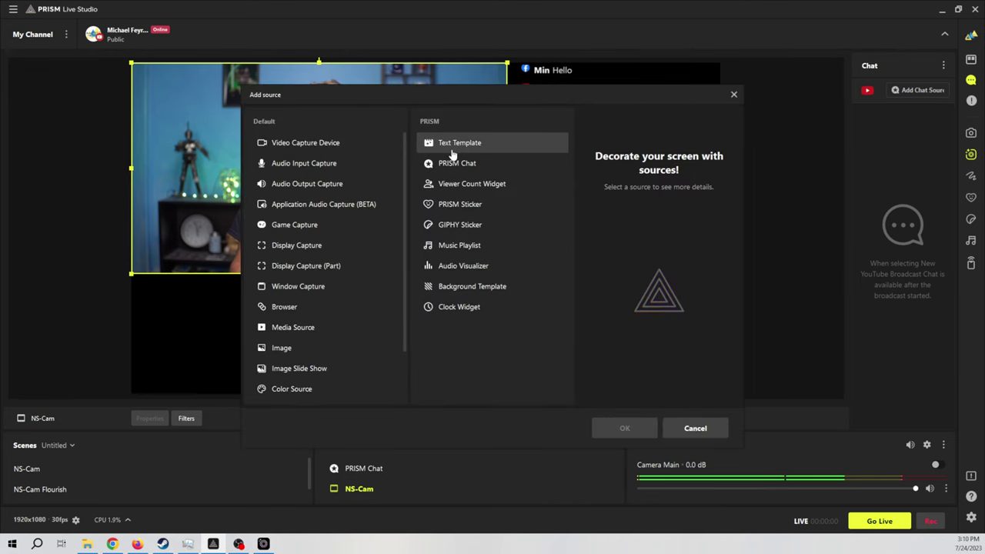
pyautogui.click(452, 149)
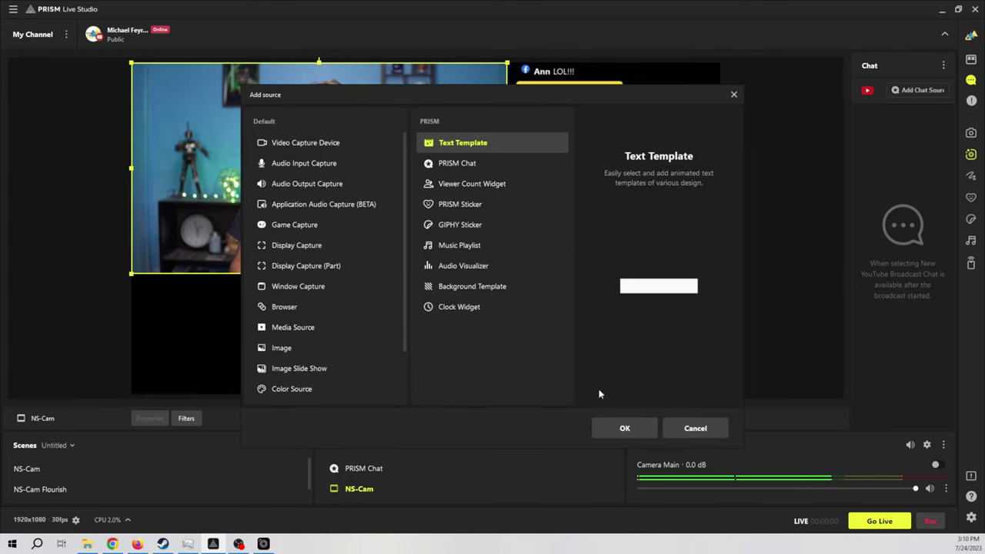
pyautogui.click(624, 428)
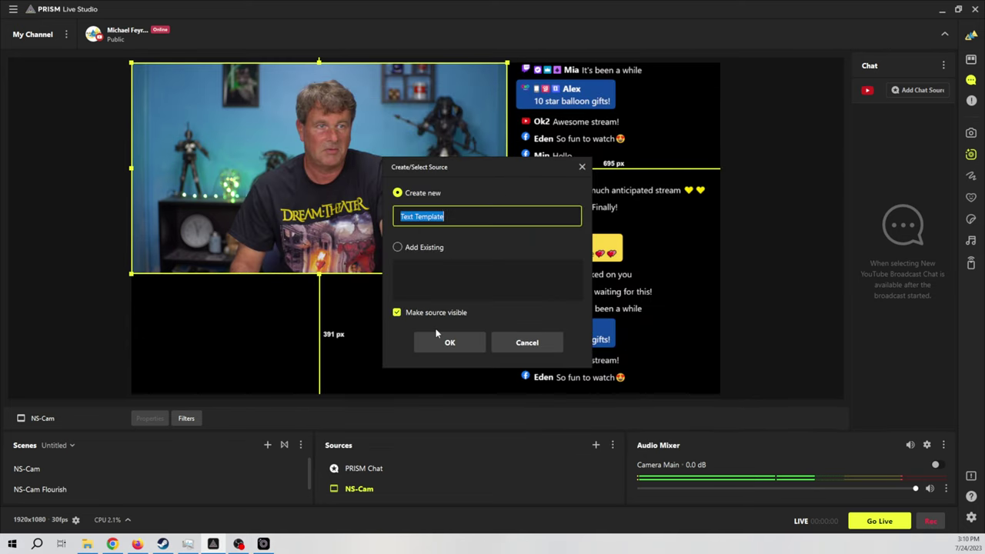
pyautogui.write('F')
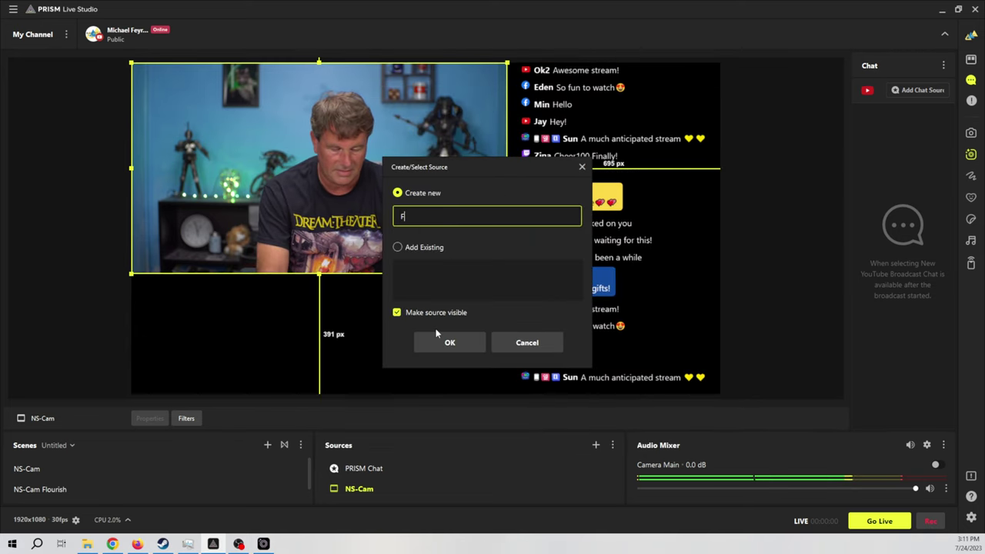
pyautogui.write('B Link')
pyautogui.click(444, 341)
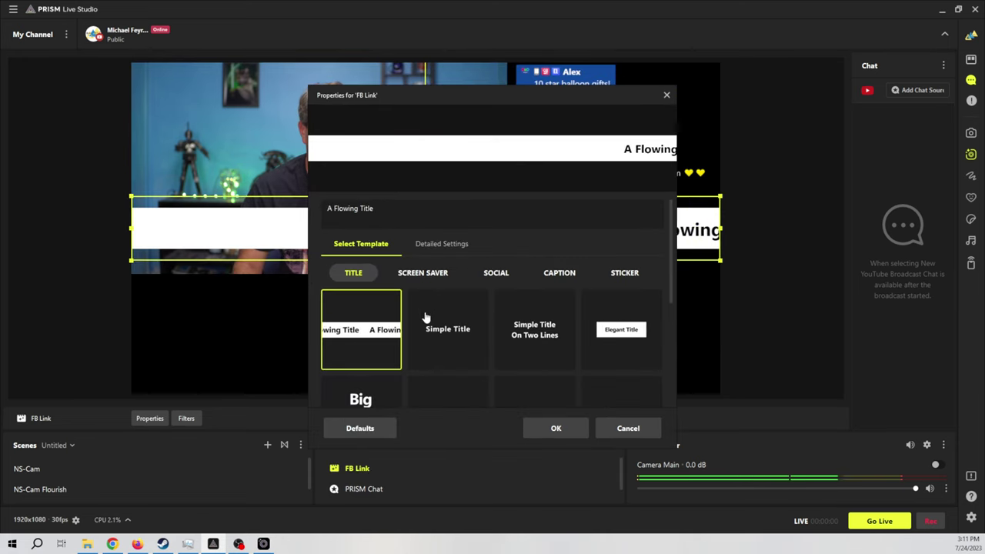
# Apply the blue Facebook social template to FB Link and set its text to the creator's Facebook handle
pyautogui.click(496, 273)
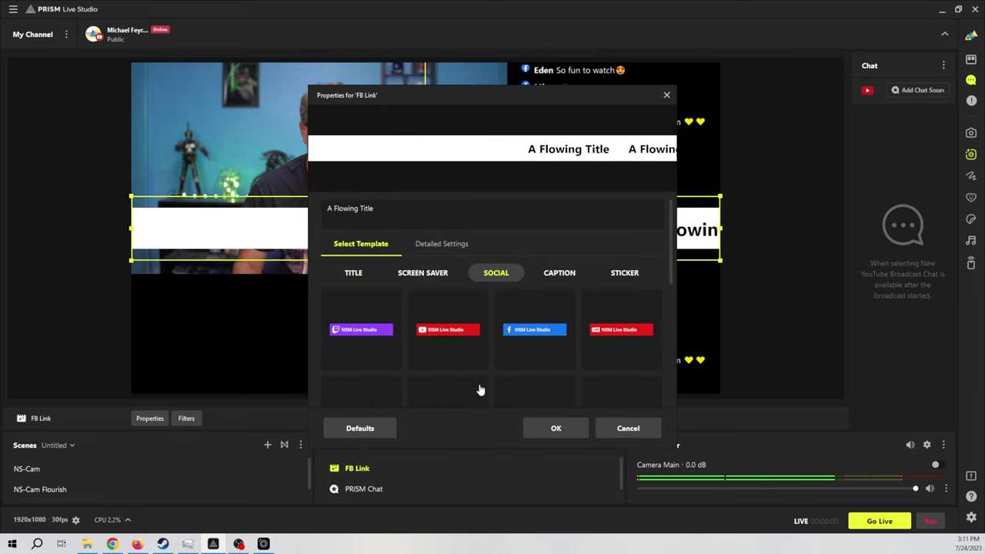
pyautogui.click(537, 357)
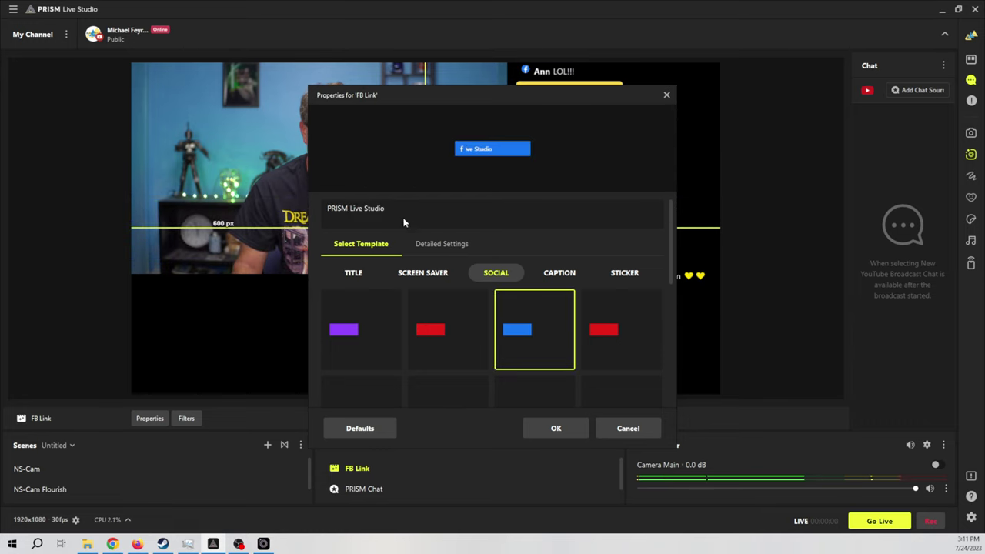
pyautogui.moveTo(386, 208); pyautogui.dragTo(323, 206)
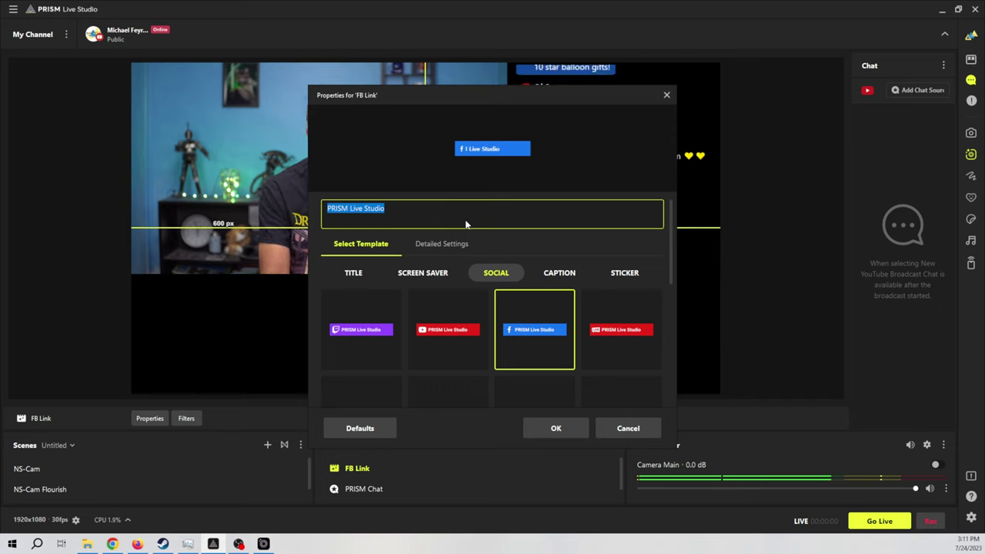
pyautogui.write('F')
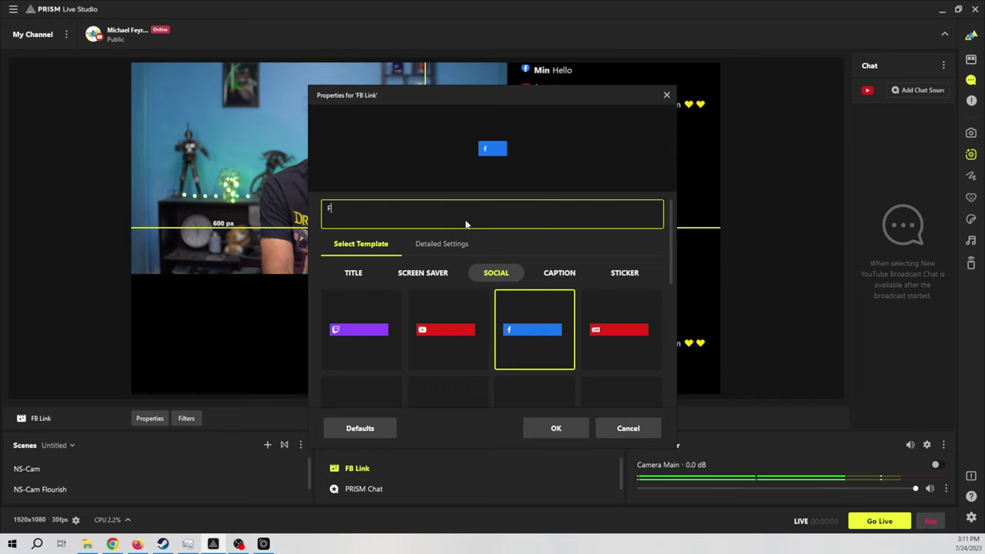
pyautogui.write('eyrerm')
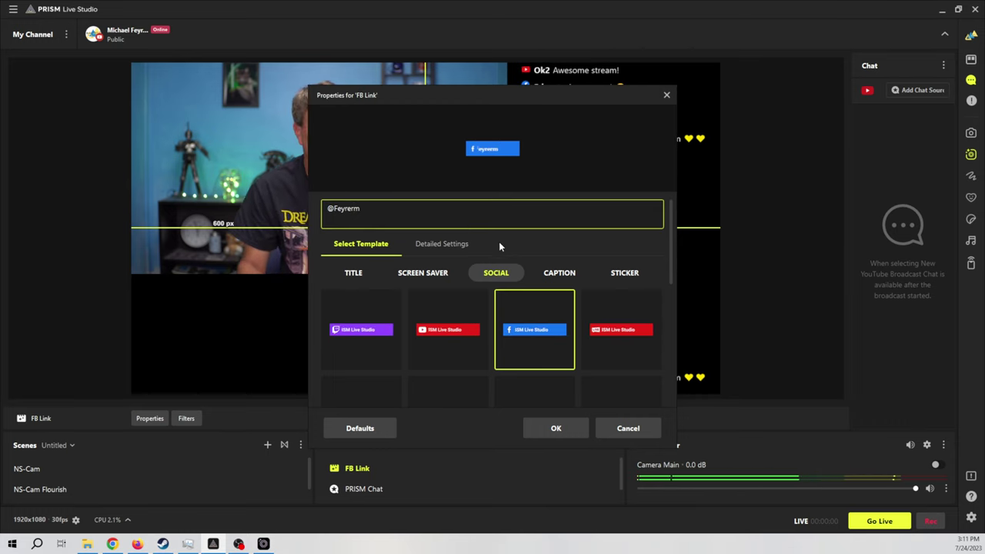
pyautogui.click(441, 245)
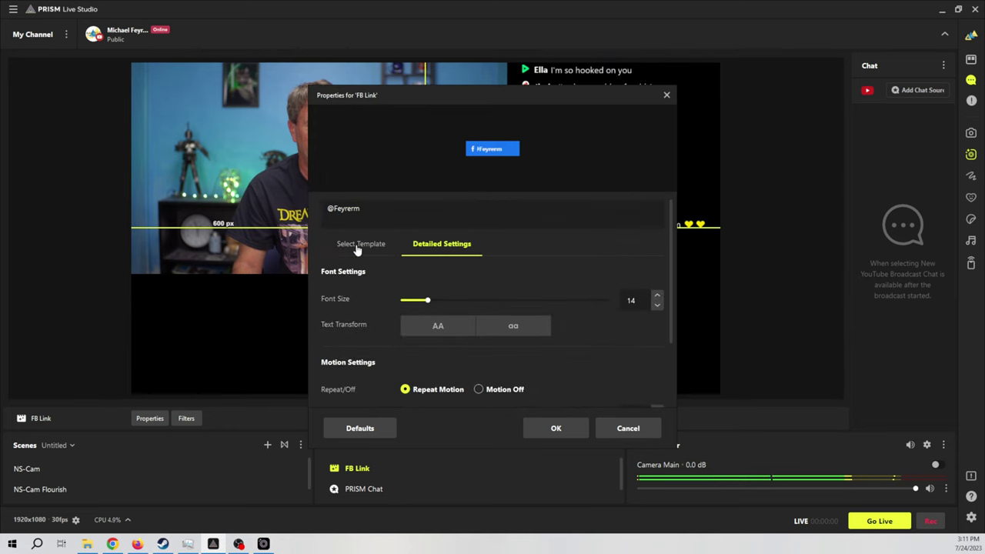
pyautogui.click(557, 429)
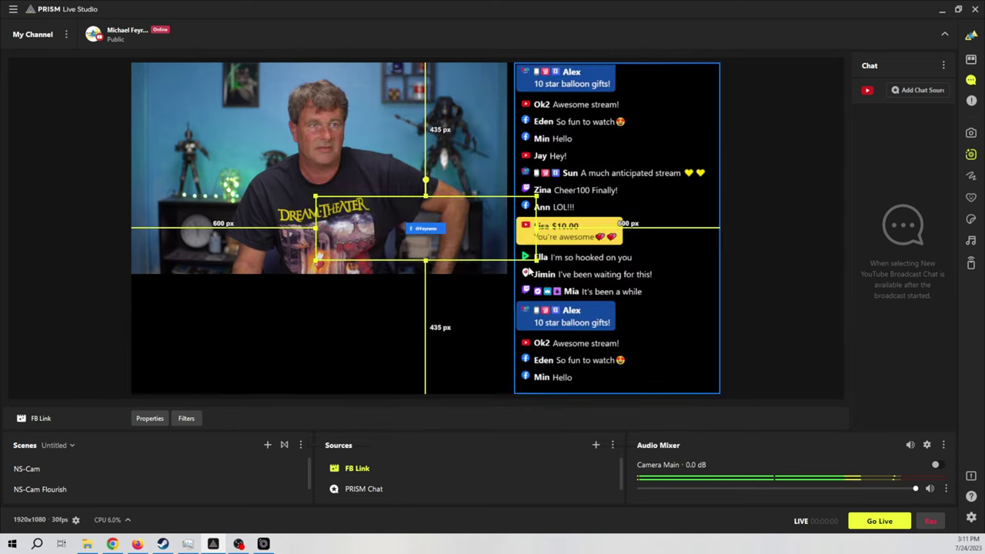
# Enlarge the FB Link banner and place it in the empty area below the camera's left part
pyautogui.moveTo(428, 240); pyautogui.dragTo(175, 301)
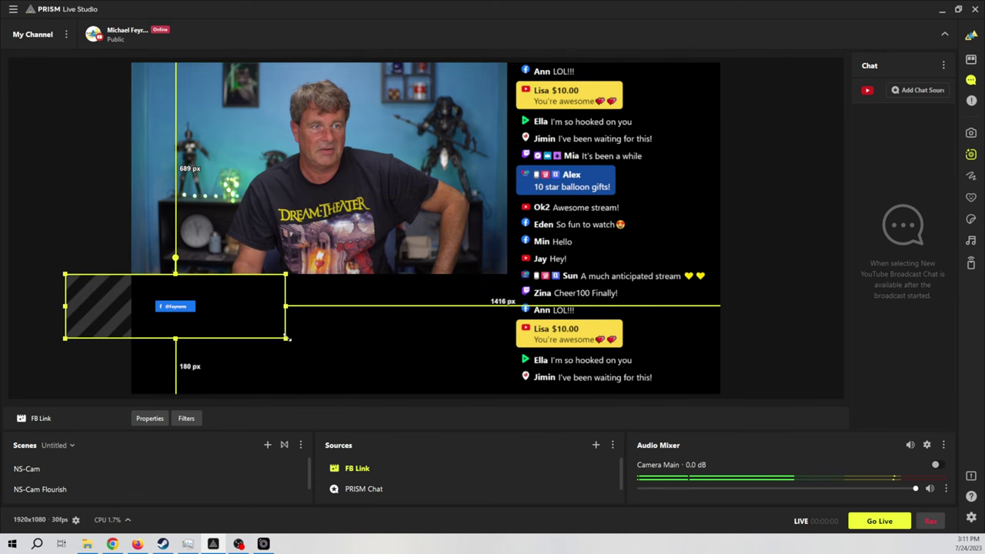
pyautogui.moveTo(286, 337); pyautogui.dragTo(454, 419)
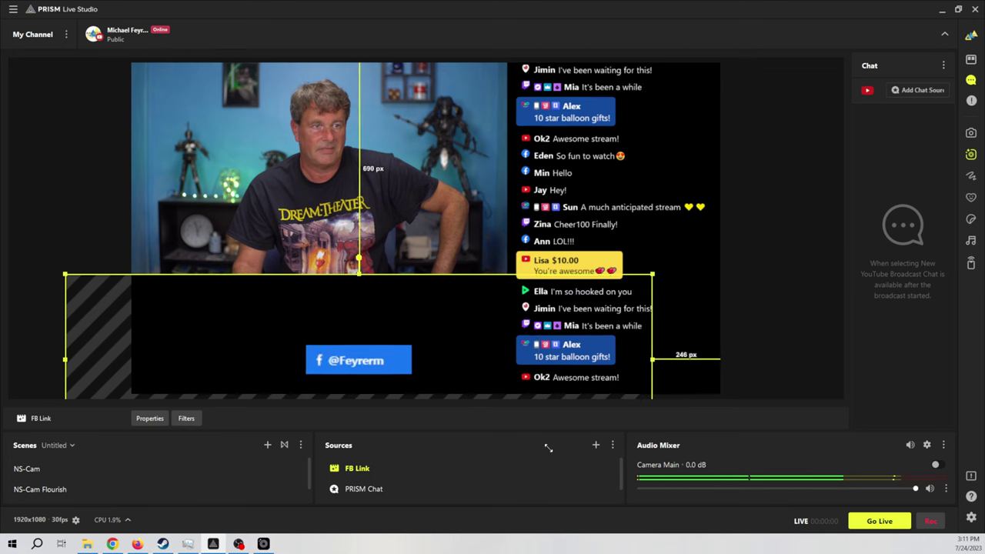
pyautogui.moveTo(403, 382); pyautogui.dragTo(234, 339)
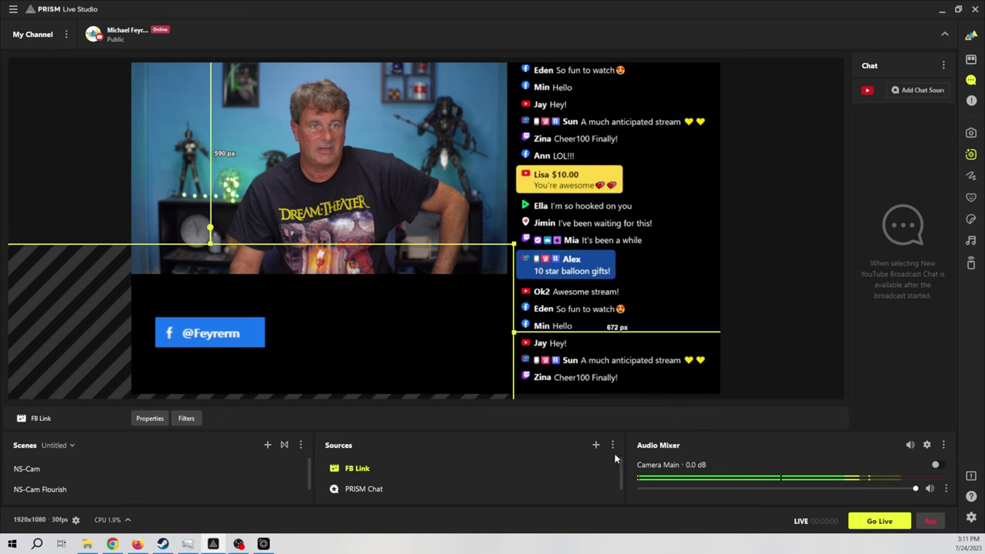
# Add a new Text Template source named Twitch to the Main scene
pyautogui.click(596, 444)
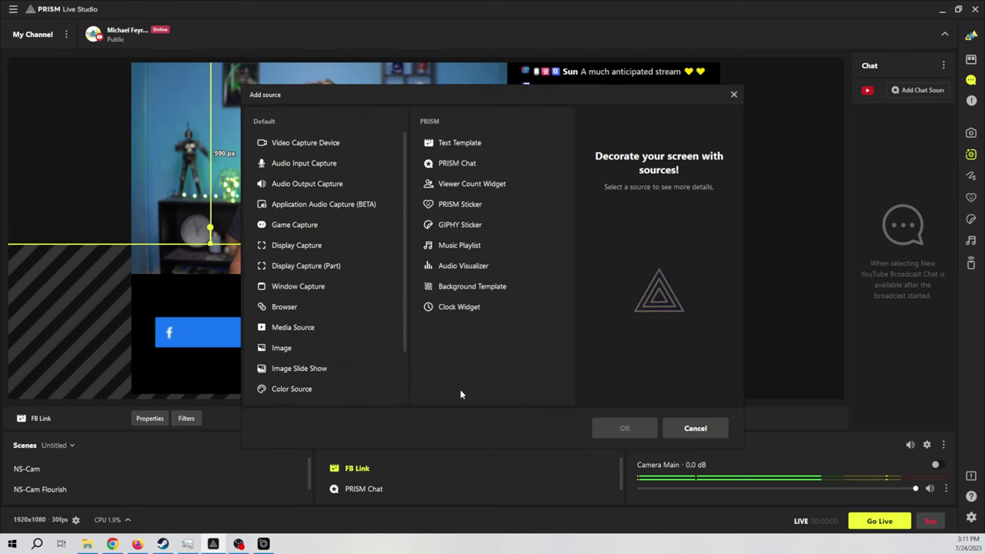
pyautogui.doubleClick(446, 143)
pyautogui.write('Twitch')
pyautogui.click(449, 343)
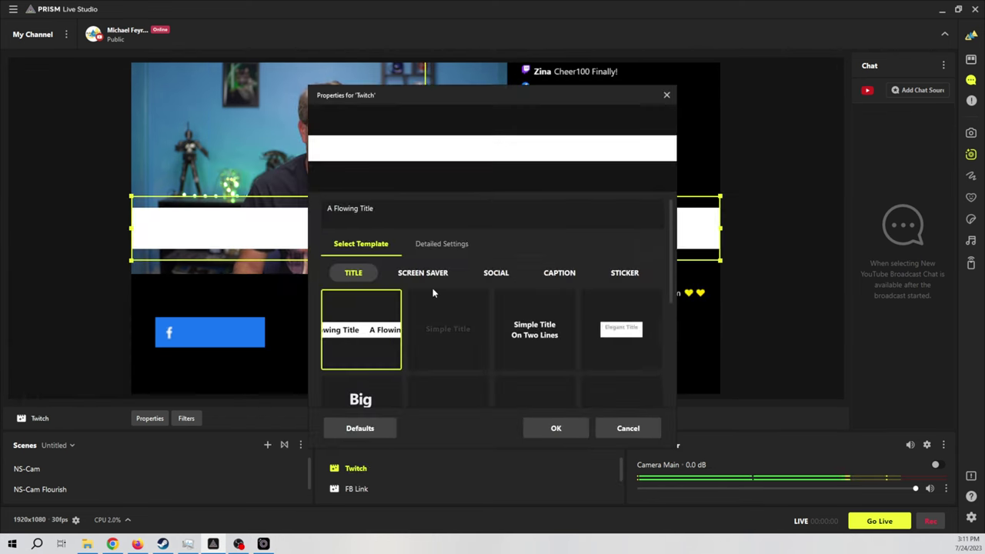
pyautogui.tripleClick(429, 216)
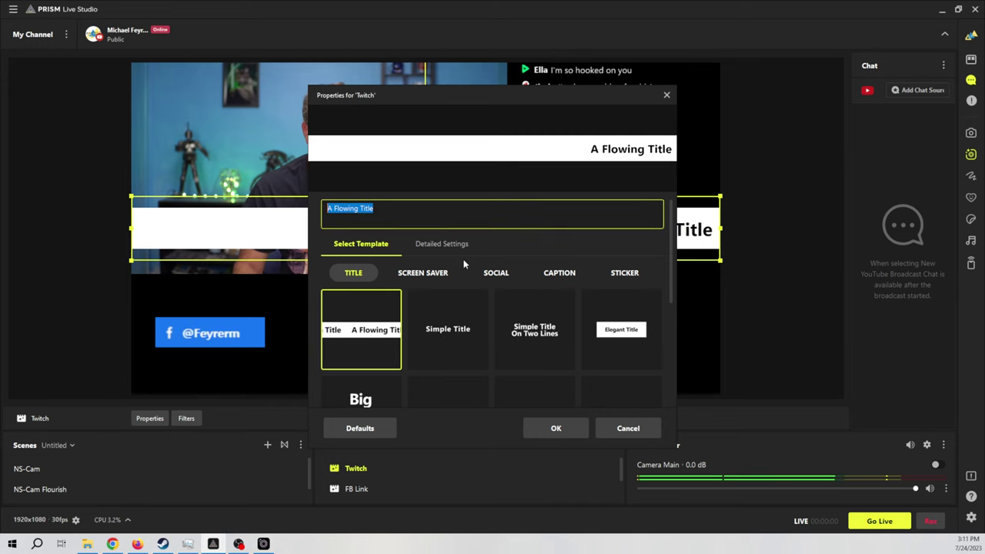
pyautogui.click(492, 272)
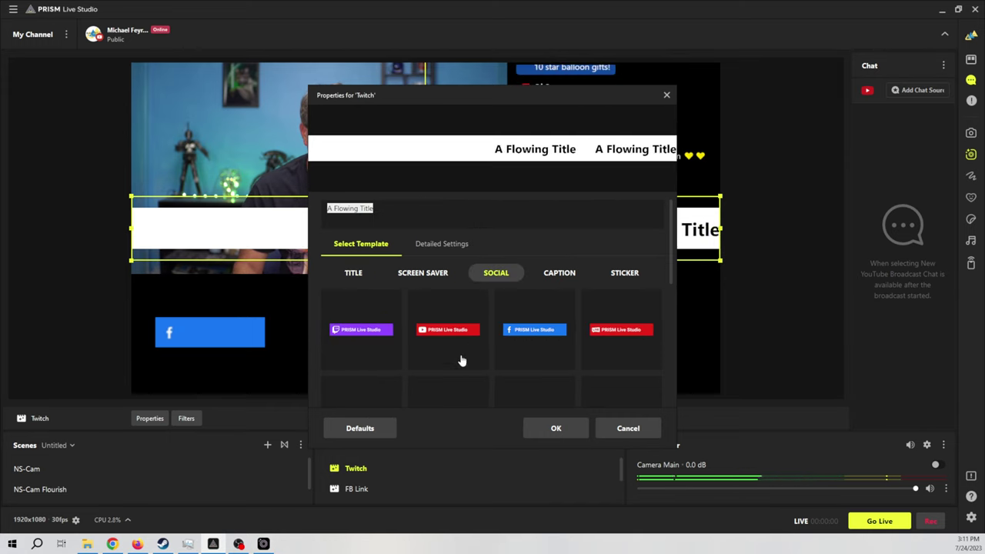
pyautogui.click(361, 330)
pyautogui.click(398, 207)
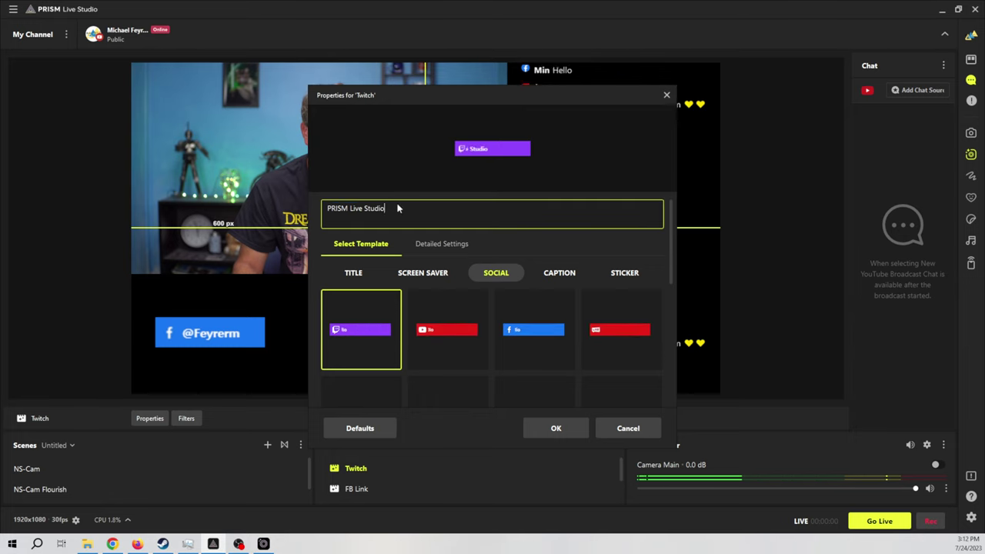
pyautogui.write('@WorstGamerOnEarth')
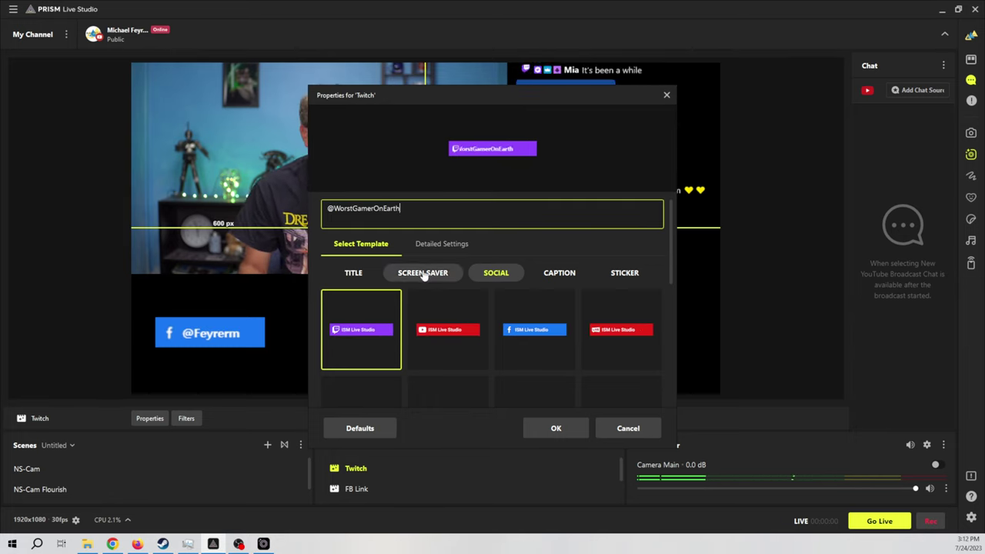
pyautogui.click(549, 433)
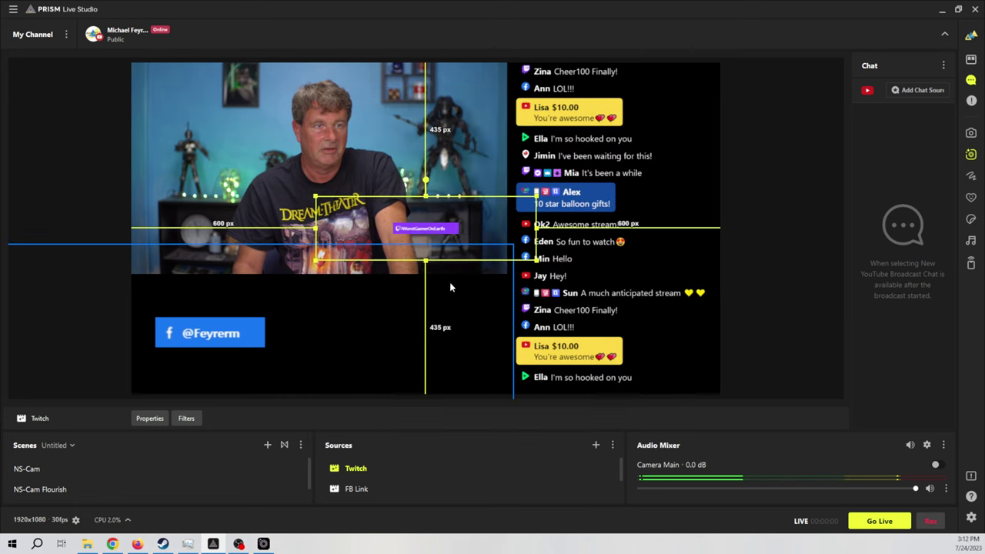
# Enlarge the Twitch banner and place it beside the Facebook banner in the empty area below the camera
pyautogui.moveTo(422, 224); pyautogui.dragTo(429, 324)
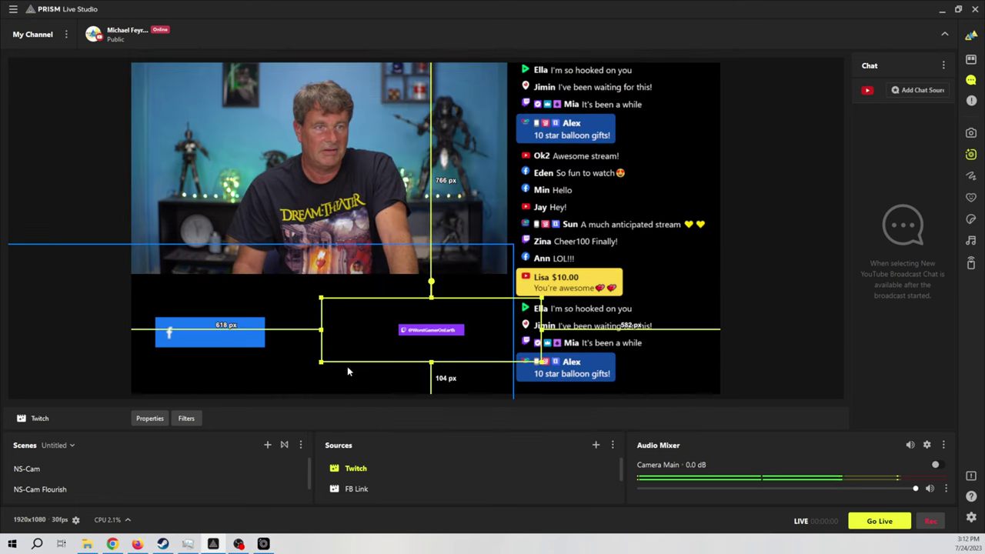
pyautogui.moveTo(318, 364); pyautogui.dragTo(54, 457)
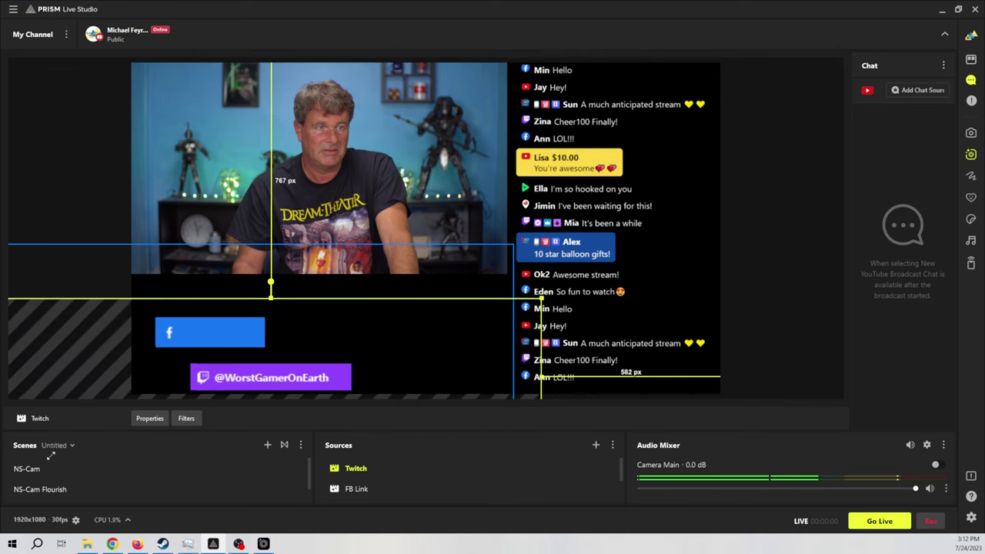
pyautogui.moveTo(250, 386); pyautogui.dragTo(394, 334)
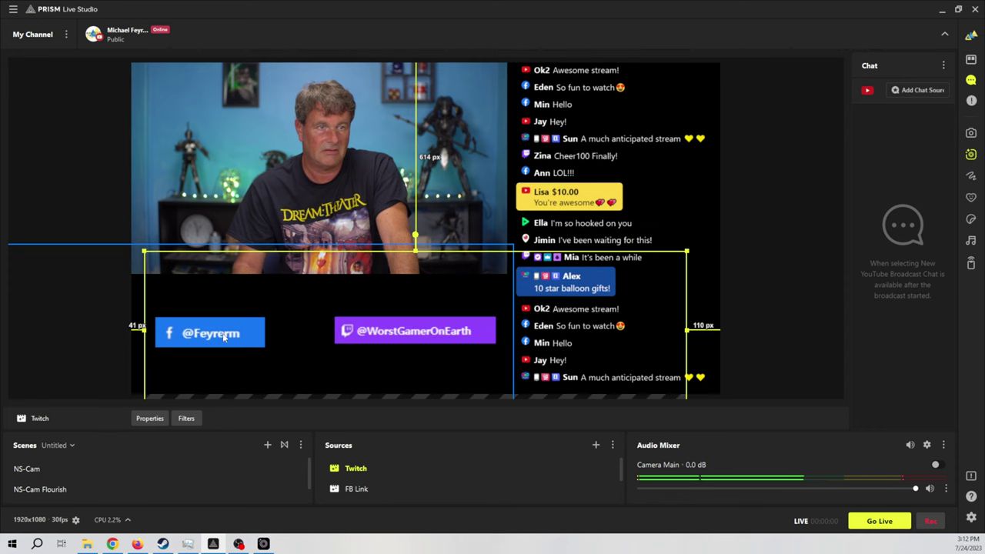
pyautogui.moveTo(144, 251); pyautogui.dragTo(55, 226)
pyautogui.moveTo(387, 326); pyautogui.dragTo(404, 341)
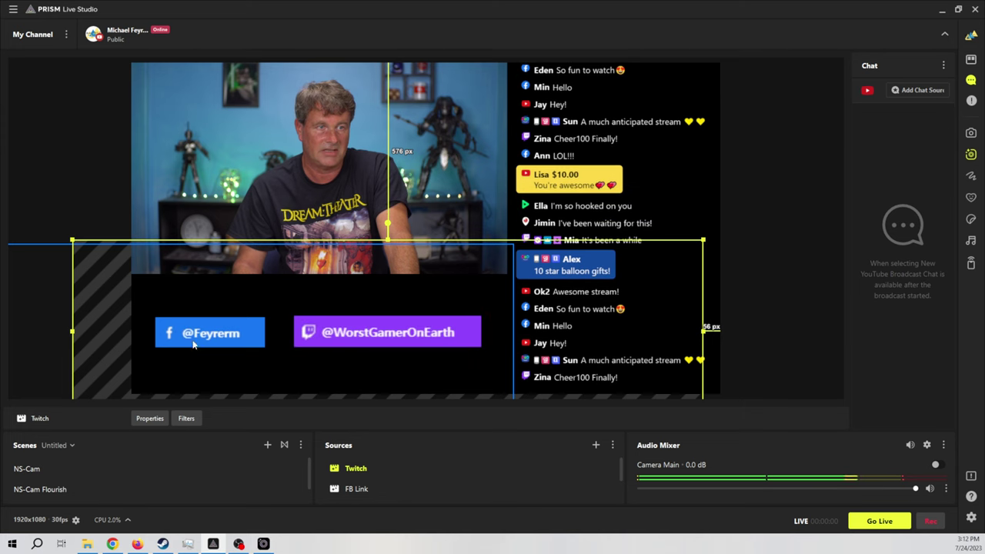
# Set the Twitch banner's font size to 17 and reposition the banner beside the Facebook banner below the camera
pyautogui.rightClick(358, 334)
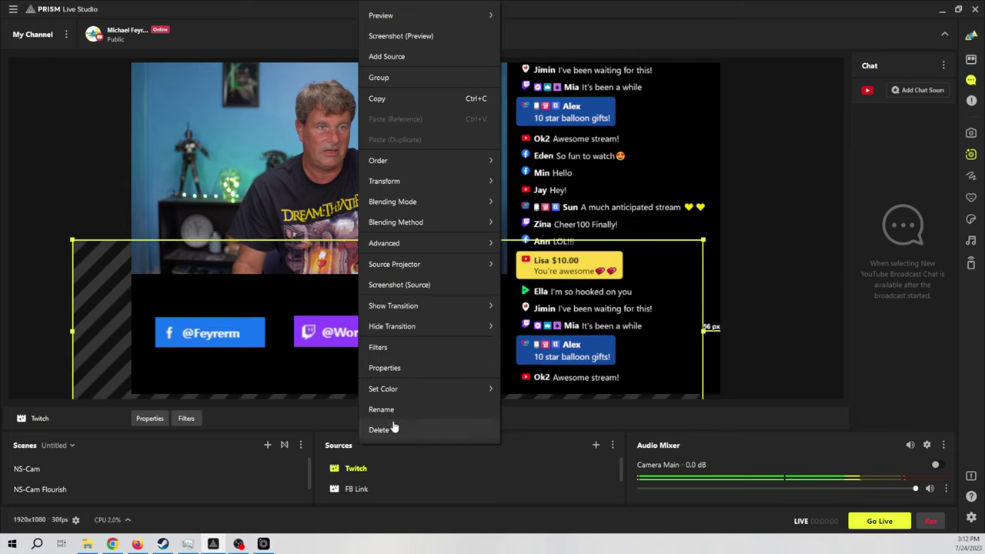
pyautogui.click(401, 368)
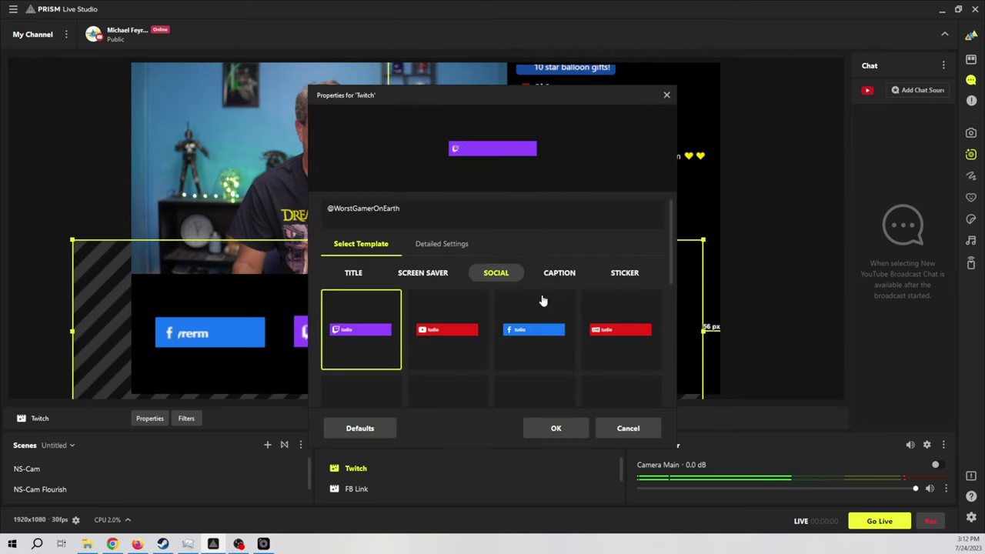
pyautogui.click(429, 245)
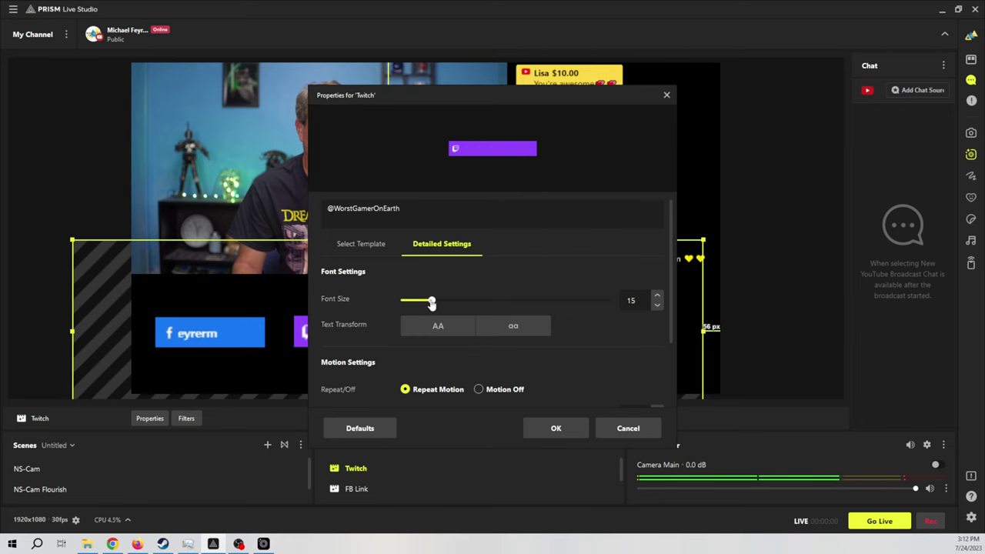
pyautogui.moveTo(464, 309); pyautogui.dragTo(435, 302)
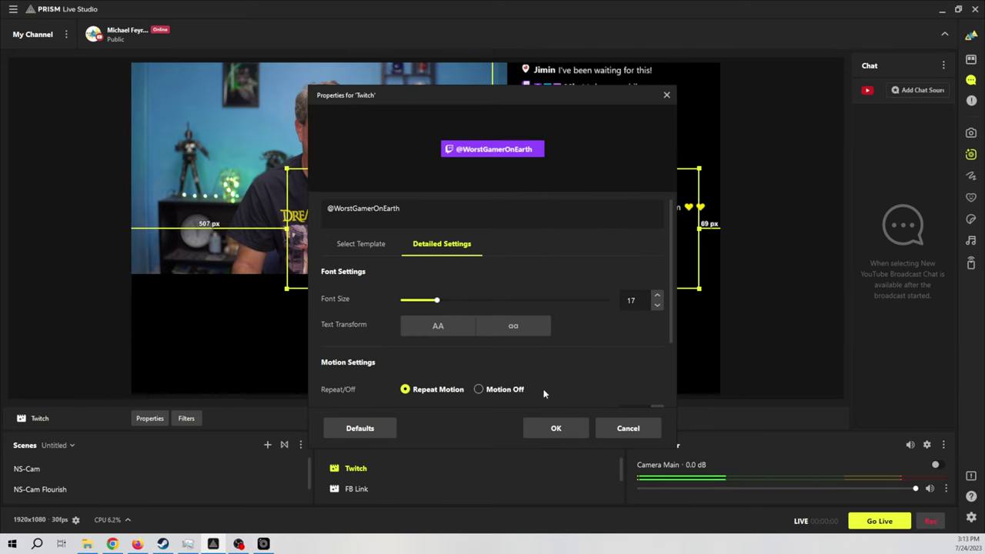
pyautogui.click(556, 428)
pyautogui.moveTo(488, 214); pyautogui.dragTo(382, 332)
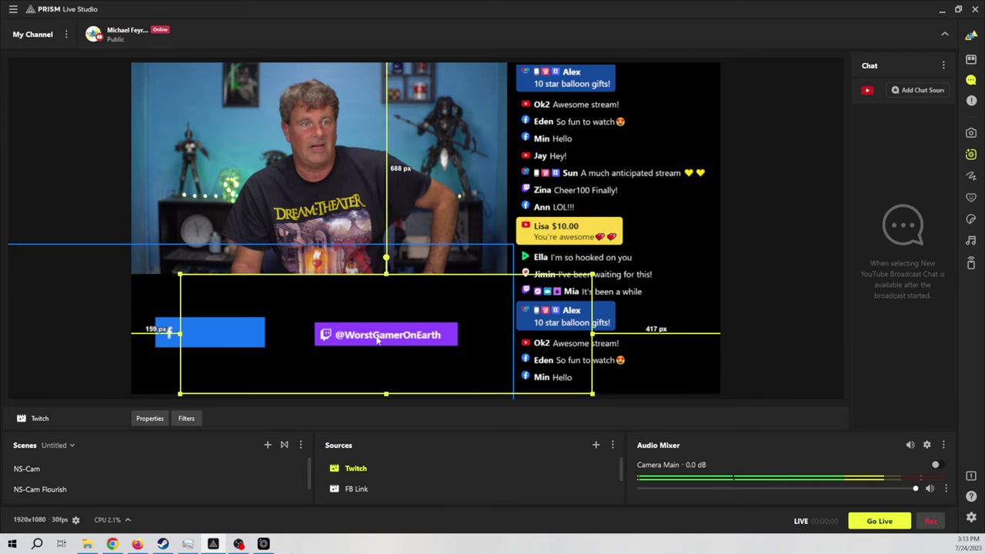
pyautogui.moveTo(378, 342); pyautogui.dragTo(395, 331)
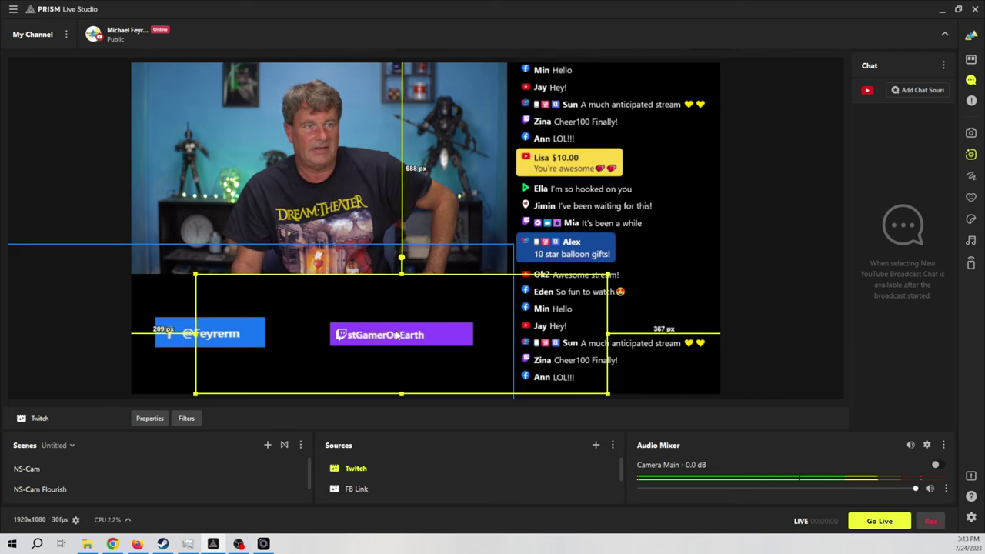
# Add a new Media Source named BG Vid to the Main scene
pyautogui.click(595, 444)
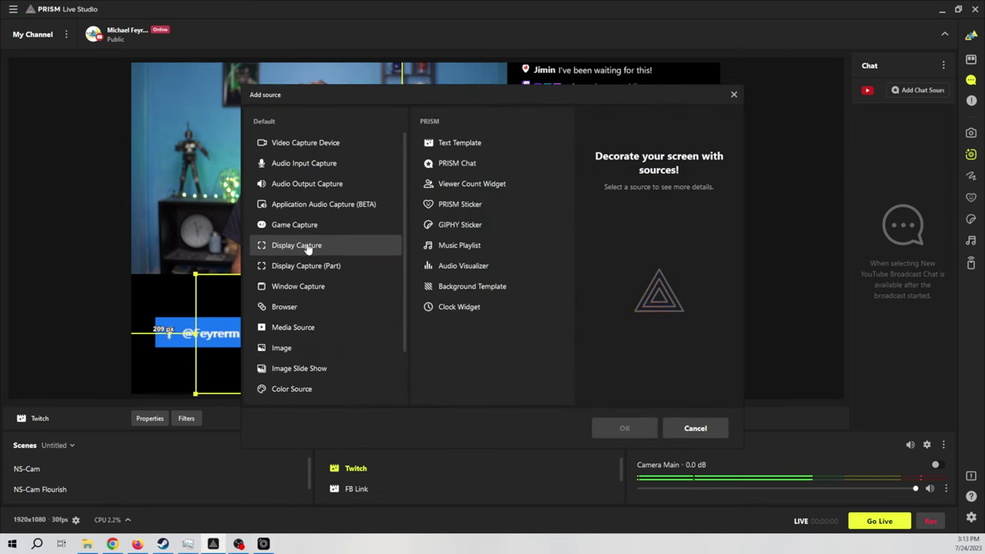
pyautogui.click(334, 331)
pyautogui.click(616, 426)
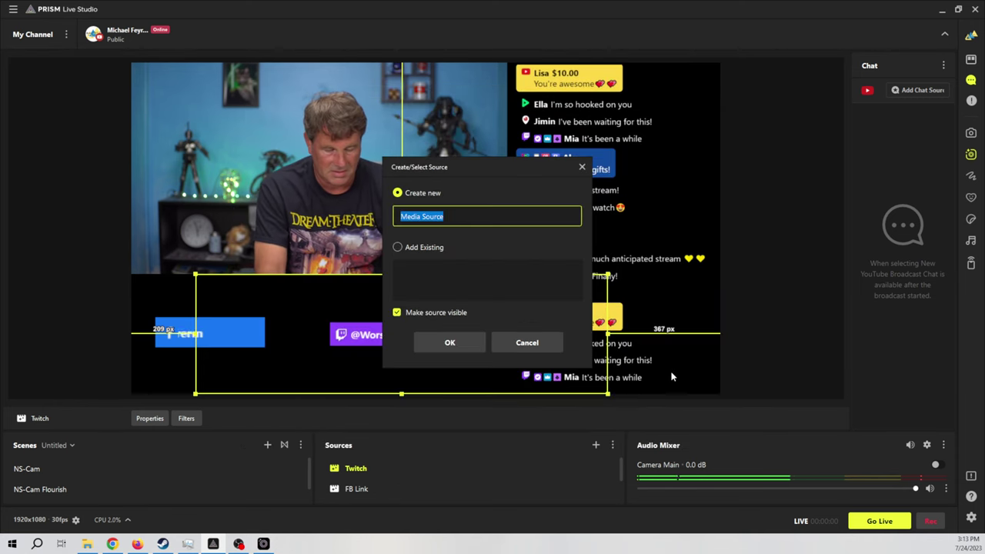
pyautogui.write('BG Vi')
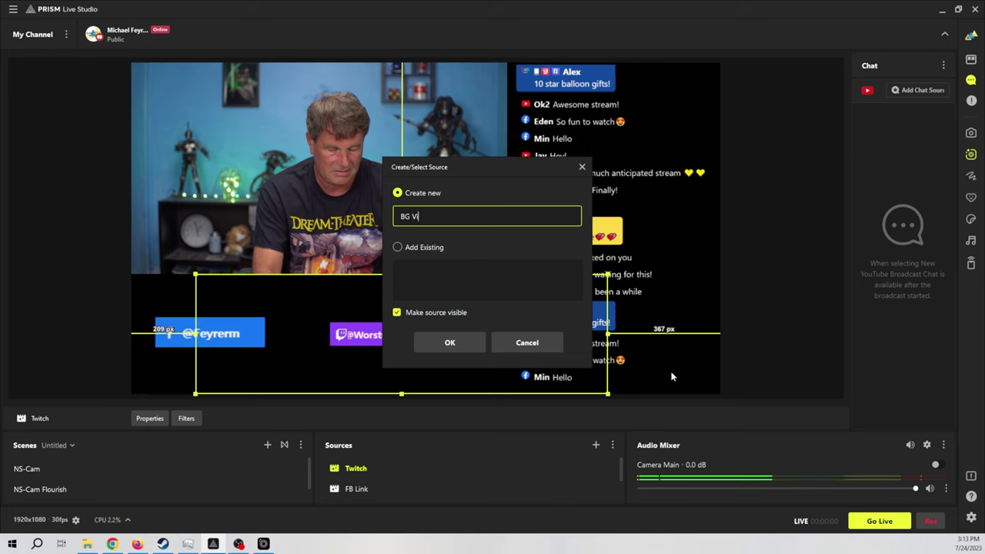
pyautogui.write('d')
pyautogui.click(459, 343)
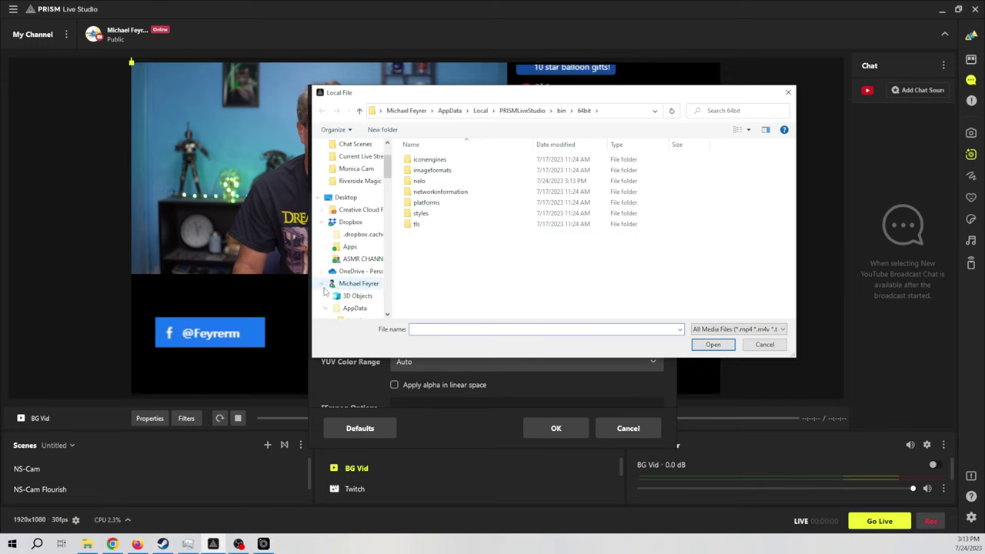
# Load 1_VP9.webm from the cam subfolder of F:/Current Live Streaming Assets into BG Vid, with looping enabled
pyautogui.scroll(-10, 325, 291)
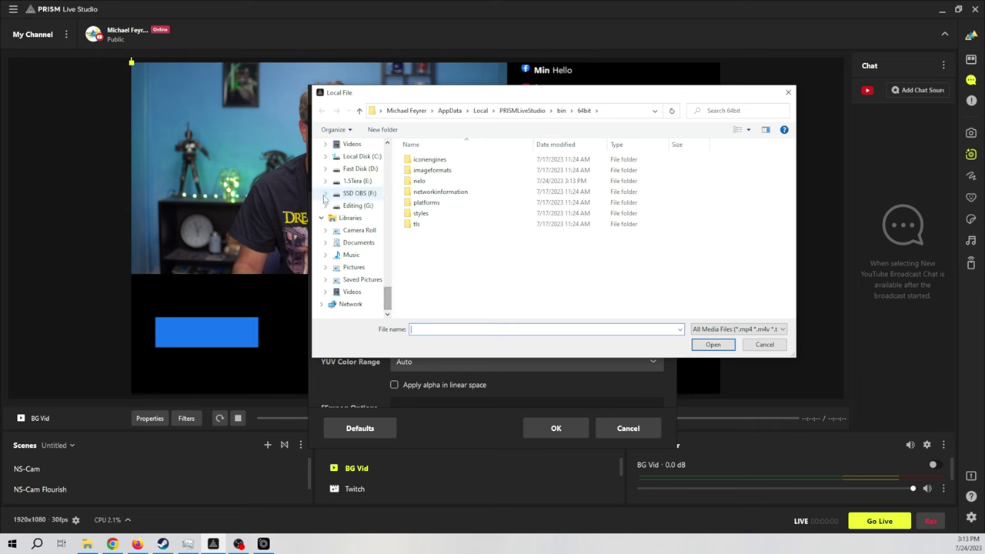
pyautogui.click(325, 193)
pyautogui.click(356, 146)
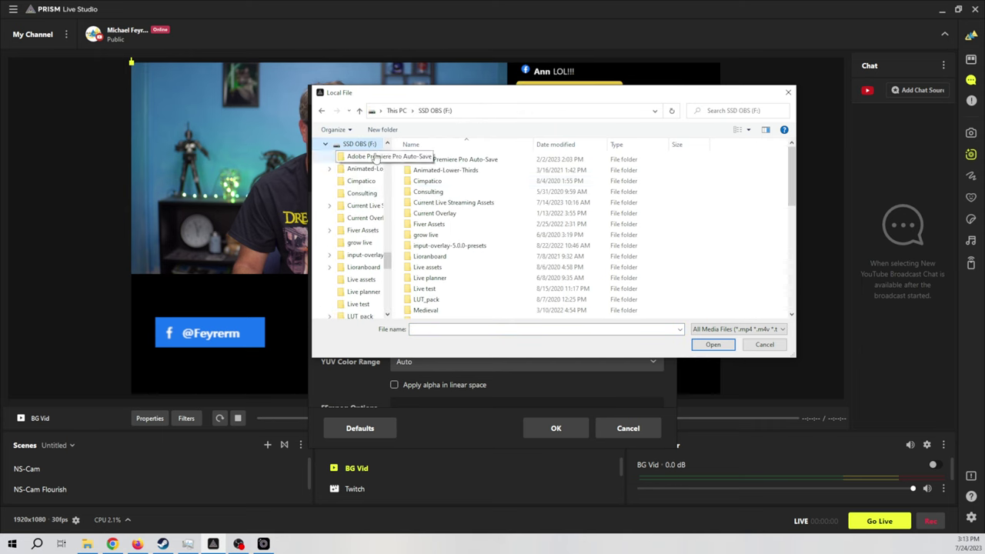
pyautogui.doubleClick(488, 173)
pyautogui.click(490, 181)
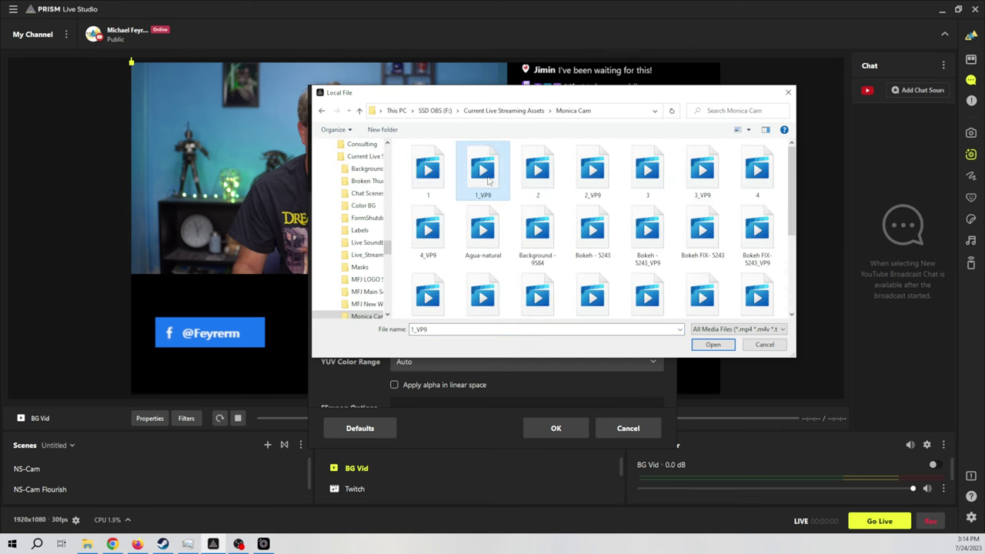
pyautogui.click(711, 344)
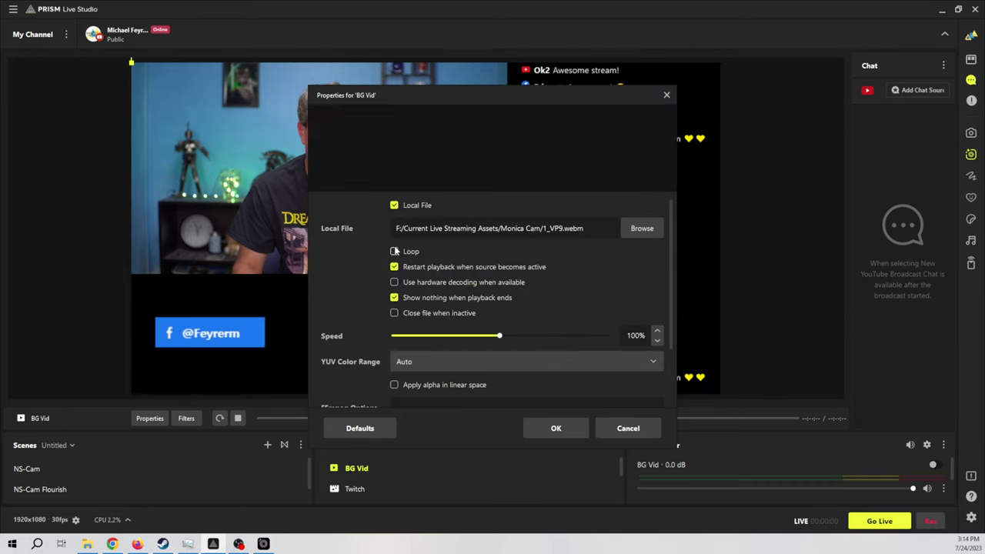
pyautogui.scroll(-2, 509, 325)
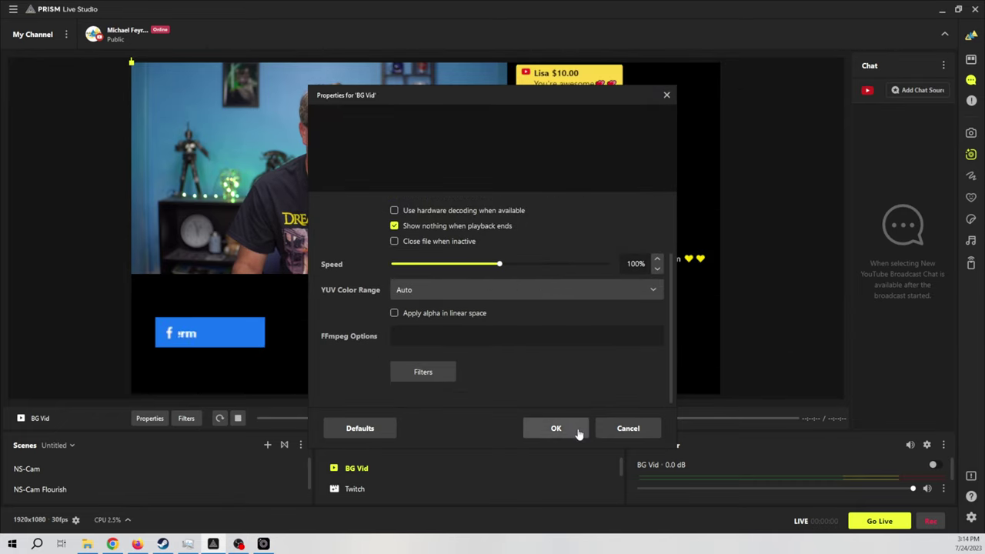
pyautogui.click(578, 431)
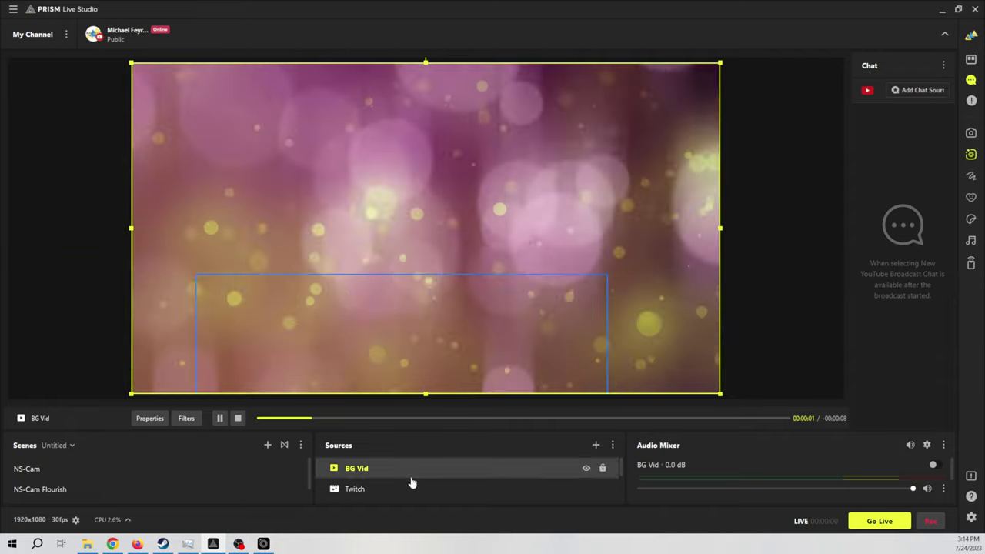
# Enlarge the source list area and move BG Vid below all other sources so it serves as the background
pyautogui.moveTo(422, 471); pyautogui.dragTo(409, 491)
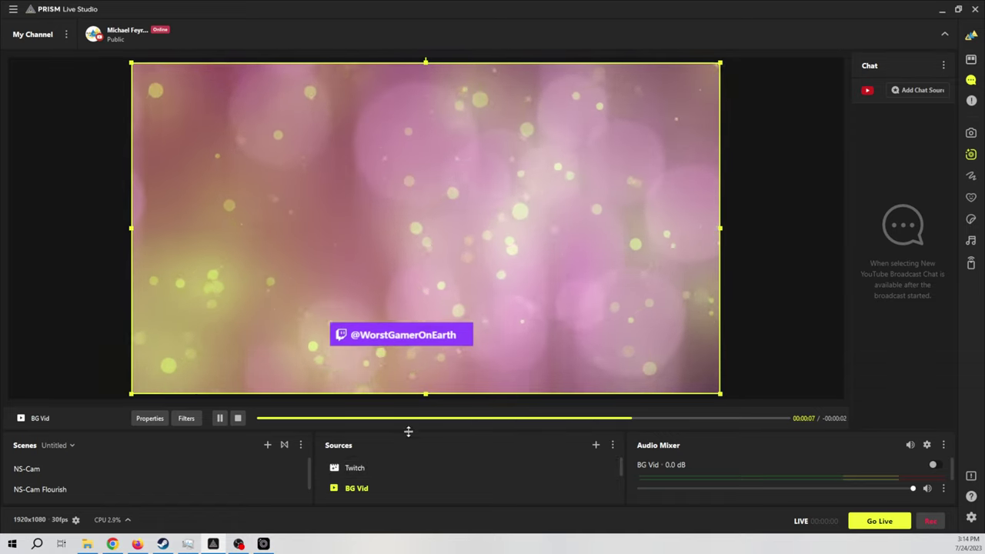
pyautogui.moveTo(406, 431); pyautogui.dragTo(406, 328)
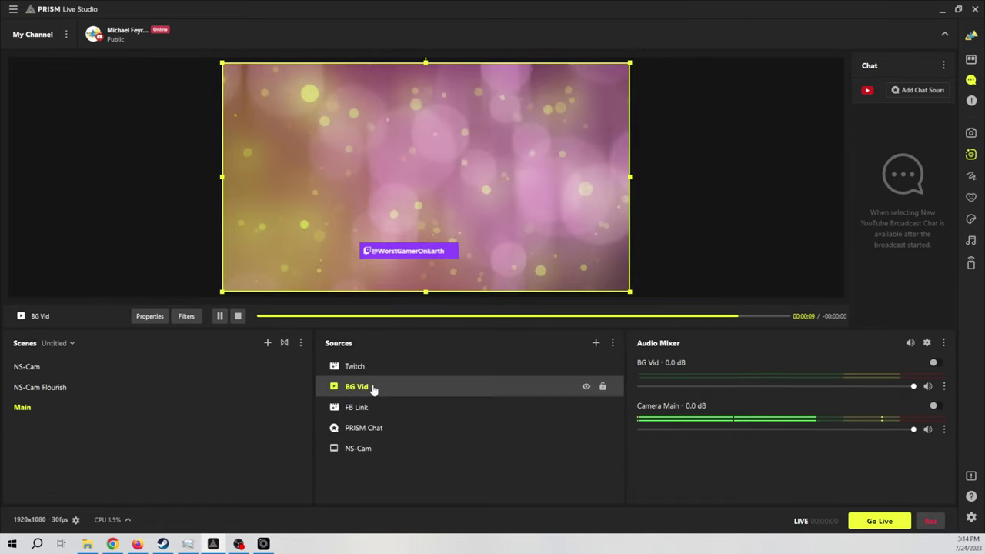
pyautogui.moveTo(374, 387); pyautogui.dragTo(369, 475)
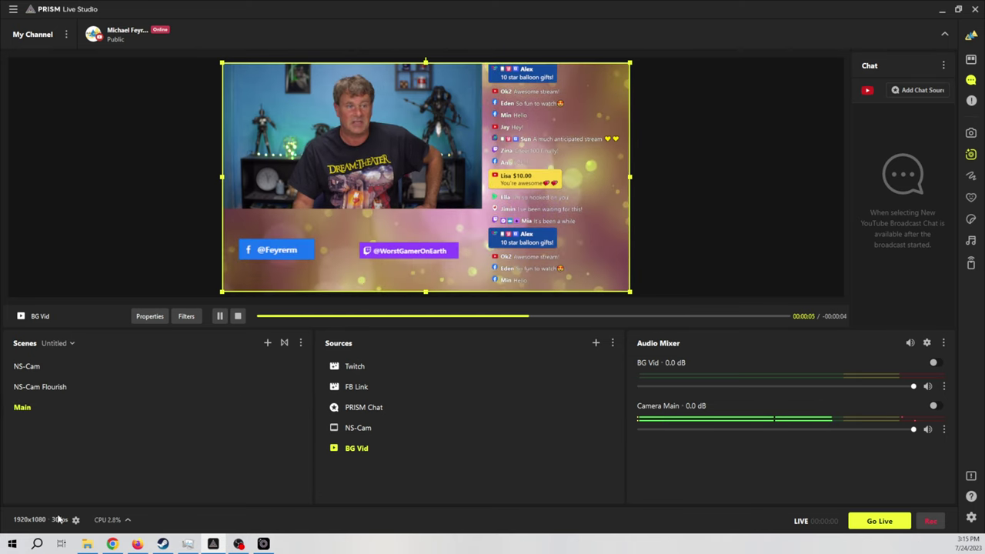
# Create a new scene named Game
pyautogui.click(267, 342)
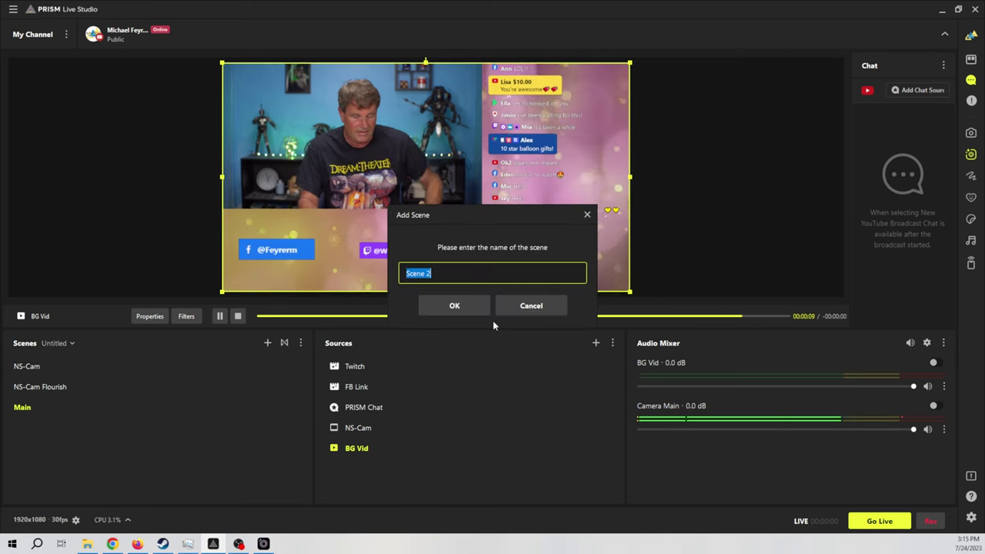
pyautogui.write('Game')
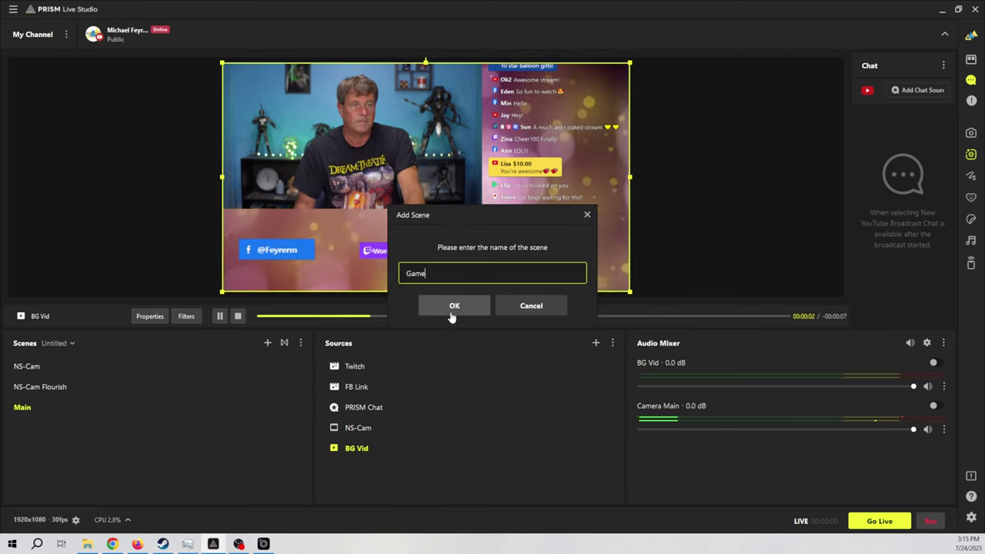
pyautogui.click(452, 306)
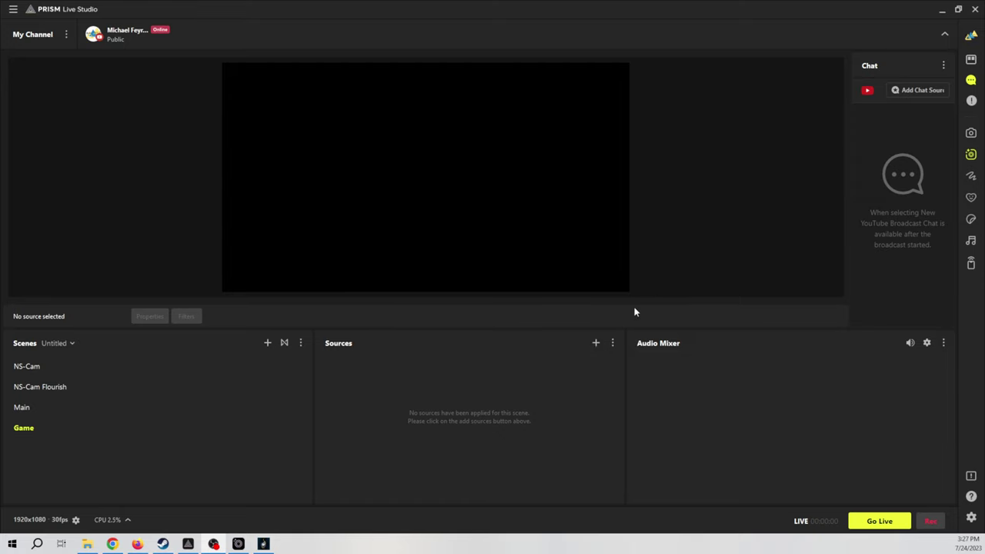
# Add a new Game Capture source with its default name to the Game scene
pyautogui.click(595, 344)
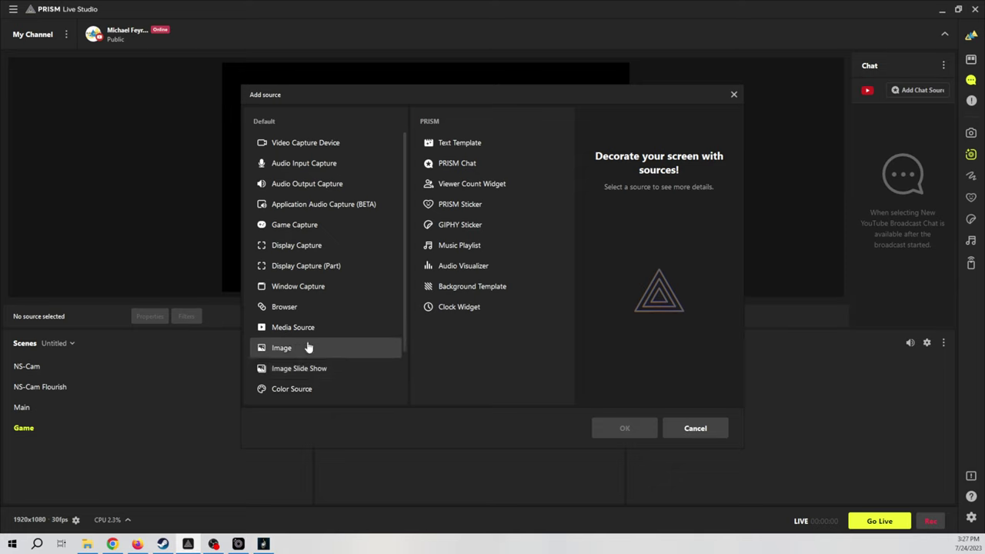
pyautogui.click(327, 228)
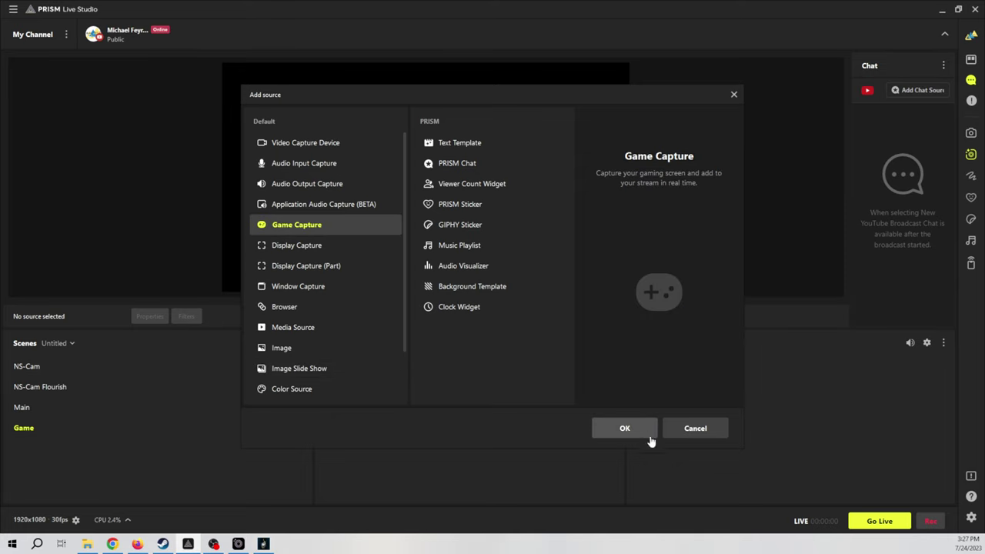
pyautogui.click(625, 430)
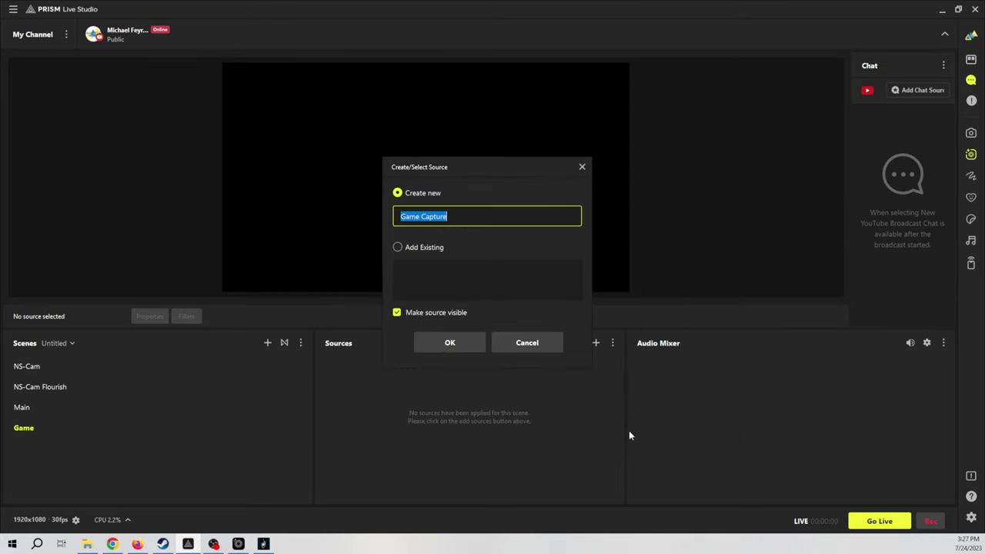
pyautogui.click(450, 343)
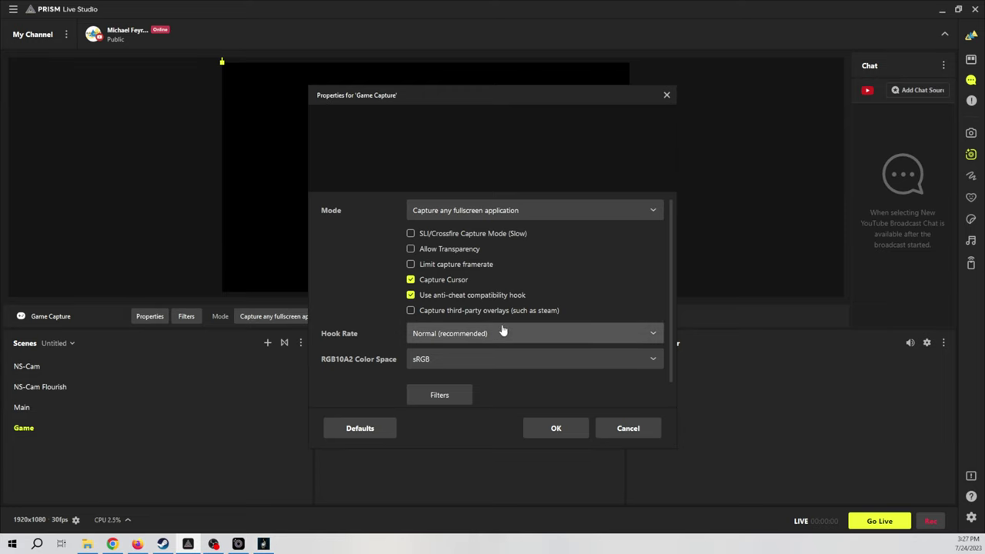
# Review the Game Capture properties and accept them with the mode Capture any fullscreen application, leaving the source deselected
pyautogui.scroll(-1, 387, 332)
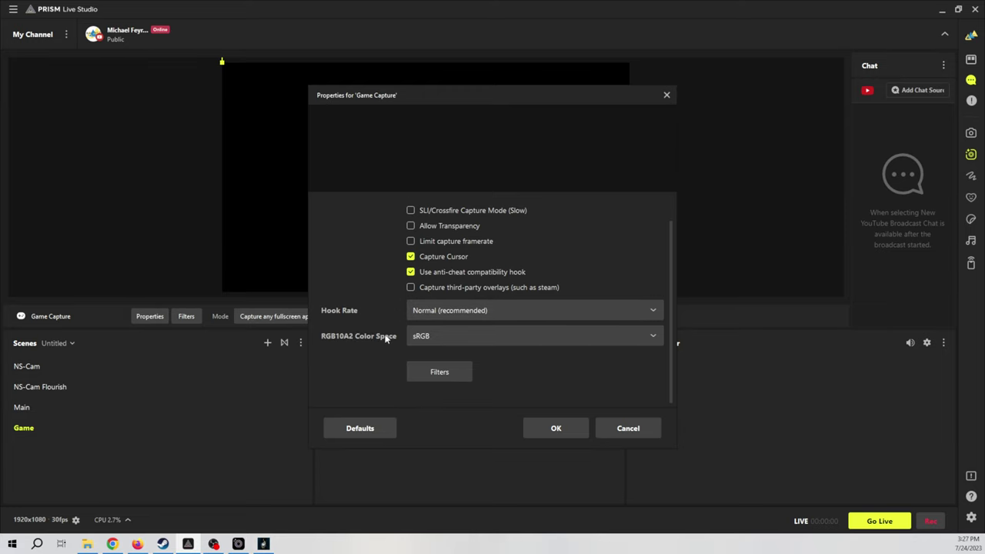
pyautogui.scroll(1, 387, 339)
pyautogui.click(564, 428)
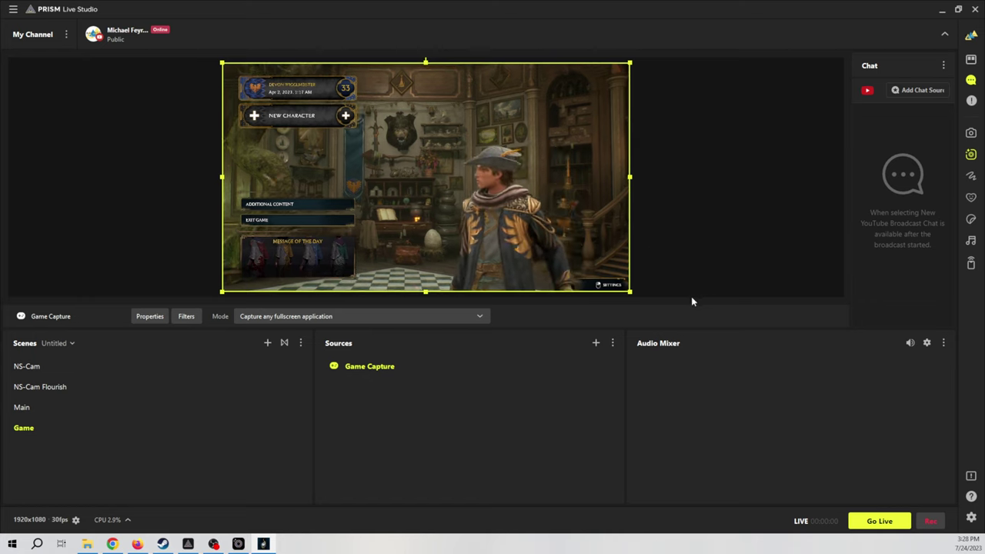
pyautogui.click(700, 246)
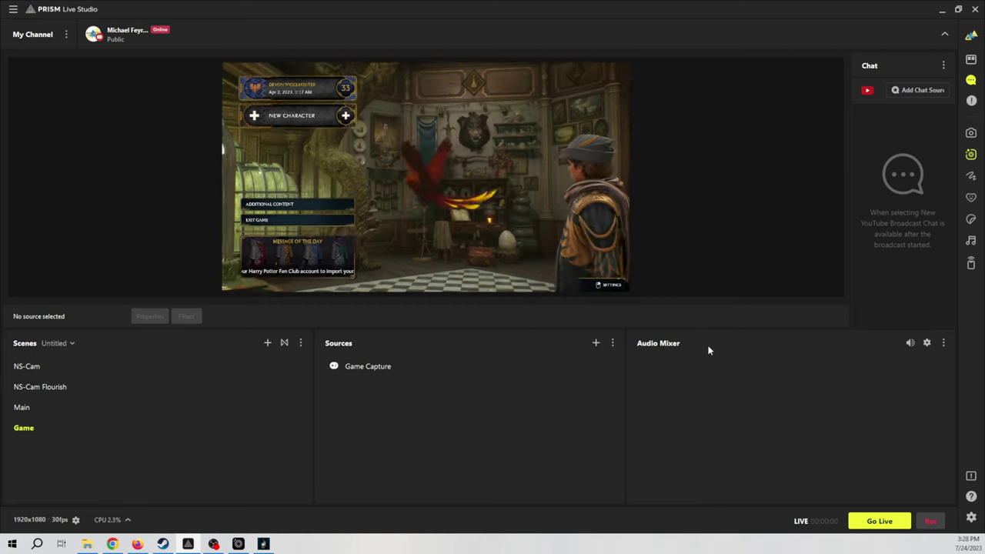
# Add a new Application Audio Capture (BETA) source named "game sound" to the Game scene
pyautogui.click(594, 344)
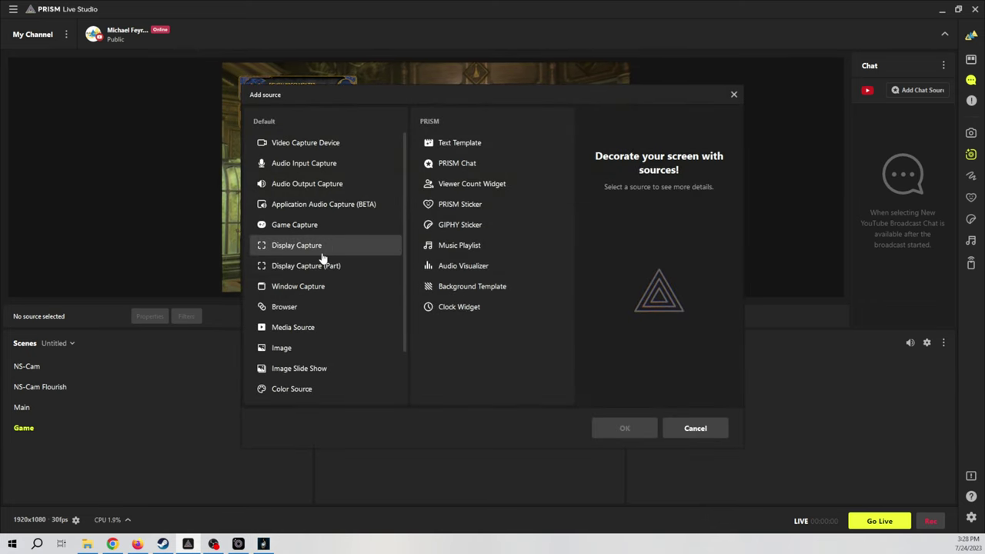
pyautogui.click(290, 206)
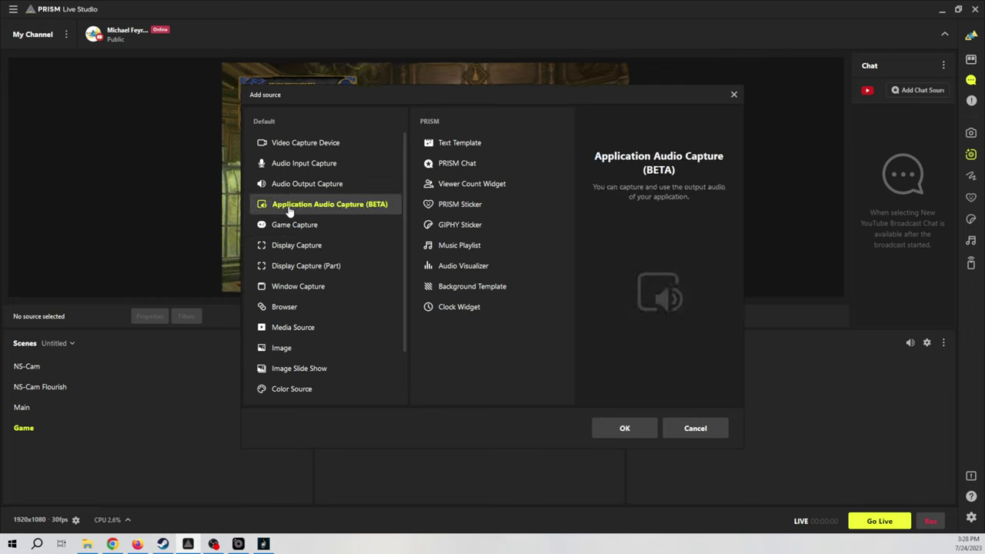
pyautogui.click(620, 427)
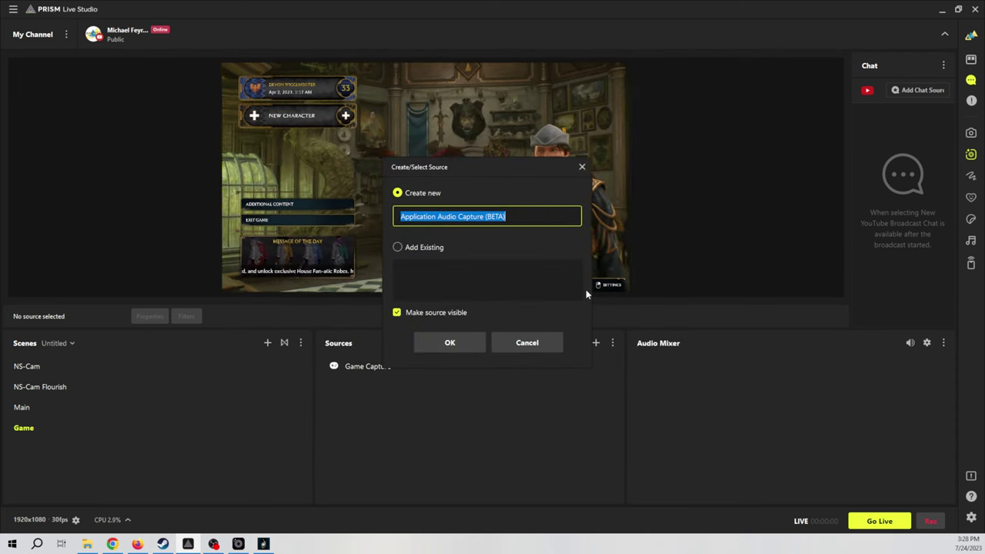
pyautogui.write('game ')
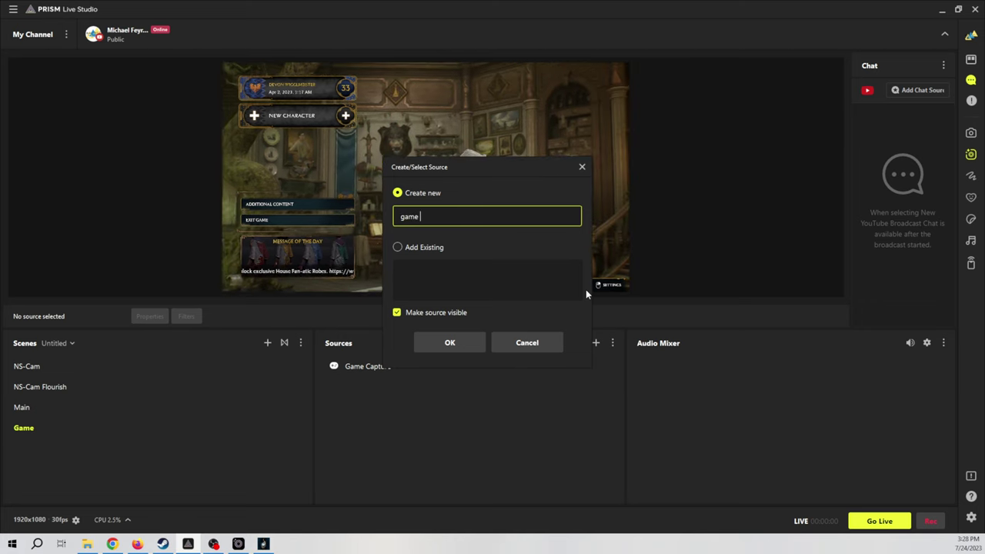
pyautogui.write('sound')
pyautogui.click(436, 343)
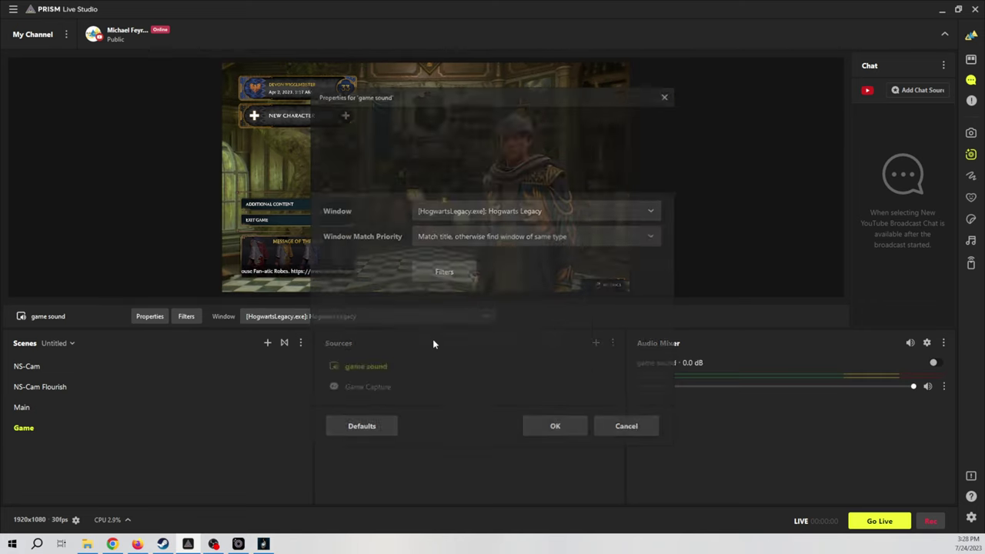
# Set the game sound source to capture the window [HogwartsLegacy.exe]: Hogwarts Legacy and accept its properties
pyautogui.click(599, 213)
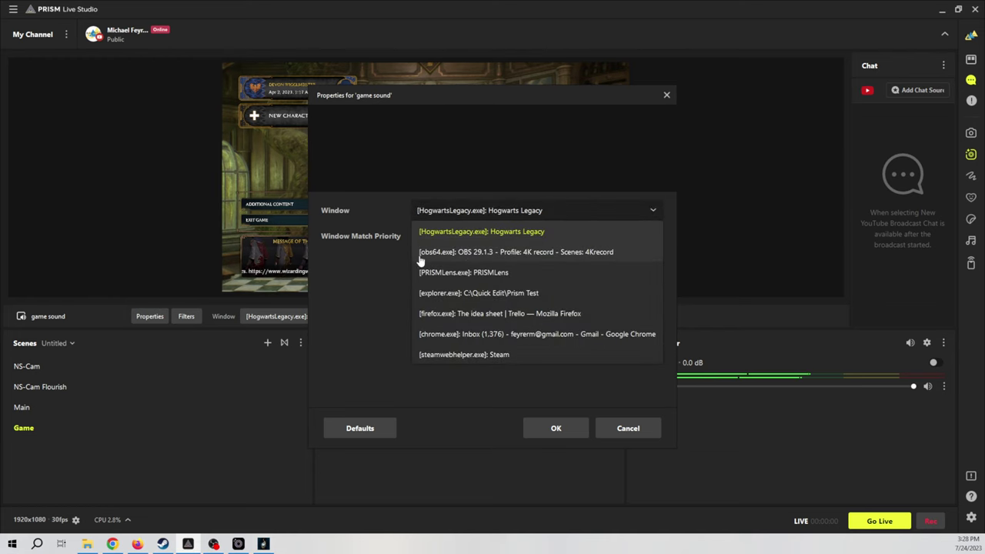
pyautogui.click(478, 233)
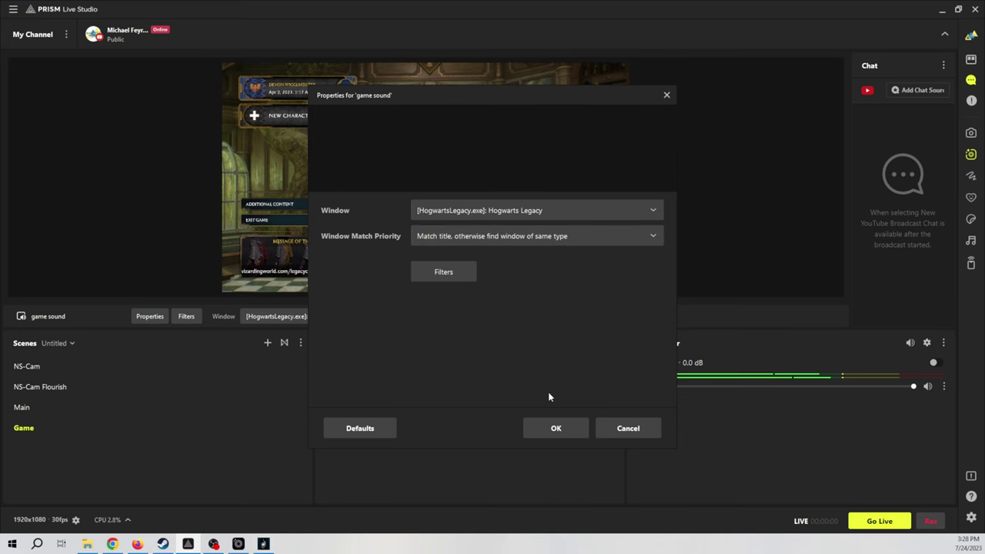
pyautogui.click(554, 429)
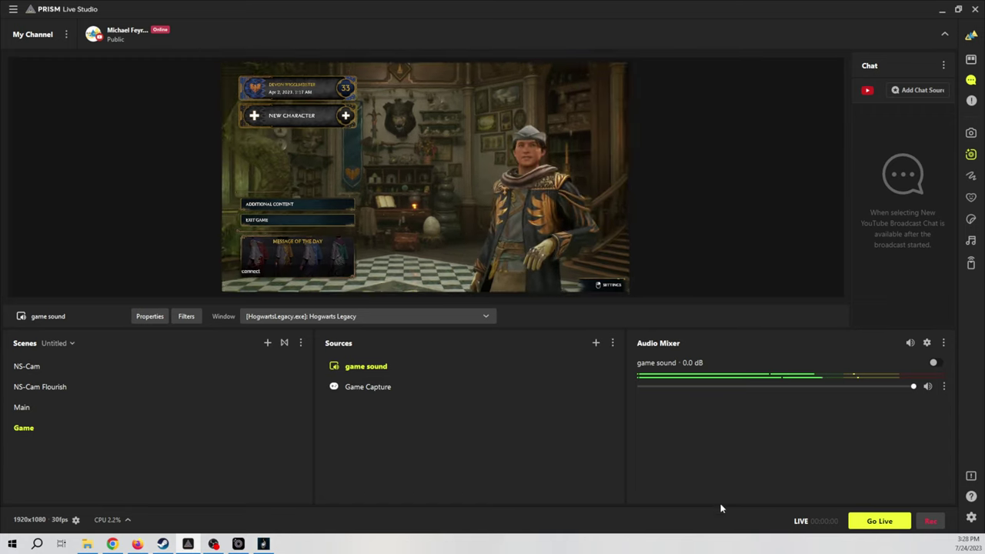
# Add the existing NS-Cam Flourish scene as a source in the Game scene
pyautogui.click(595, 343)
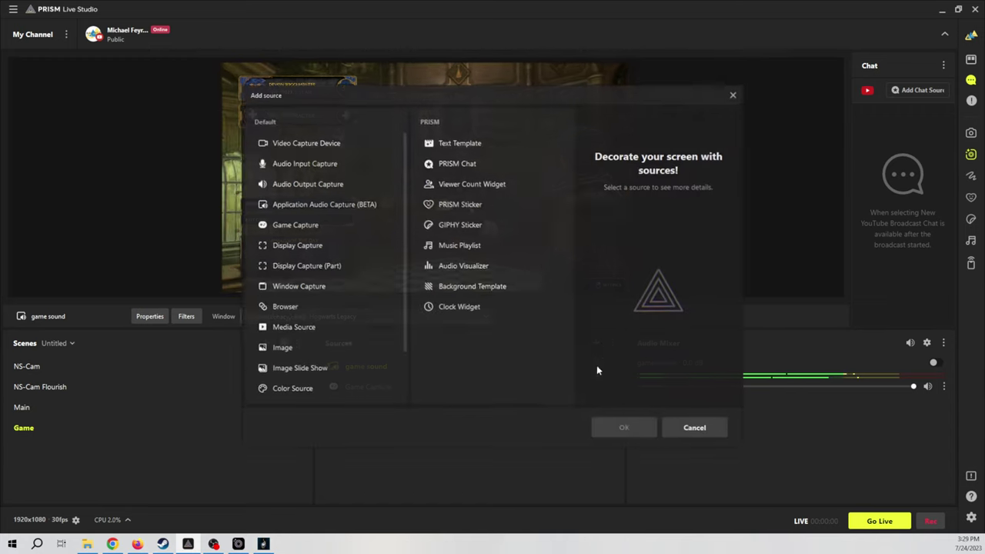
pyautogui.scroll(-2, 285, 328)
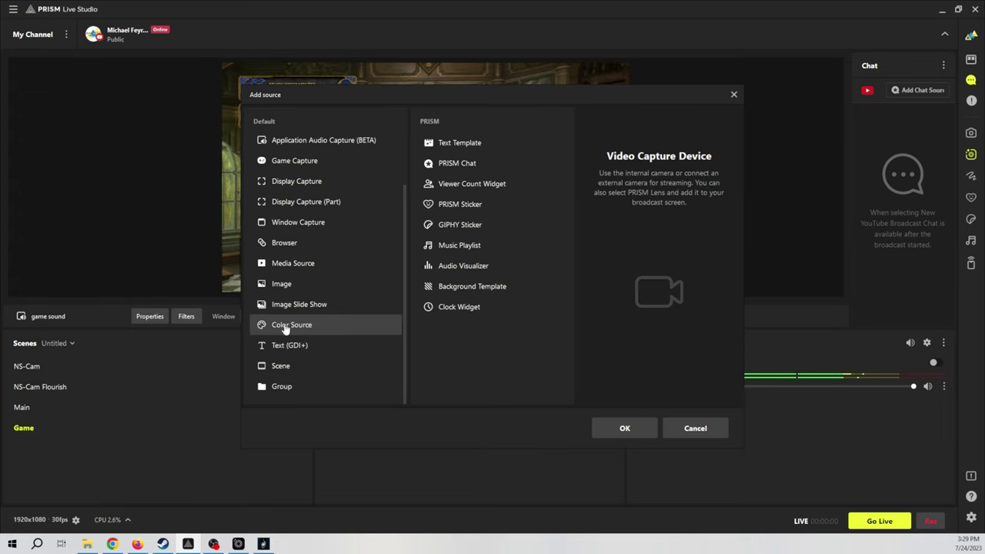
pyautogui.click(283, 369)
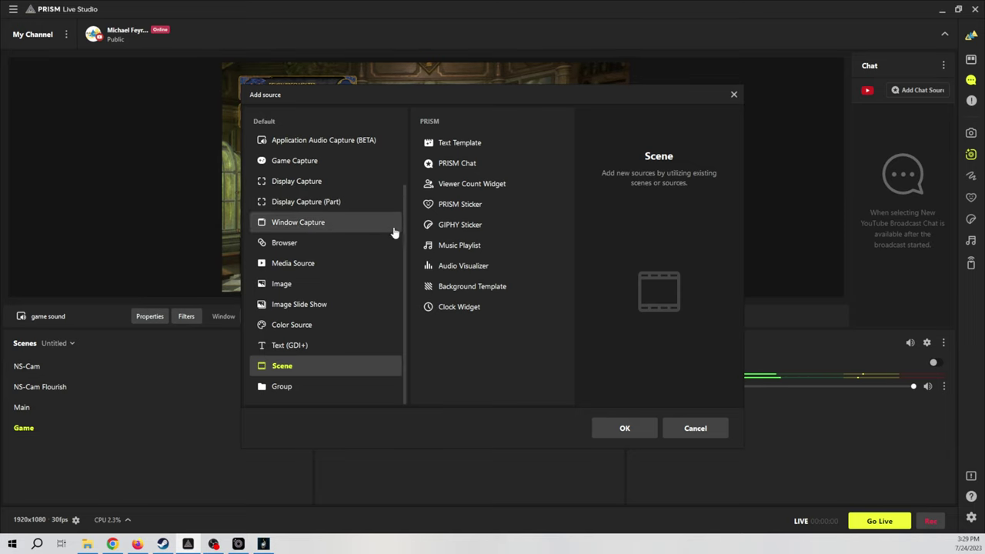
pyautogui.click(608, 434)
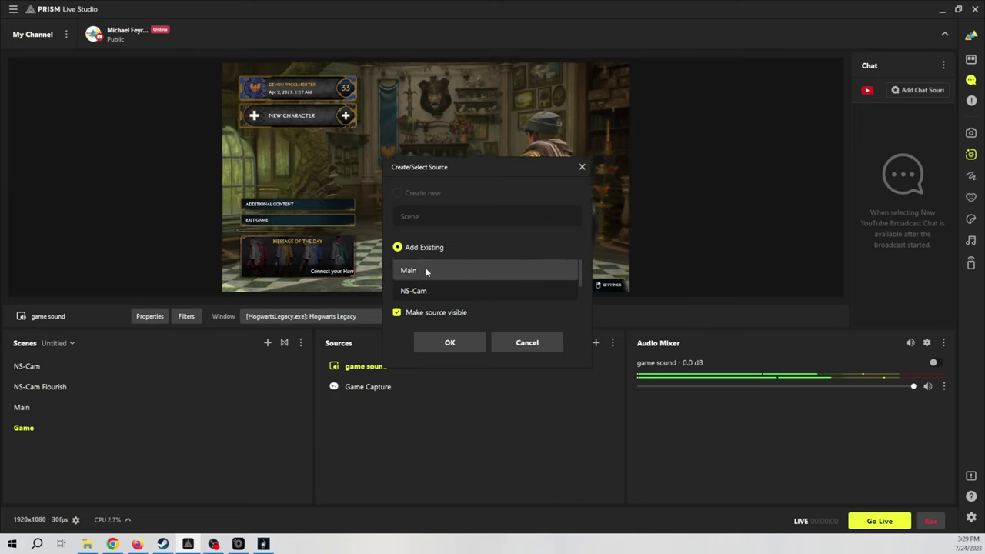
pyautogui.scroll(-1, 421, 291)
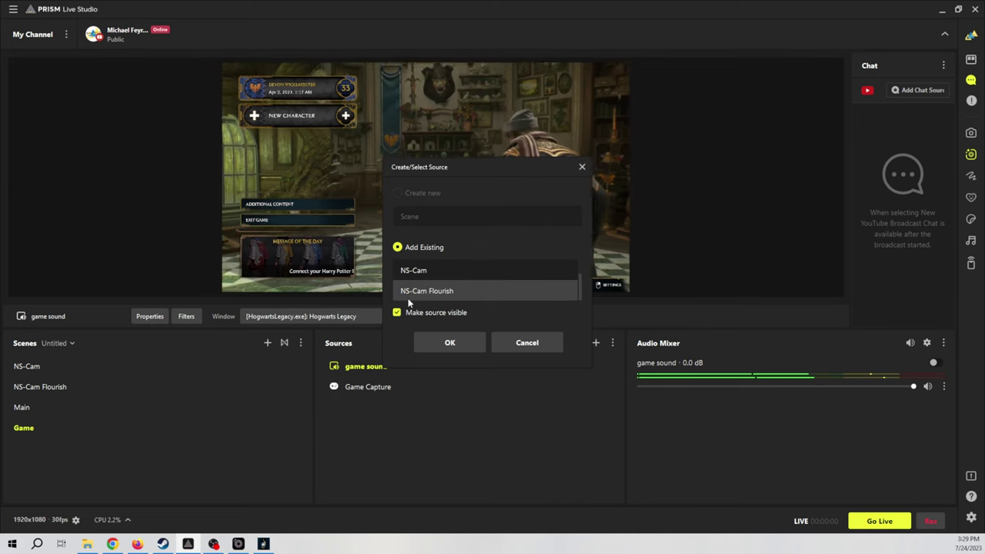
pyautogui.click(408, 294)
pyautogui.click(448, 343)
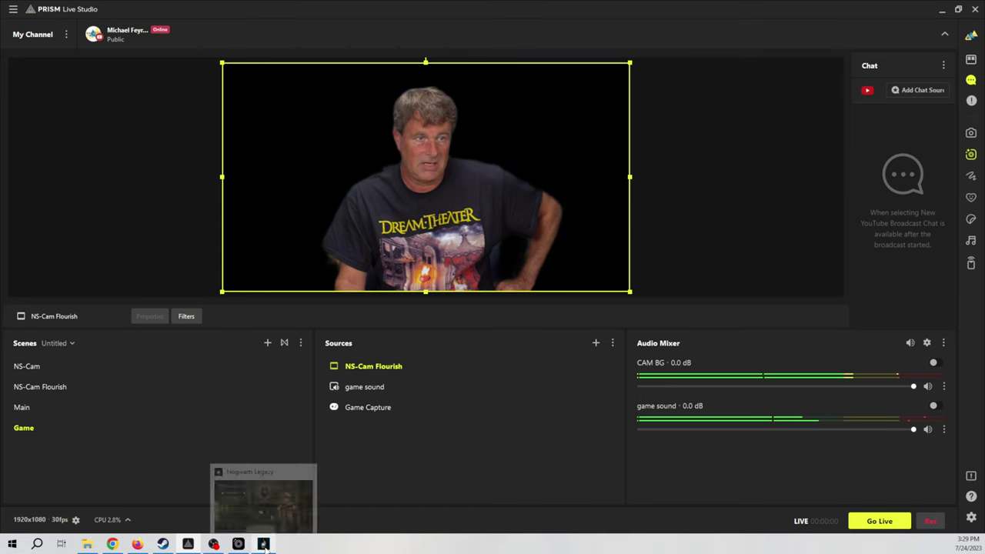
# Switch to PRISM Lens, add the gs back image from Current Live Streaming Assets as the virtual background of PRISM Lens 1, and close its window
pyautogui.click(239, 544)
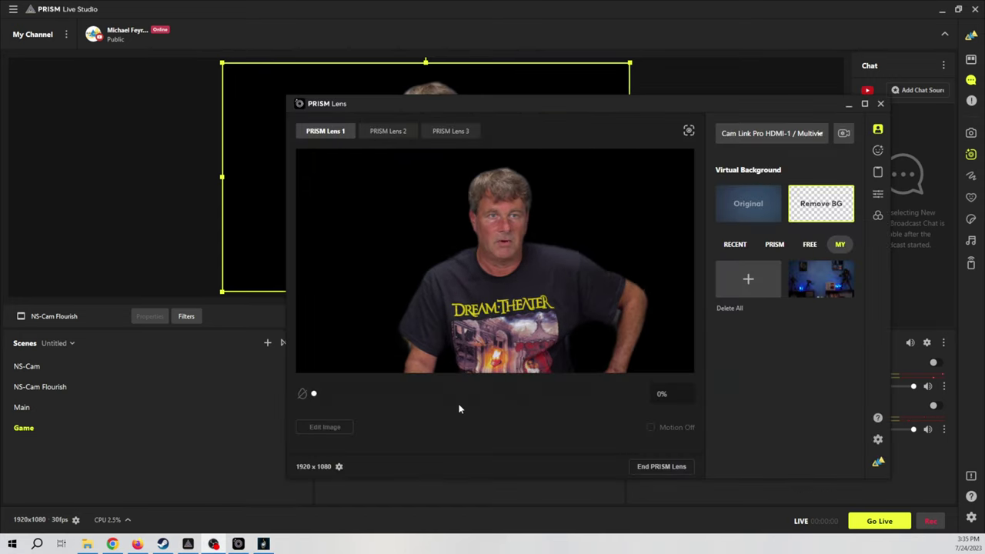
pyautogui.click(745, 277)
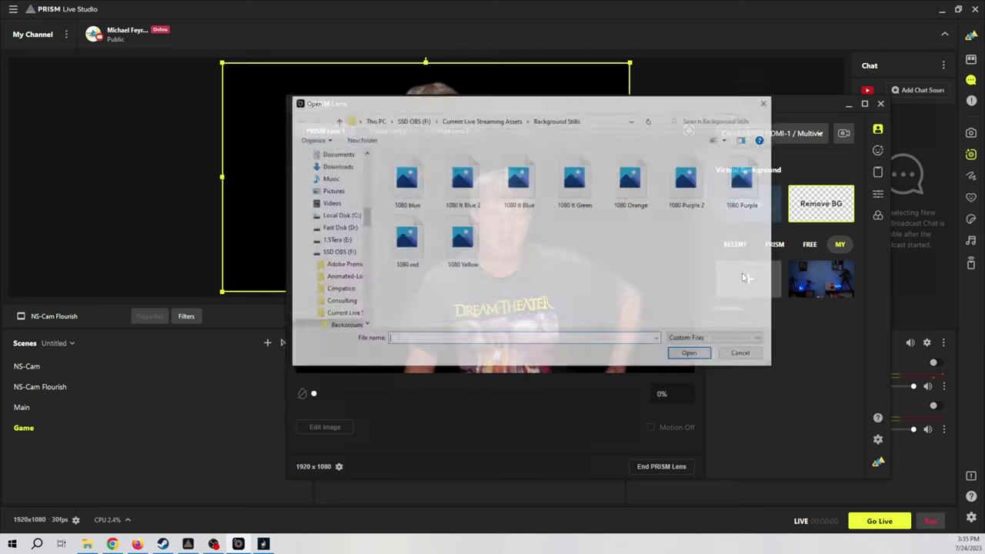
pyautogui.click(482, 120)
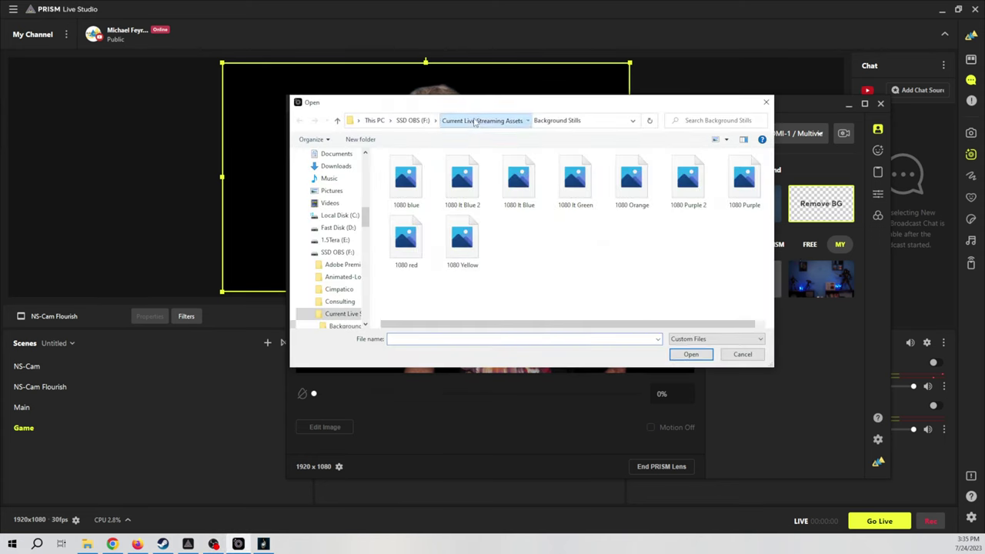
pyautogui.scroll(-10, 487, 225)
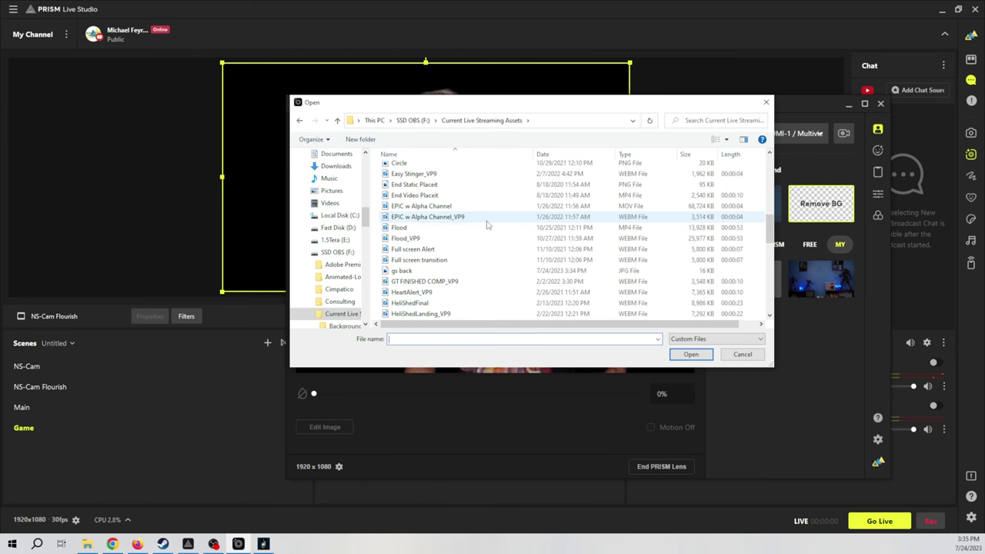
pyautogui.scroll(-3, 486, 224)
pyautogui.doubleClick(407, 223)
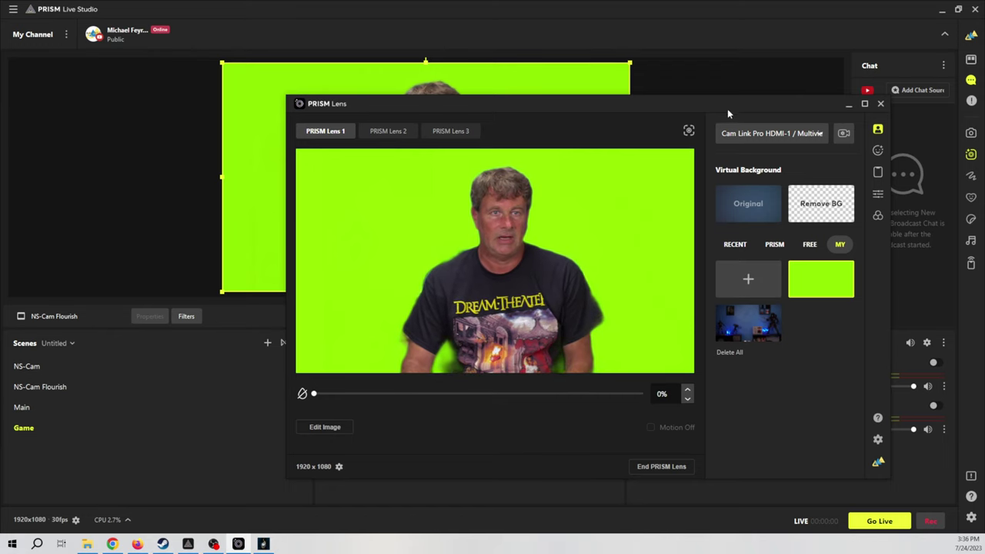
pyautogui.moveTo(727, 108); pyautogui.dragTo(984, 31)
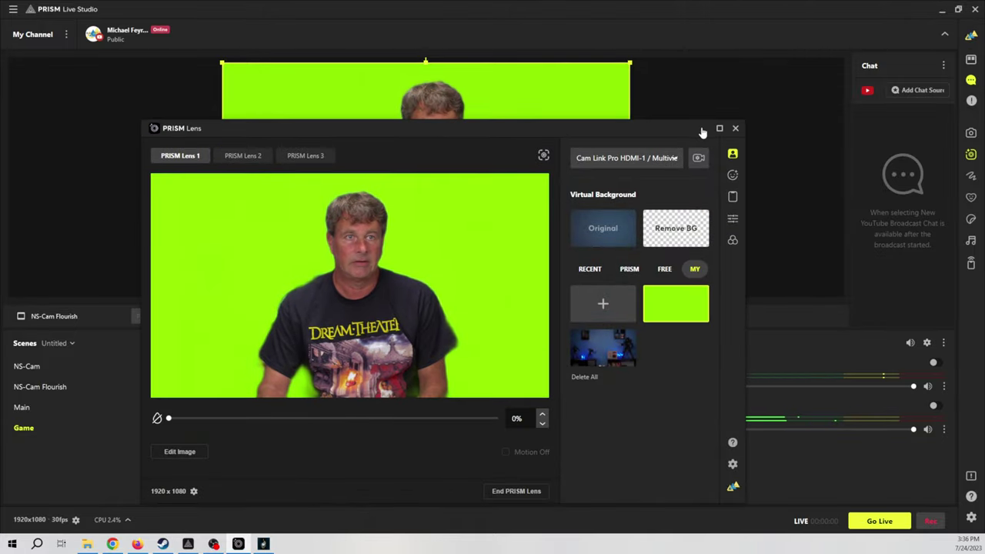
pyautogui.click(732, 128)
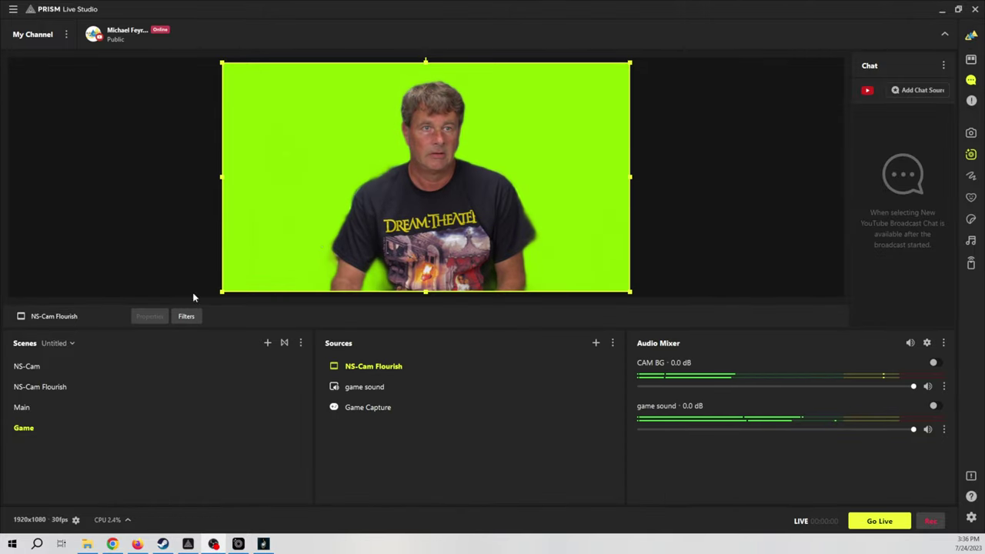
# Add a Chroma Key filter with the green key color to the NS-Cam Flourish source in the Game scene
pyautogui.rightClick(366, 373)
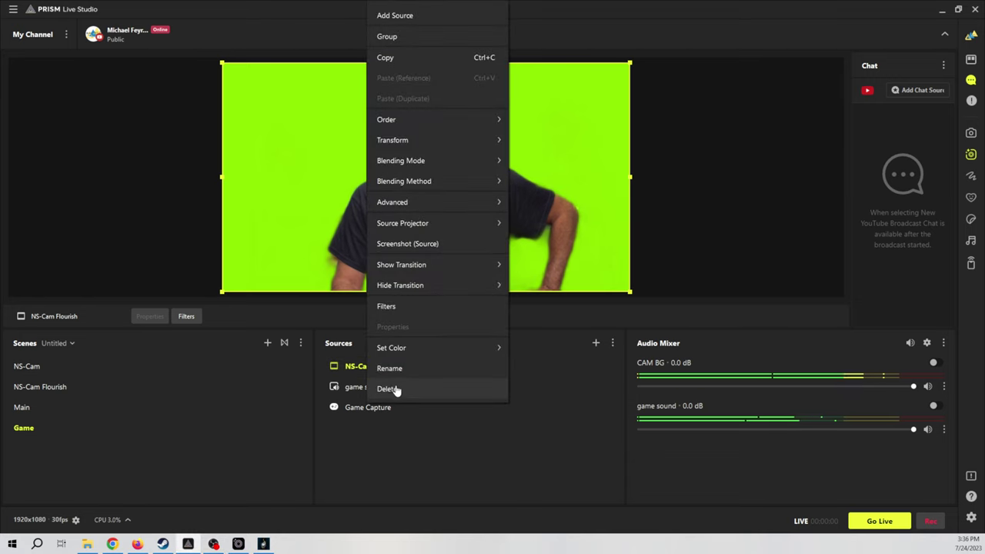
pyautogui.click(387, 307)
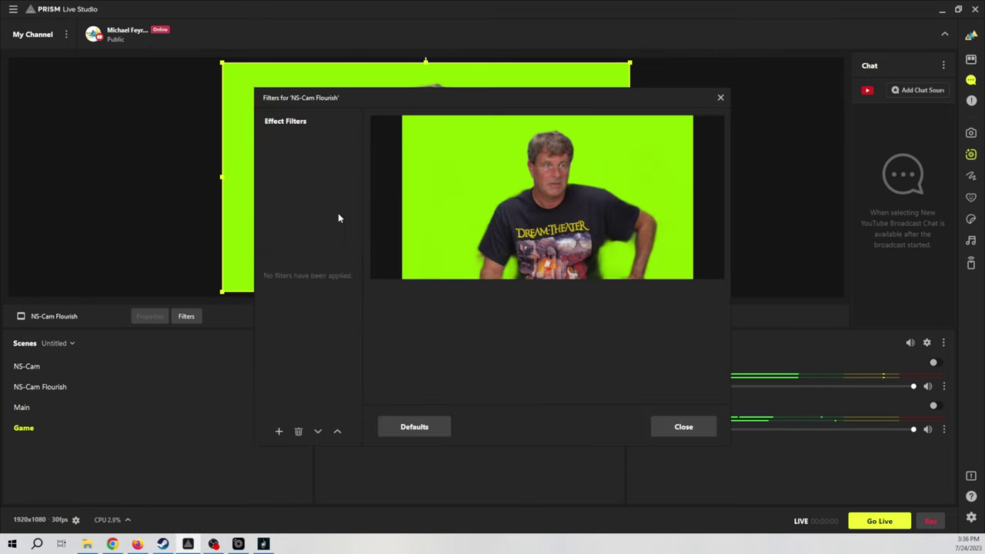
pyautogui.click(280, 432)
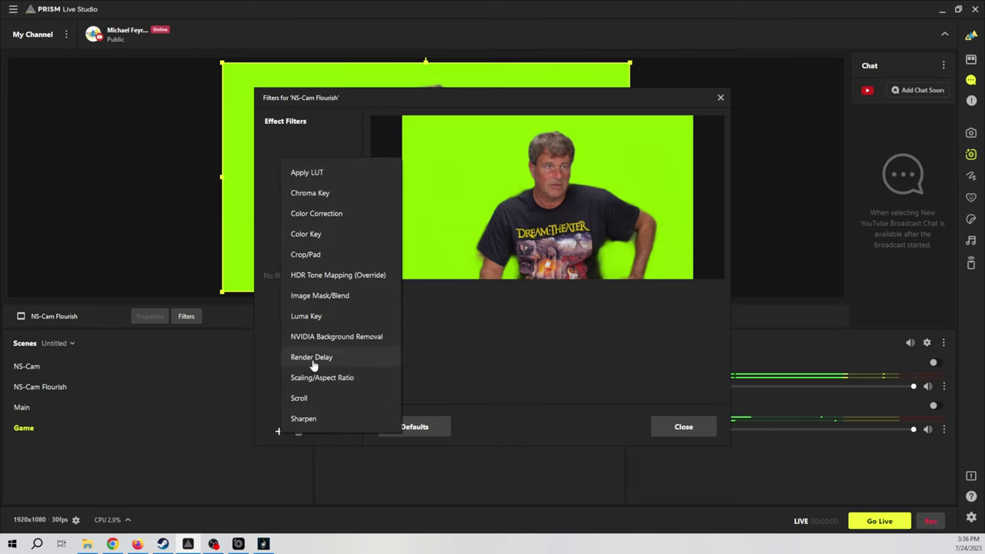
pyautogui.click(311, 200)
pyautogui.click(456, 305)
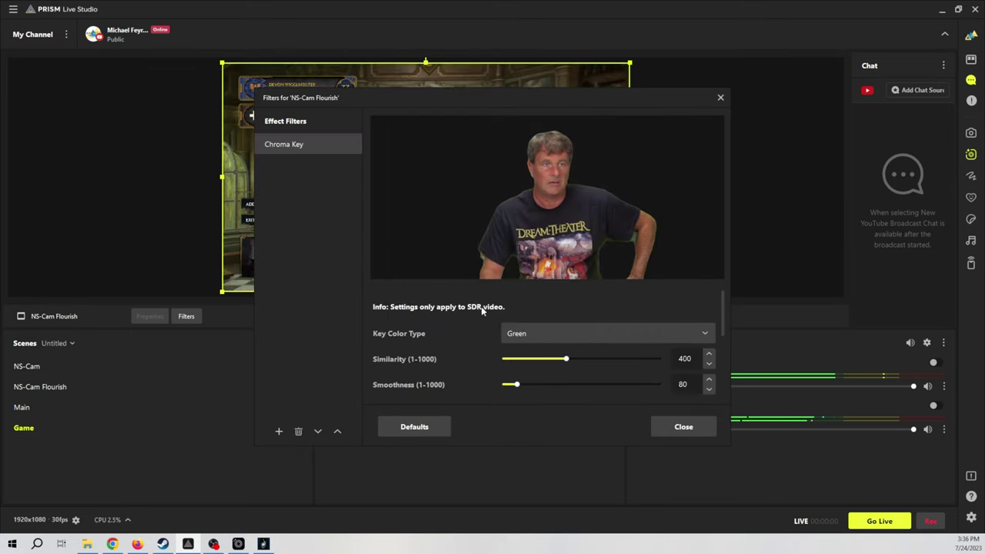
pyautogui.click(671, 428)
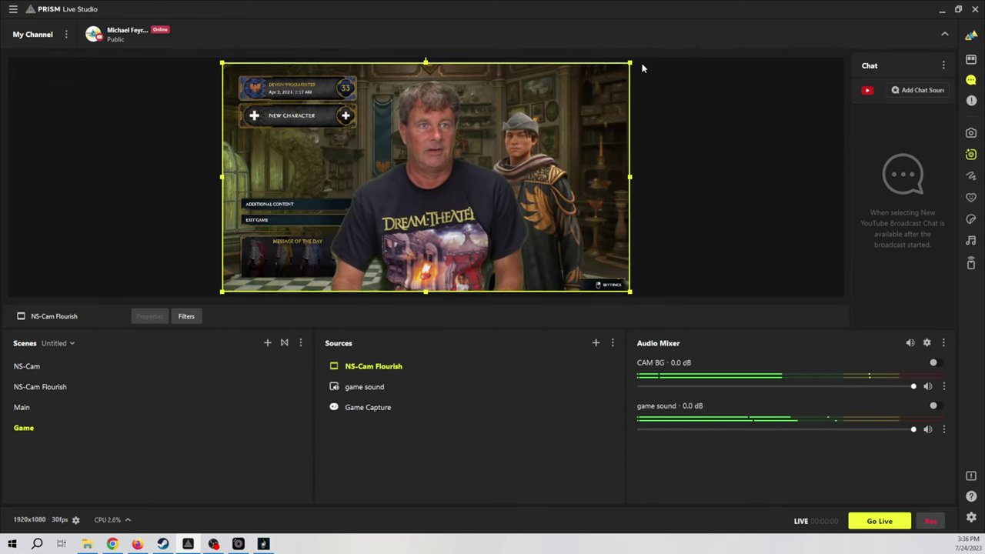
# Shrink the NS-Cam Flourish camera and place it in the canvas's lower-right corner, about 1352 px from the left edge and 710 px from the top
pyautogui.moveTo(630, 64); pyautogui.dragTo(313, 295)
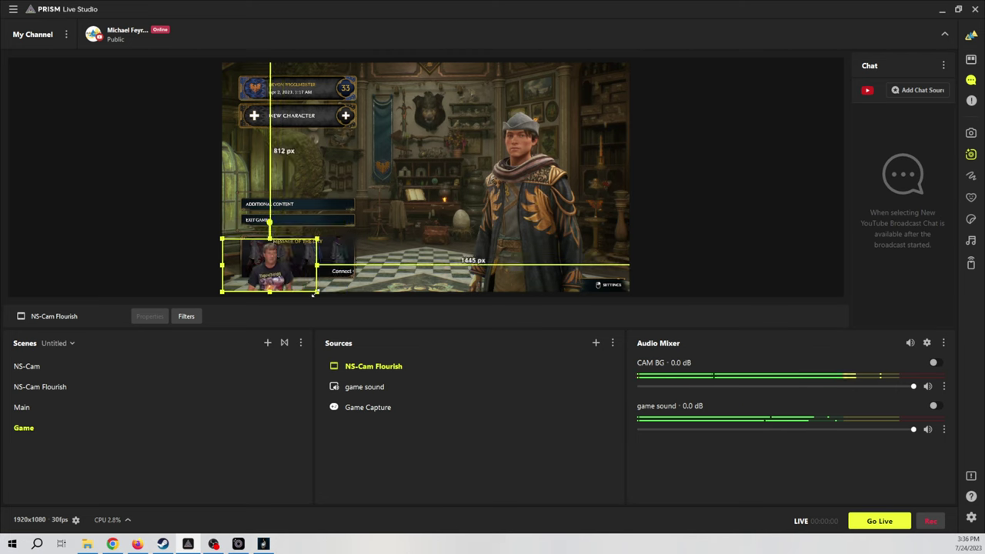
pyautogui.moveTo(256, 275); pyautogui.dragTo(401, 274)
pyautogui.click(454, 243)
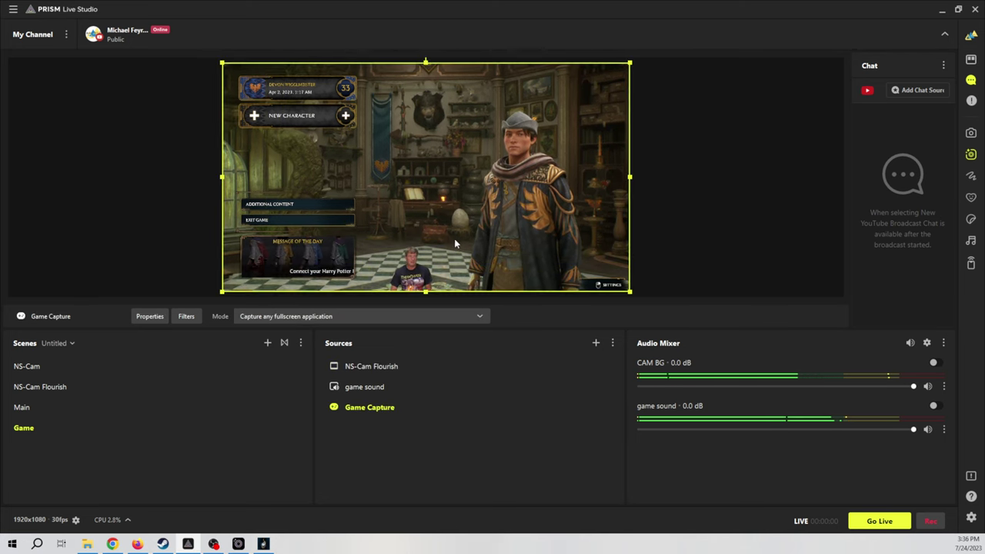
pyautogui.click(428, 256)
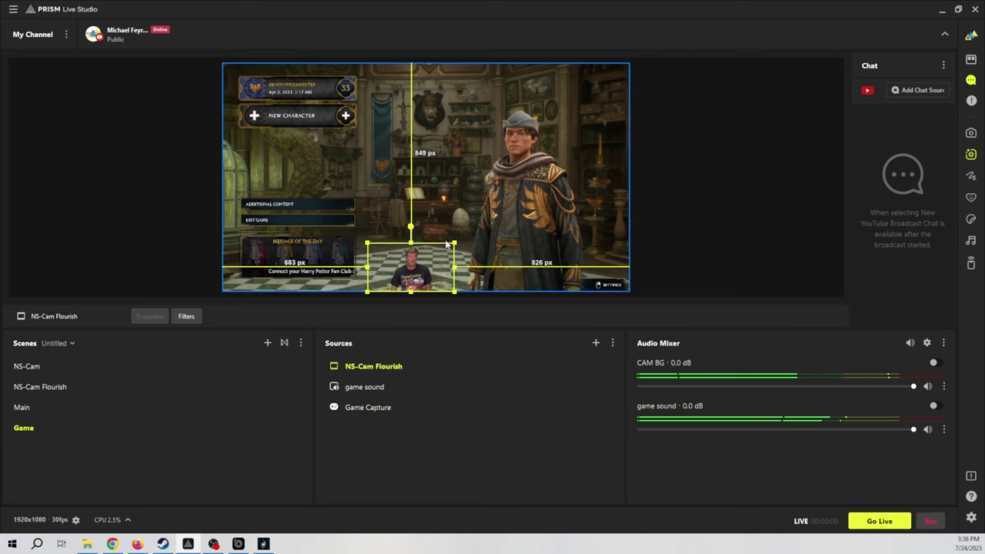
pyautogui.moveTo(454, 243); pyautogui.dragTo(497, 212)
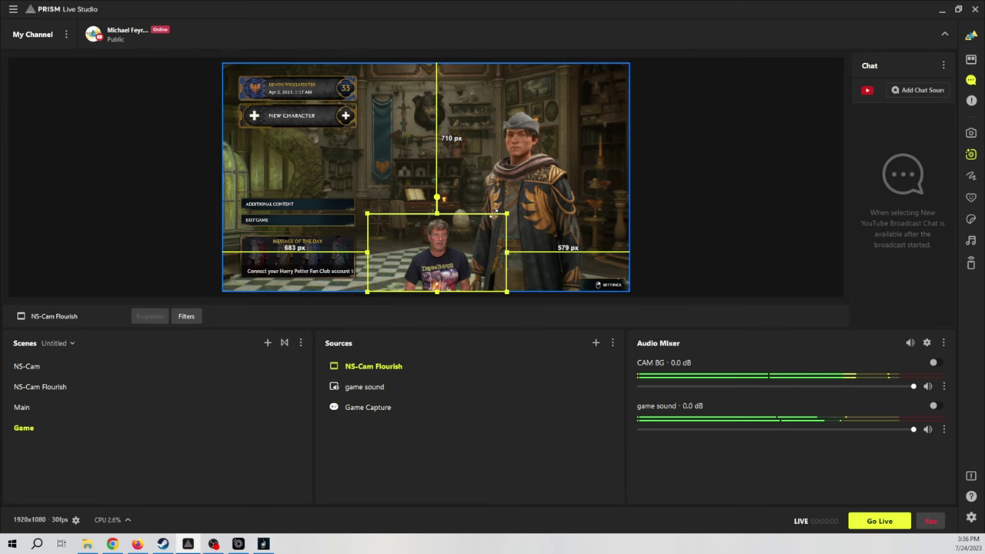
pyautogui.moveTo(437, 279); pyautogui.dragTo(577, 289)
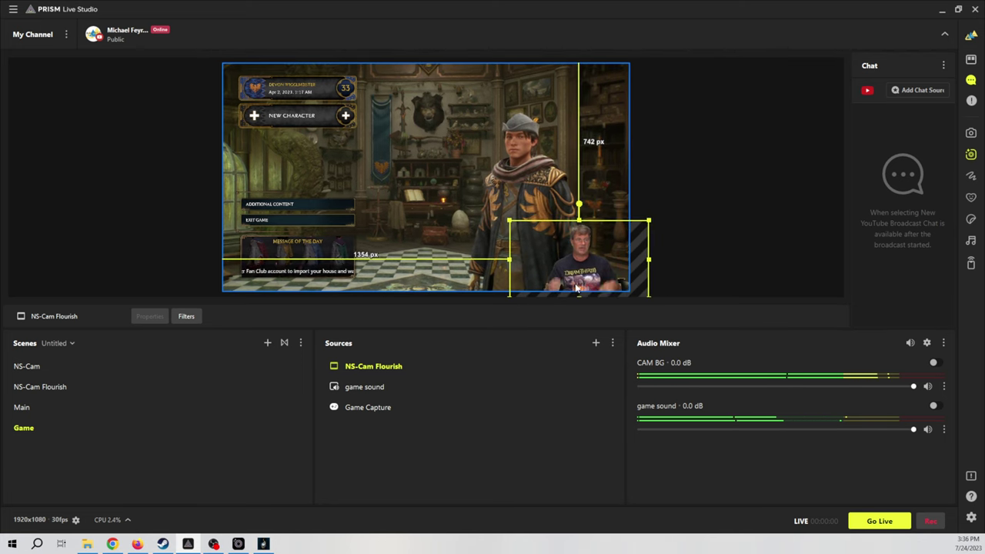
pyautogui.moveTo(579, 271); pyautogui.dragTo(579, 266)
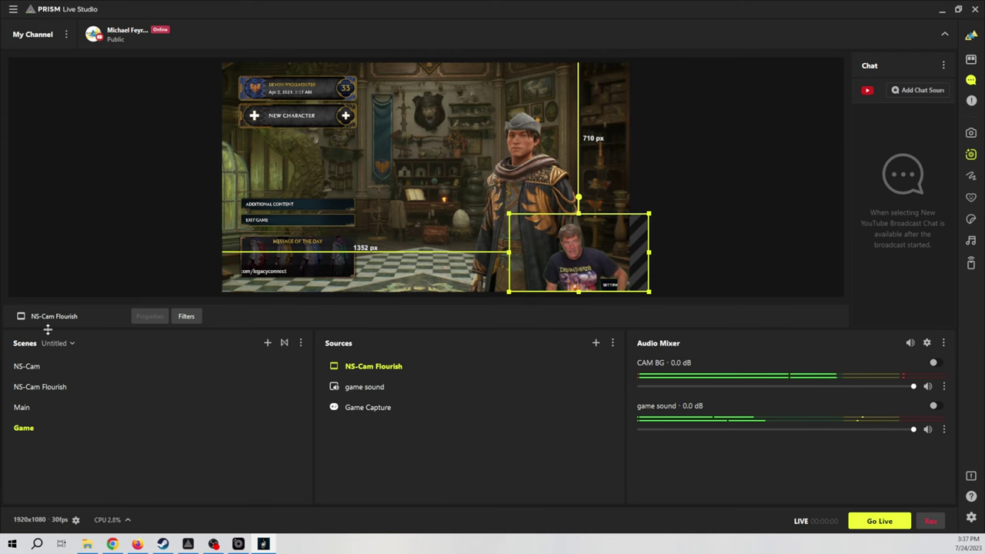
# View the Main scene, return to the Game scene, and show the detailed resource and performance statistics
pyautogui.click(30, 408)
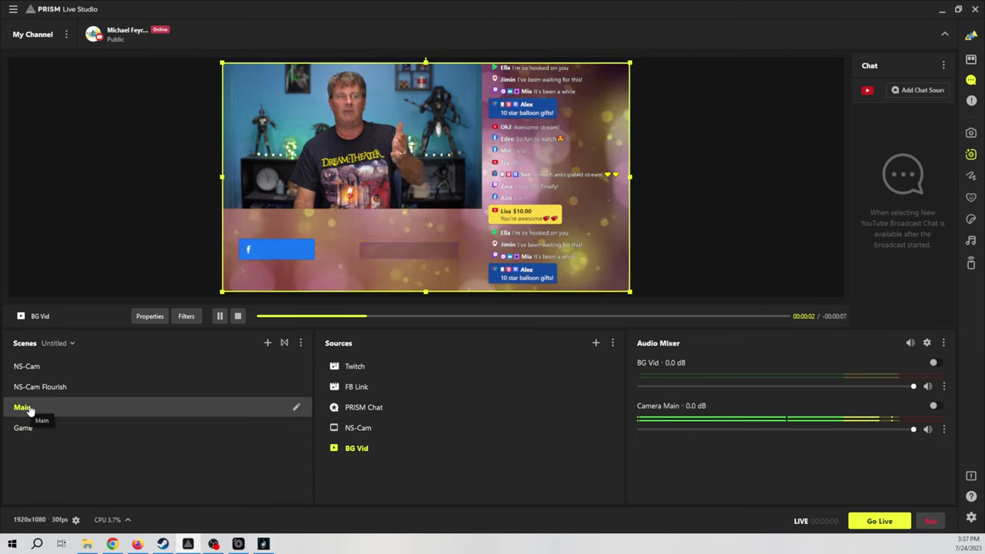
pyautogui.click(23, 428)
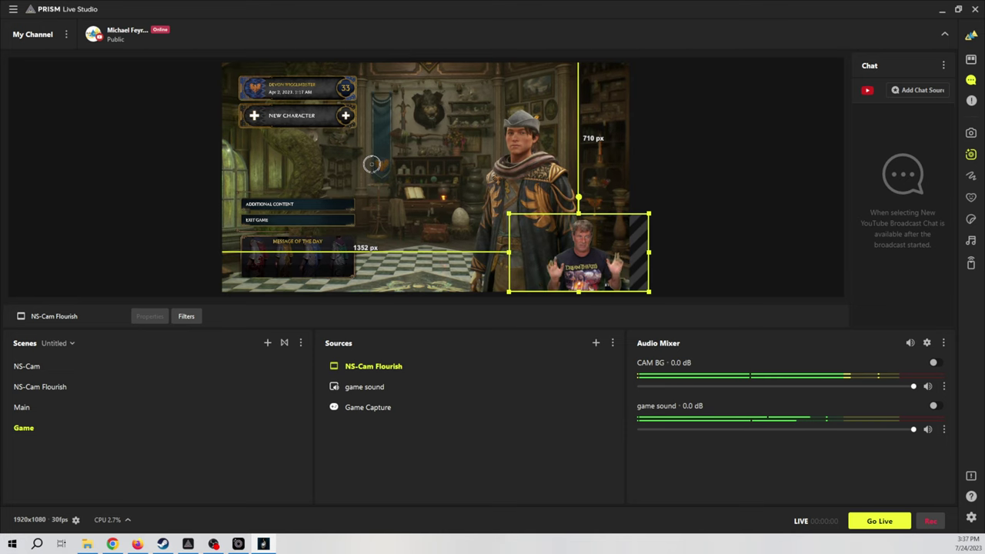
pyautogui.click(128, 520)
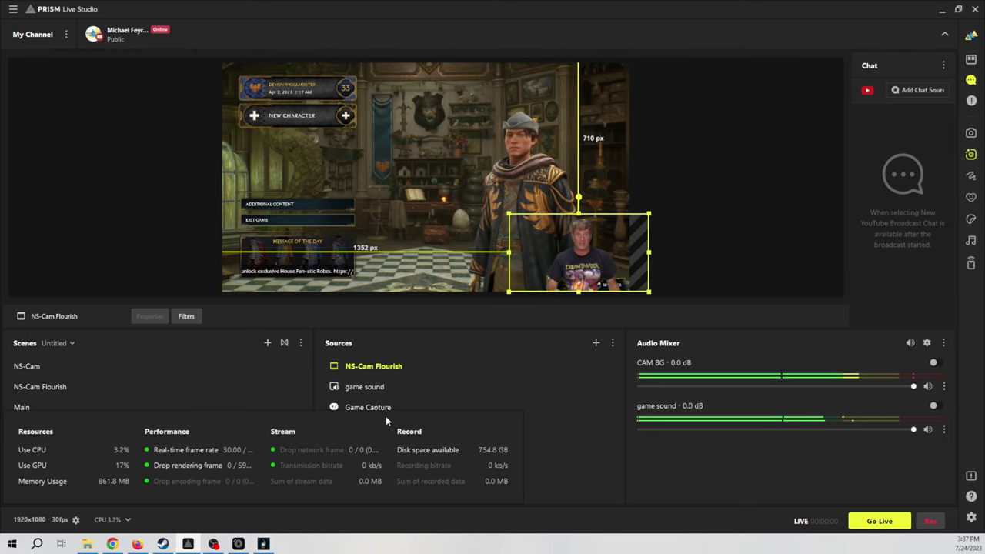
# Add a Luma Wipe transition for switching between scenes
pyautogui.click(284, 343)
pyautogui.click(547, 230)
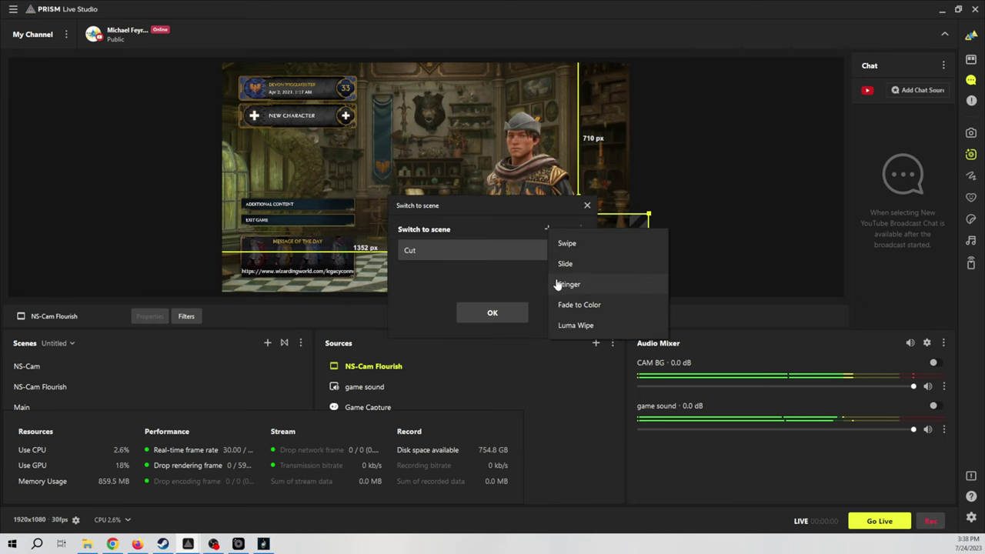
pyautogui.click(577, 326)
pyautogui.click(460, 307)
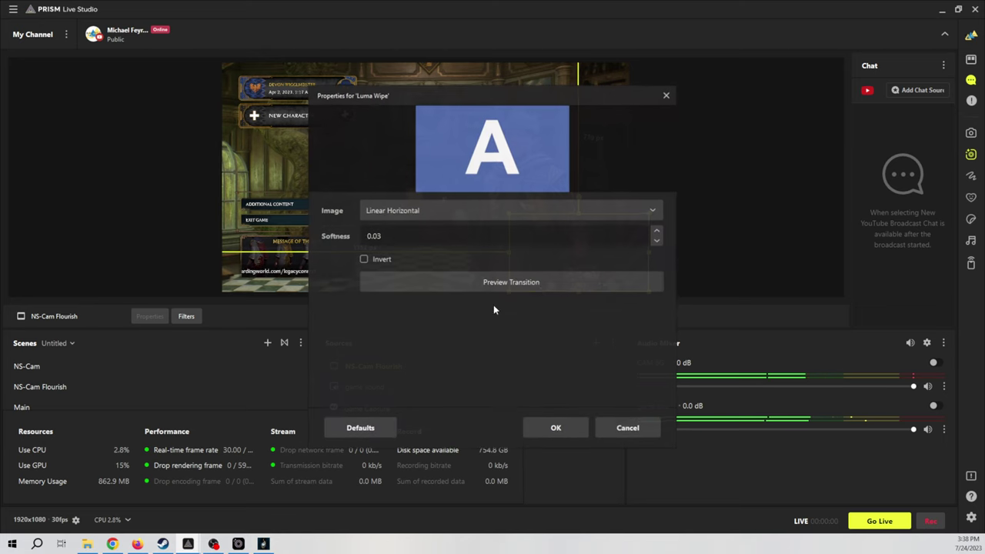
# Set the Luma Wipe transition's image to Watercolor, preview the transition, and accept its properties
pyautogui.click(485, 210)
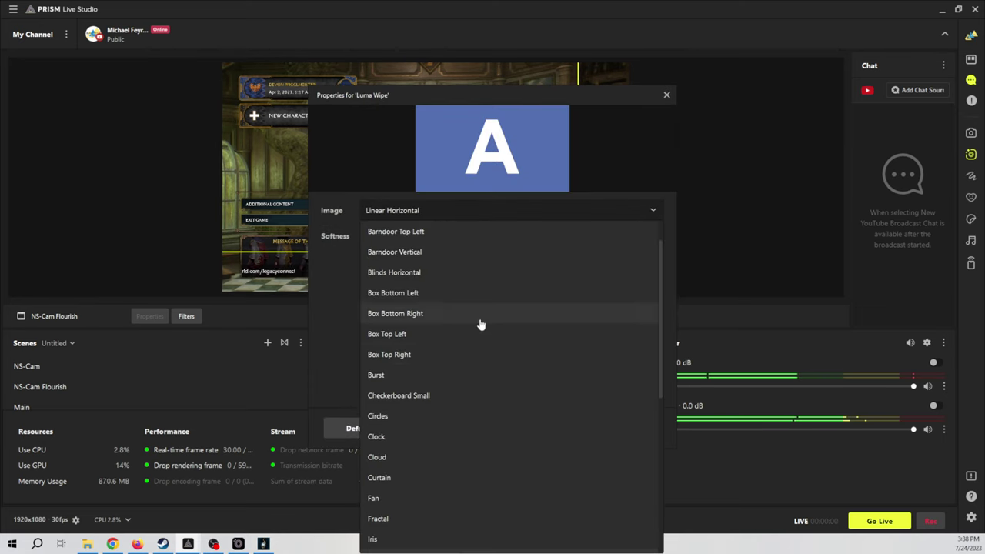
pyautogui.scroll(-4, 470, 405)
pyautogui.scroll(-2, 470, 404)
pyautogui.click(440, 443)
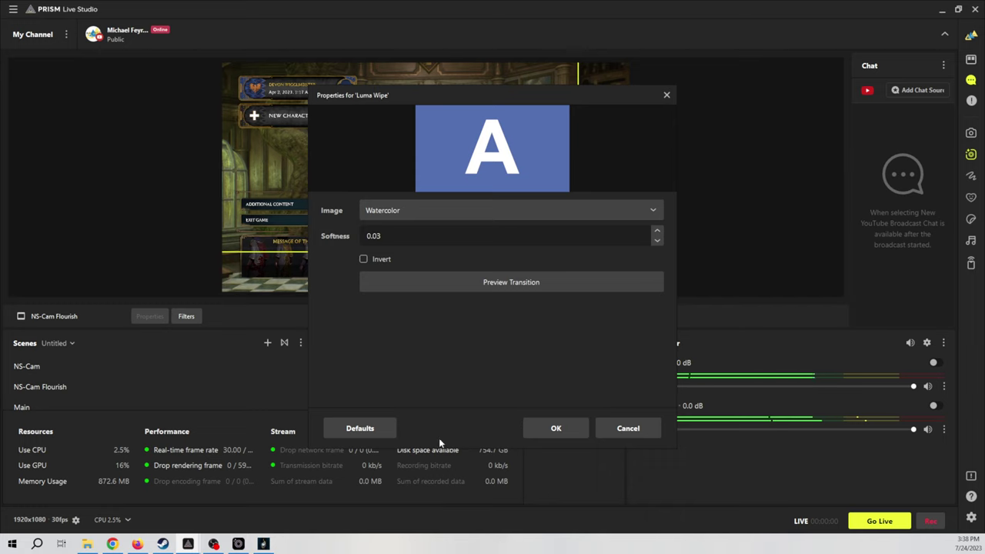
pyautogui.click(514, 287)
pyautogui.click(556, 428)
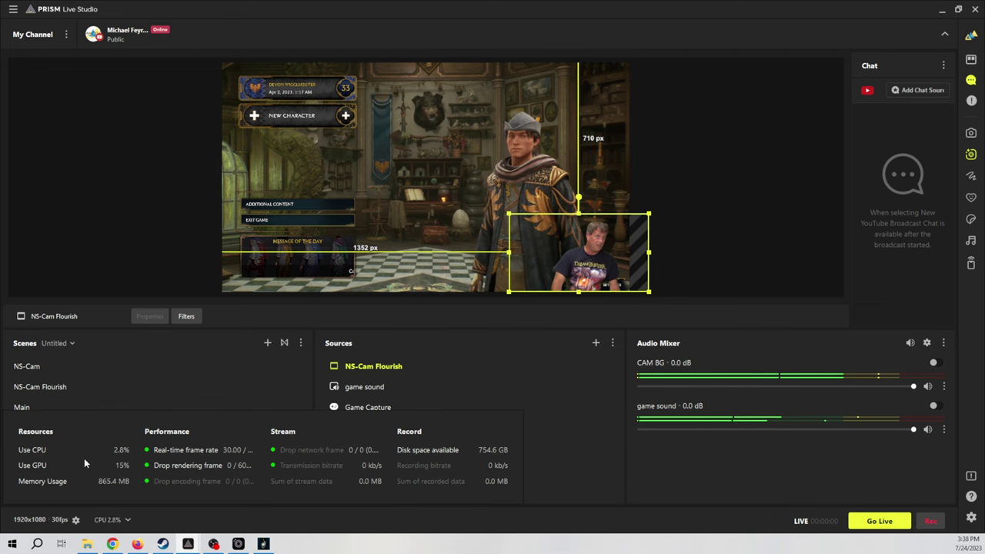
# Test the transition by switching to the Main scene, hide the performance statistics, and switch back to the Game scene
pyautogui.click(31, 407)
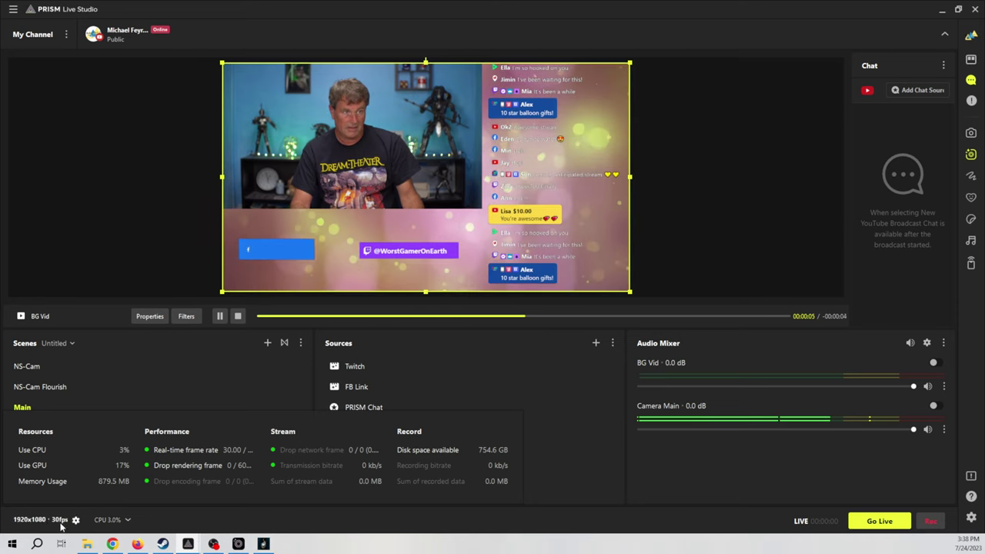
pyautogui.click(127, 520)
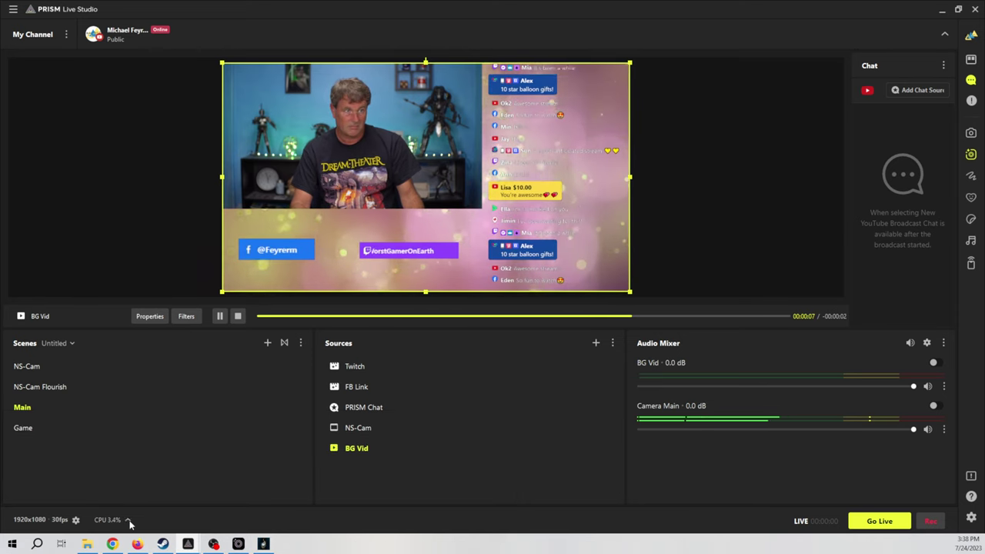
pyautogui.click(24, 428)
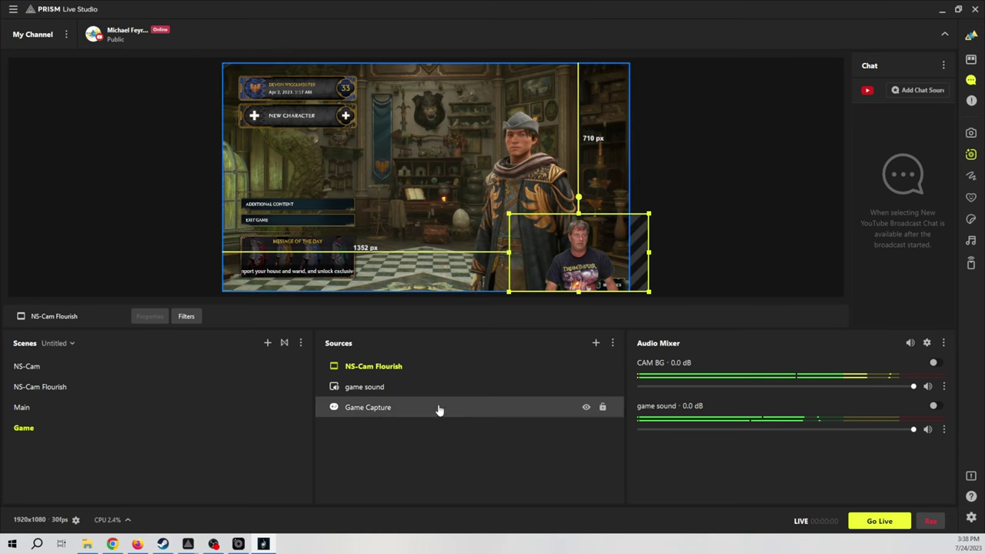
# Delete the Game Capture source from the Game scene
pyautogui.click(380, 413)
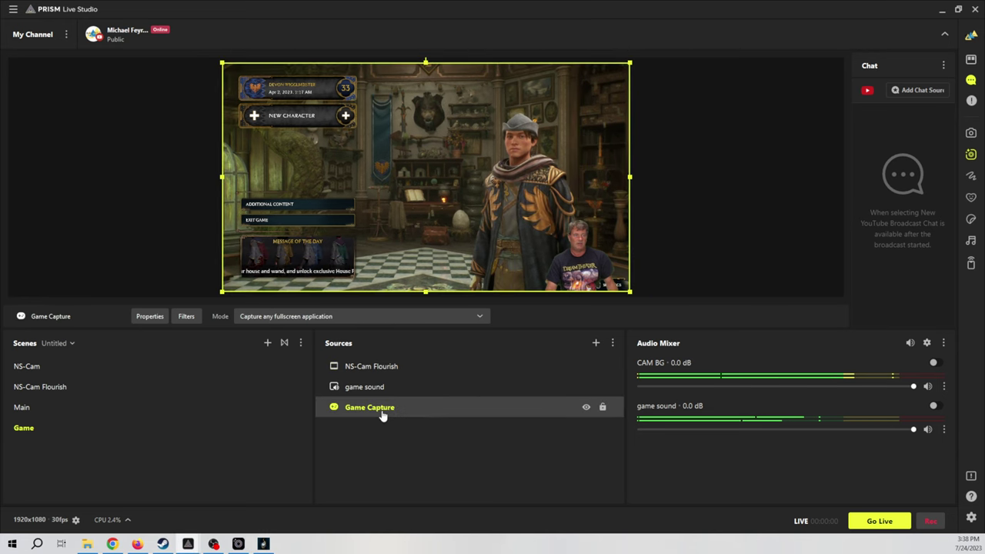
pyautogui.rightClick(381, 412)
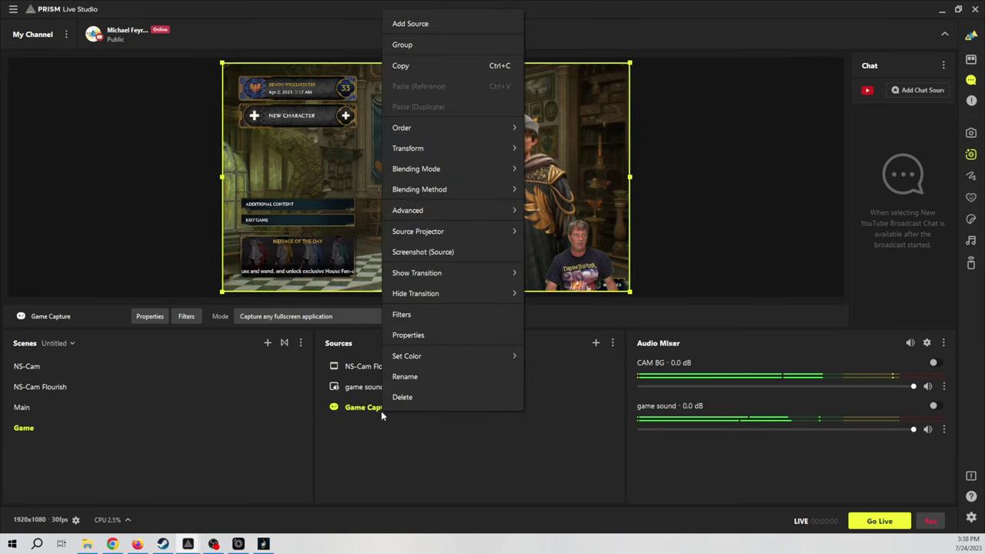
pyautogui.click(418, 397)
pyautogui.click(466, 299)
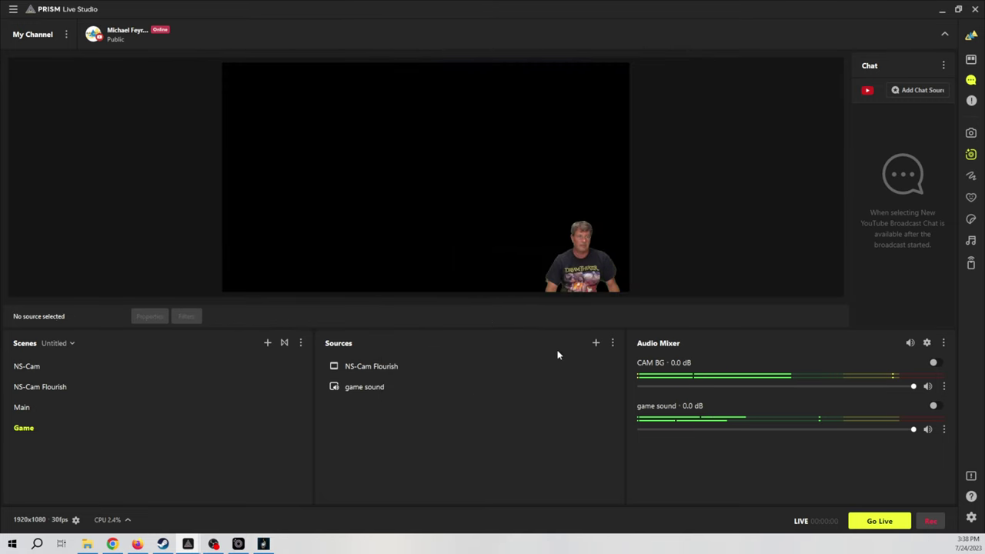
# Add a new Display Capture source named game to the Game scene
pyautogui.click(596, 343)
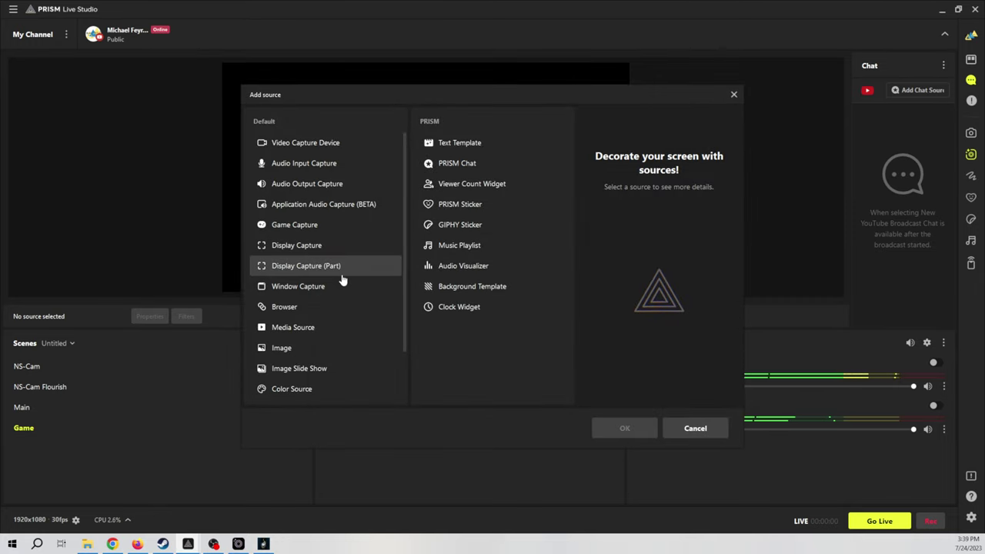
pyautogui.click(300, 248)
pyautogui.click(622, 429)
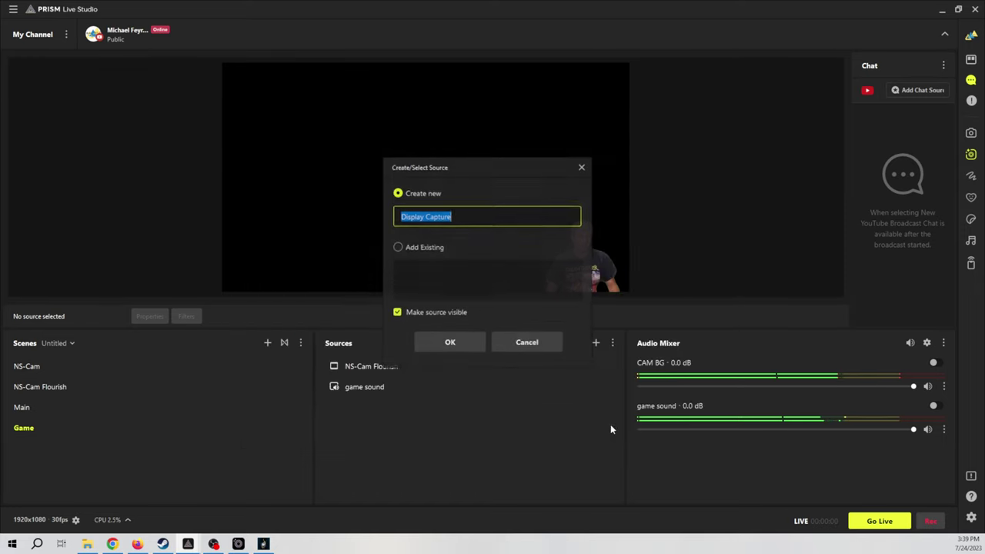
pyautogui.click(460, 348)
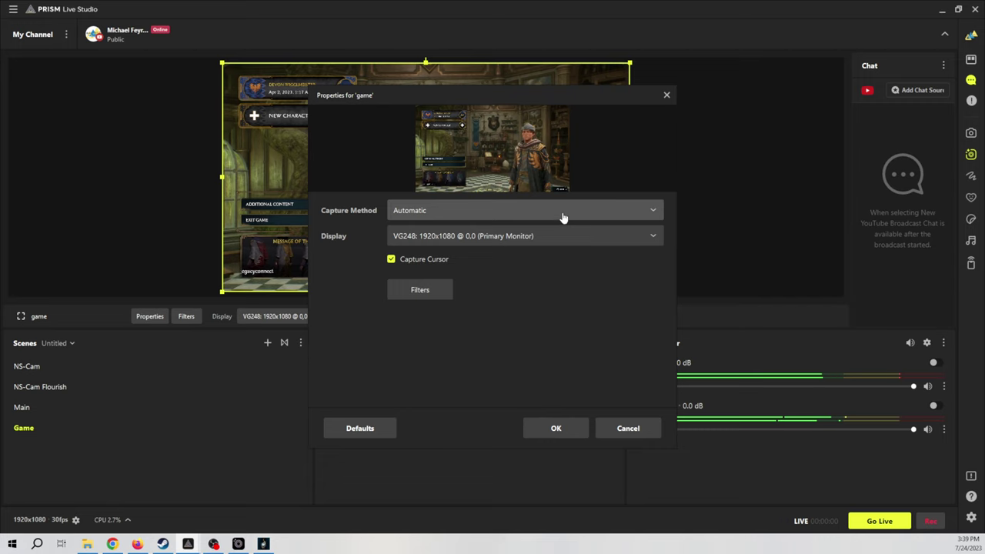
# Keep the Automatic capture method and the VG248 primary monitor for the game source, and order it below NS-Cam Flourish
pyautogui.click(562, 214)
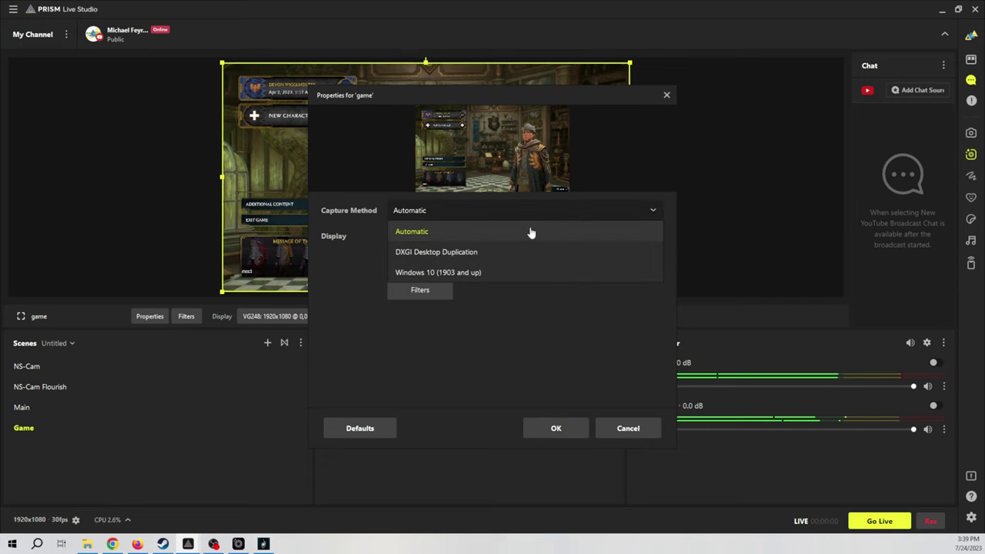
pyautogui.click(530, 232)
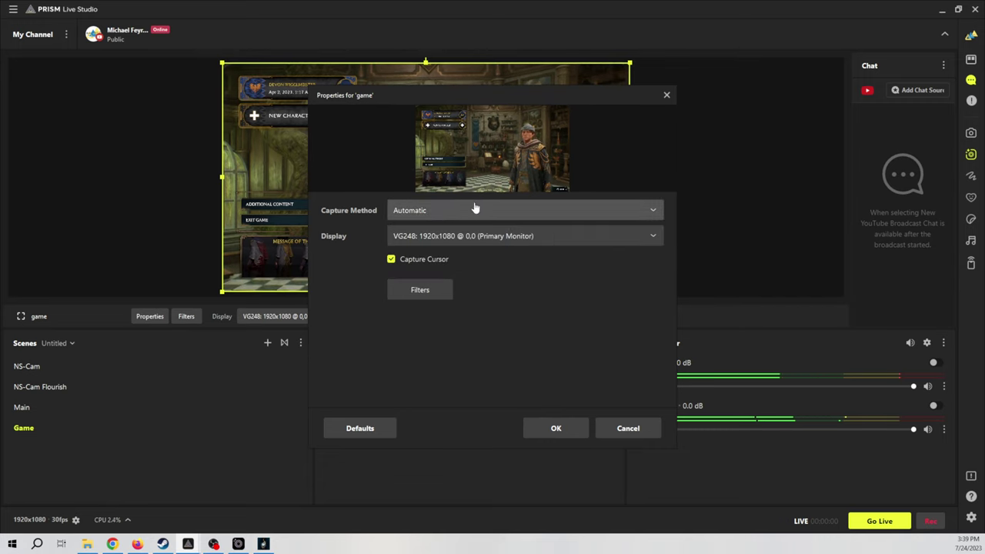
pyautogui.click(516, 239)
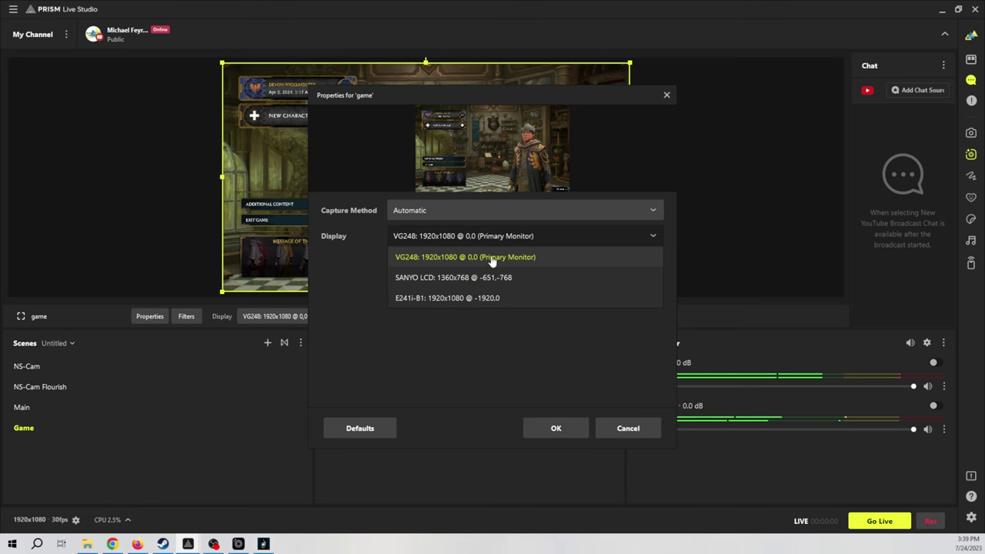
pyautogui.click(489, 349)
pyautogui.click(549, 426)
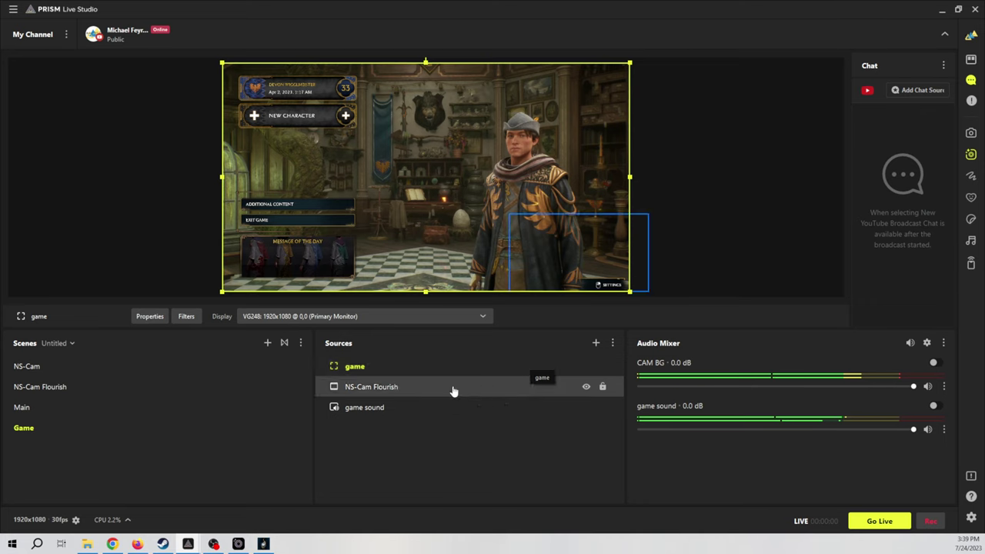
pyautogui.moveTo(442, 375); pyautogui.dragTo(440, 402)
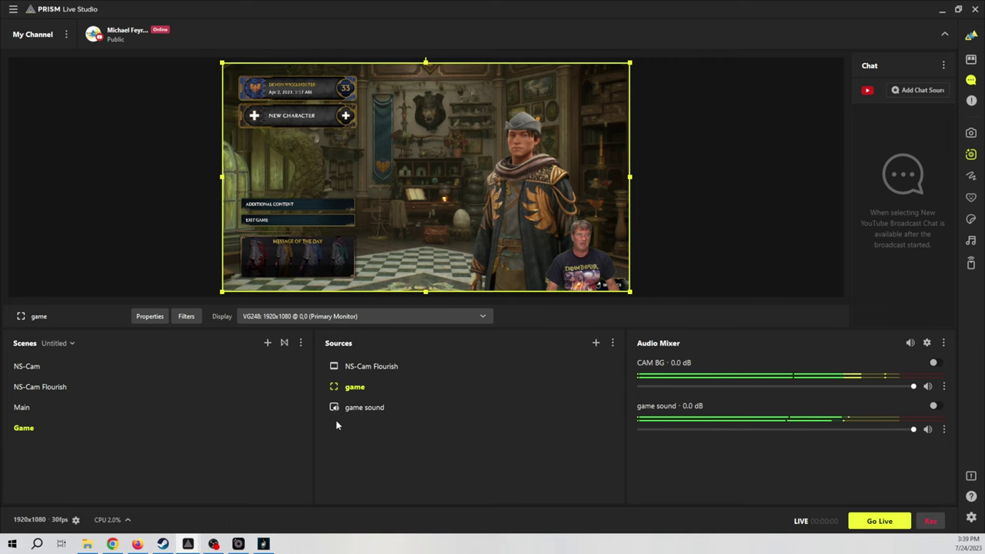
# Delete the game sound source from the Game scene
pyautogui.click(397, 415)
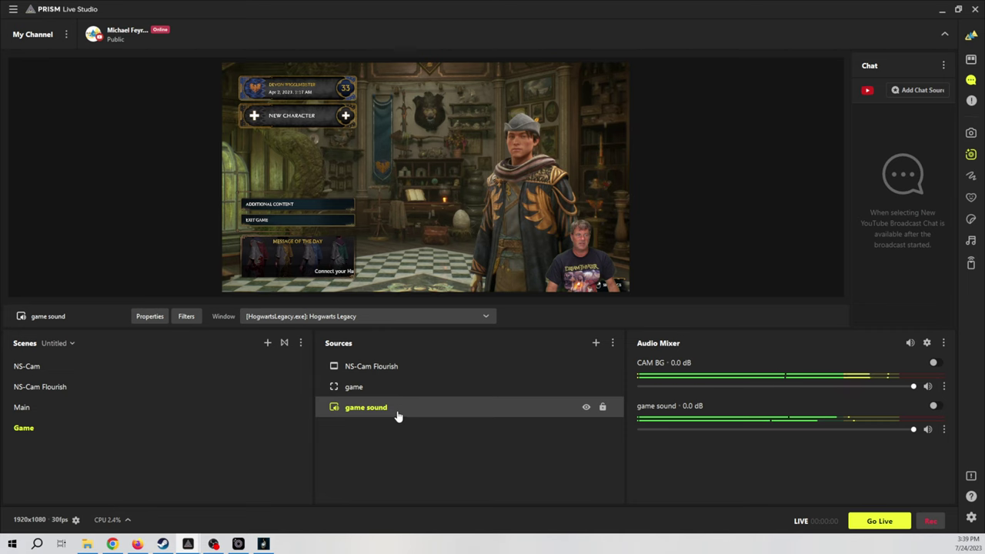
pyautogui.rightClick(397, 416)
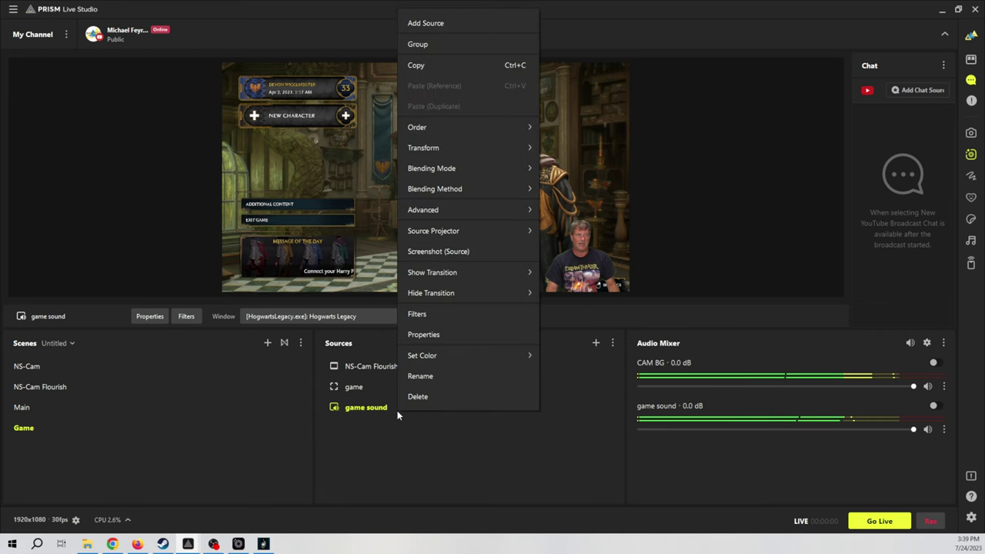
pyautogui.click(453, 396)
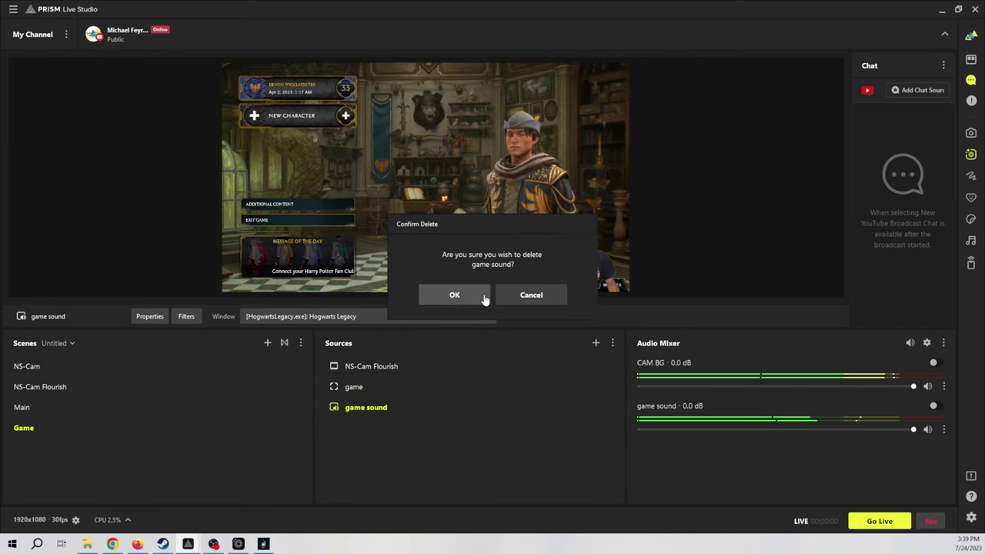
pyautogui.click(483, 296)
# Add an Audio Output Capture source to the Game scene with Headset Earphone (Zone Wireless Plus) as its device
pyautogui.rightClick(415, 434)
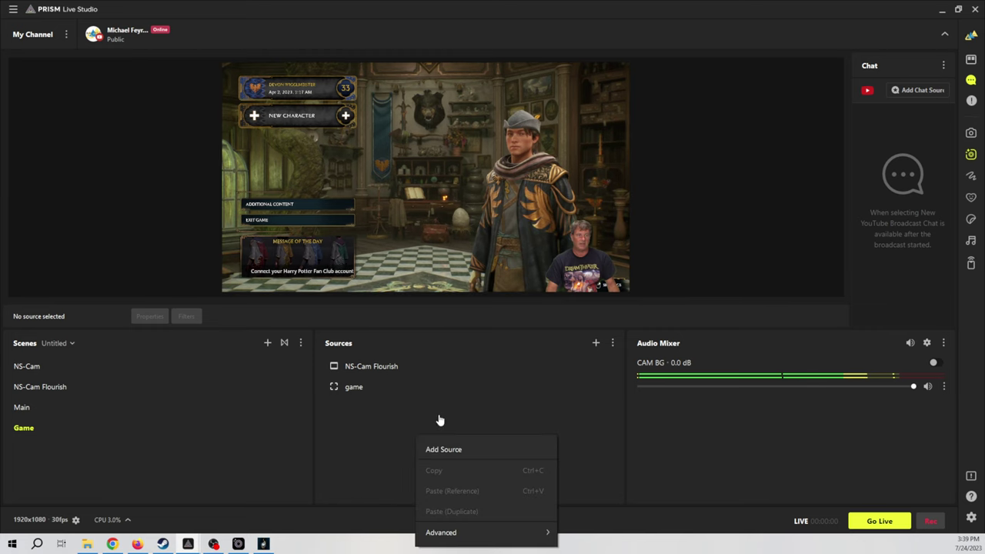
pyautogui.click(485, 406)
pyautogui.click(595, 343)
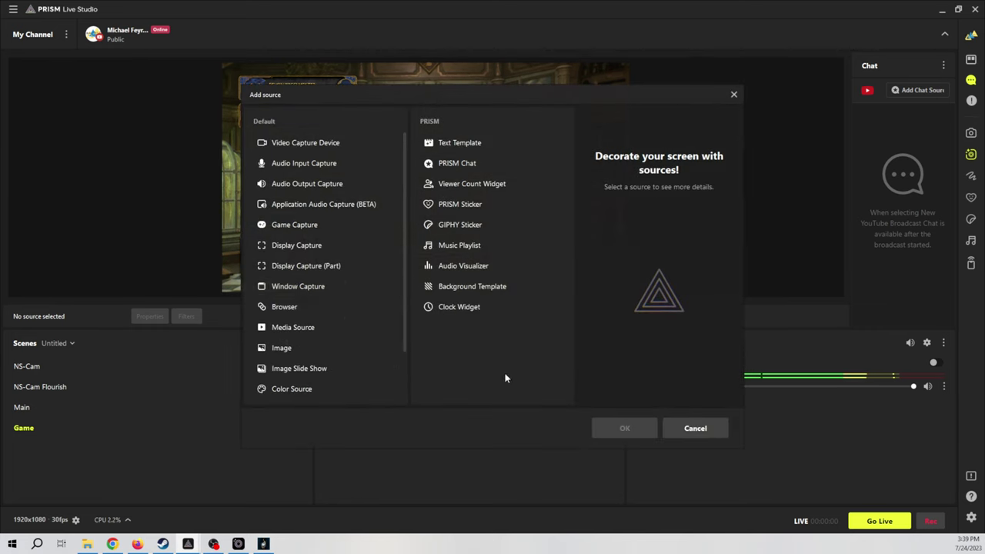
pyautogui.click(301, 185)
pyautogui.click(625, 431)
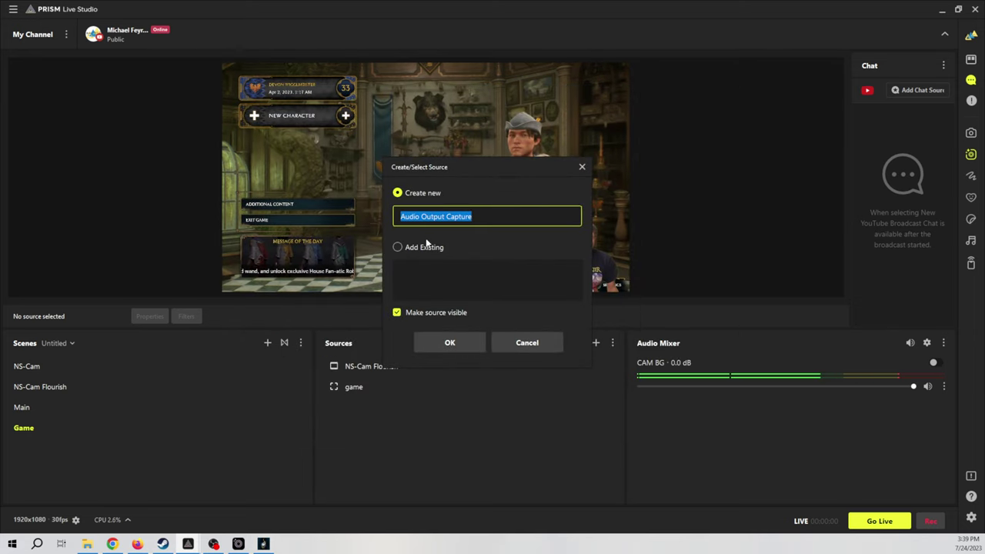
pyautogui.click(449, 342)
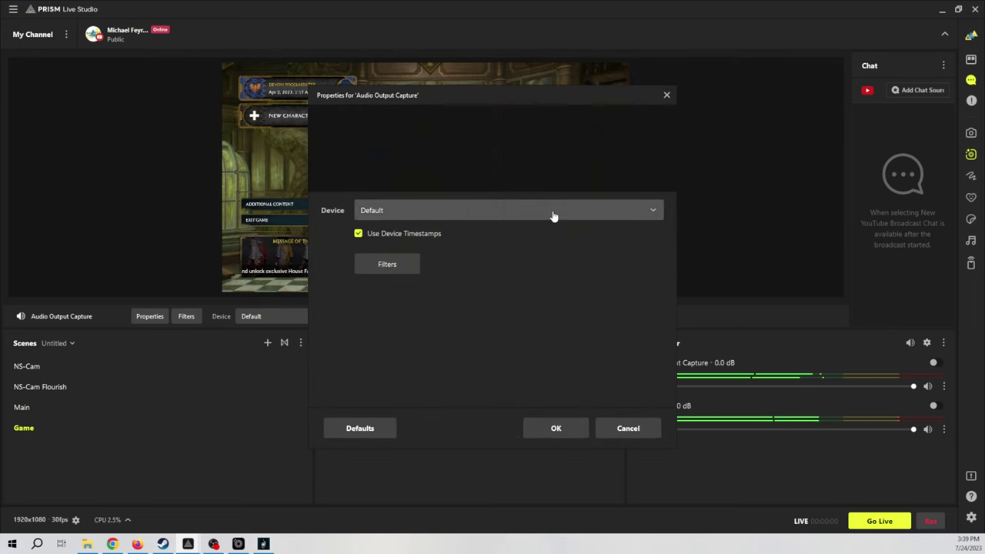
pyautogui.click(553, 214)
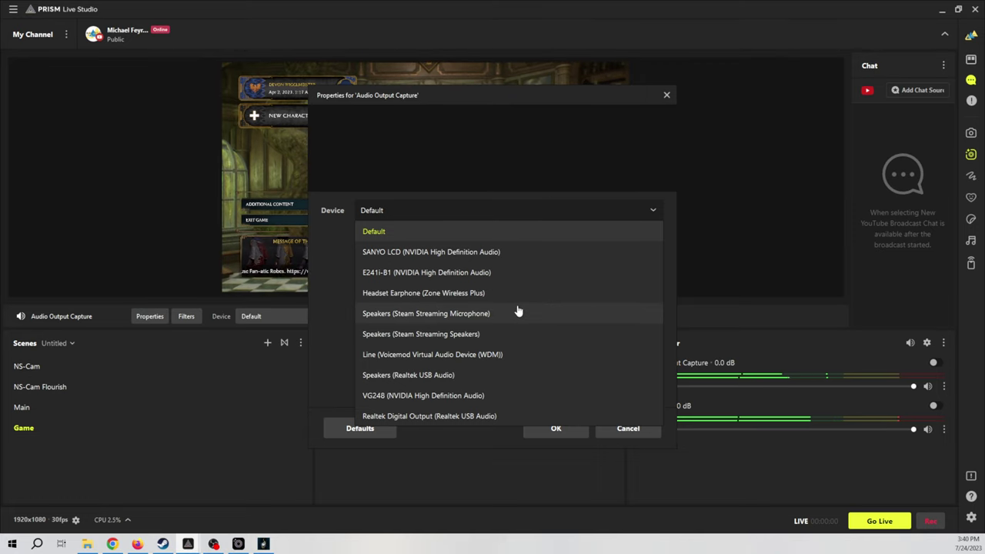
pyautogui.click(452, 293)
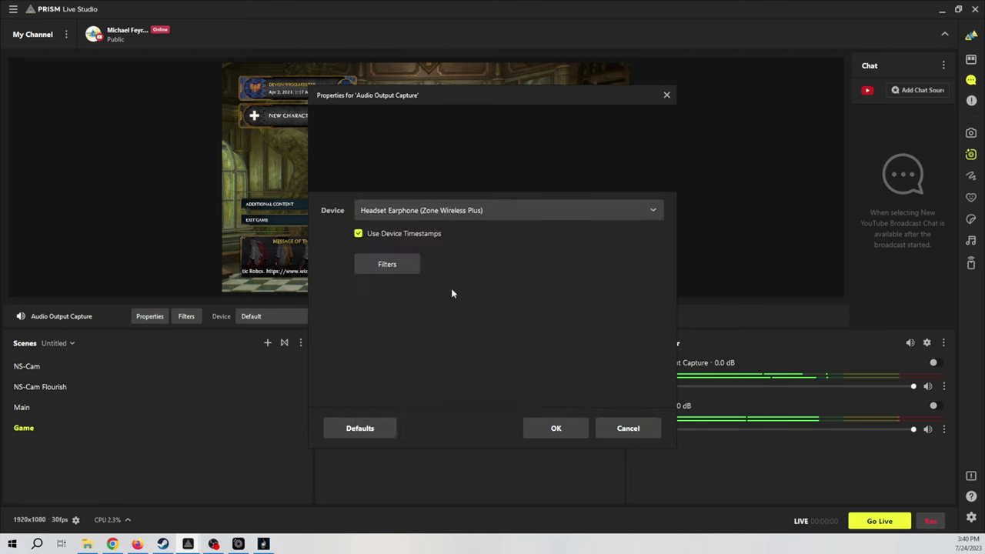
pyautogui.click(560, 429)
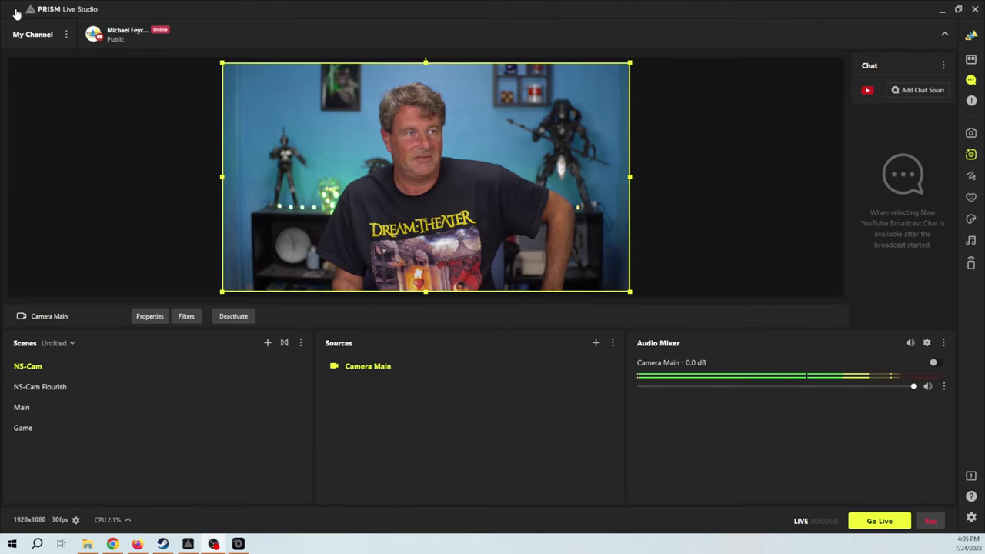
# Import the scene collection file Live_stream.json from the Prism Test folder
pyautogui.click(14, 10)
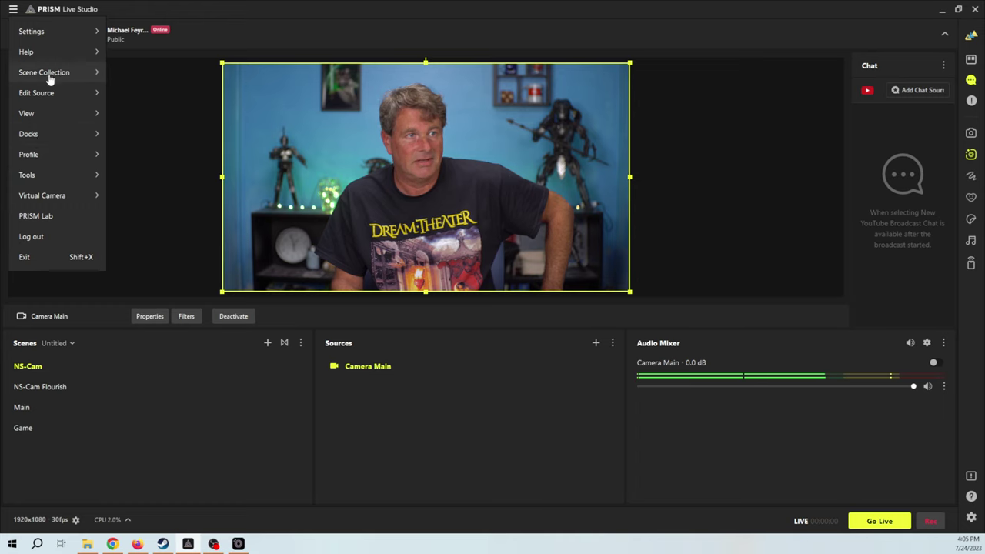
pyautogui.moveTo(53, 76)
pyautogui.click(145, 113)
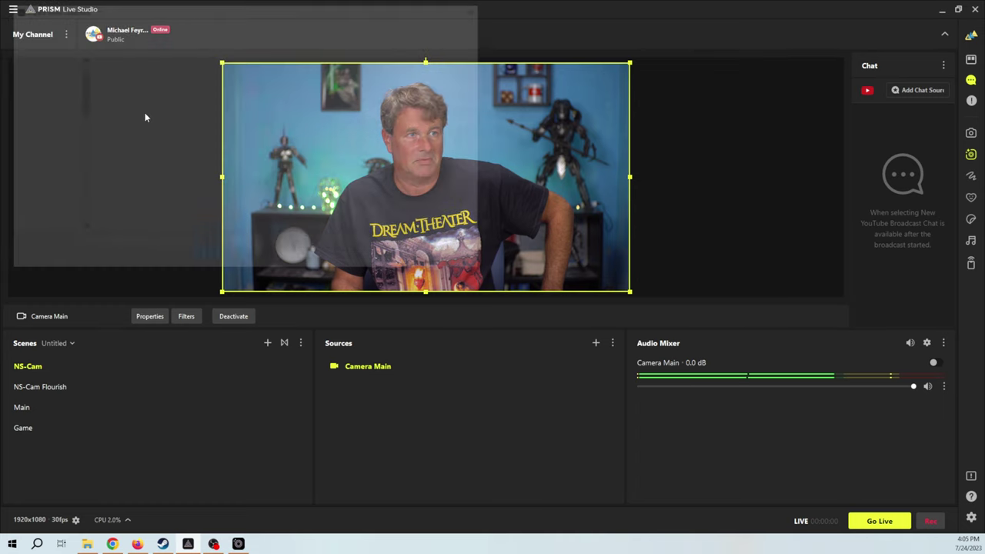
pyautogui.click(13, 223)
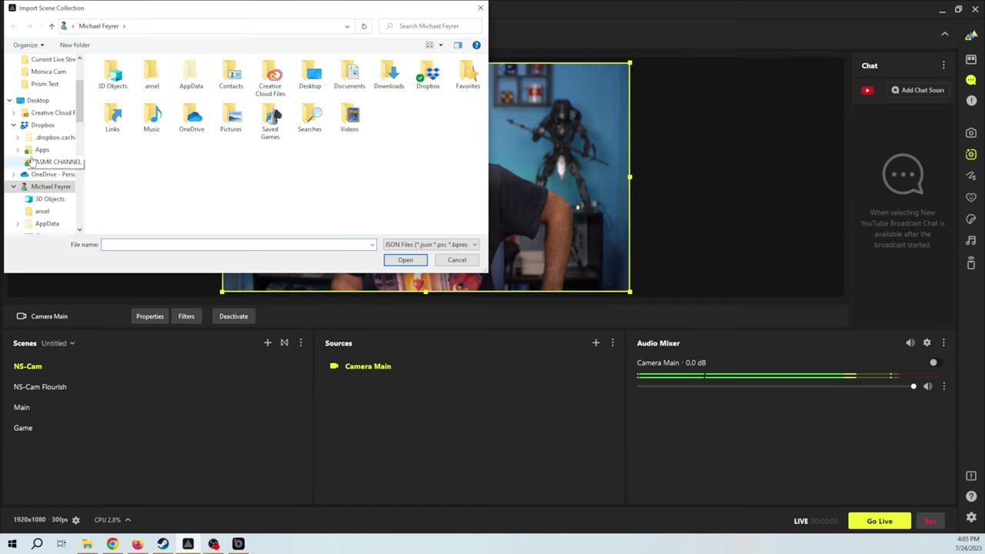
pyautogui.scroll(-3, 39, 175)
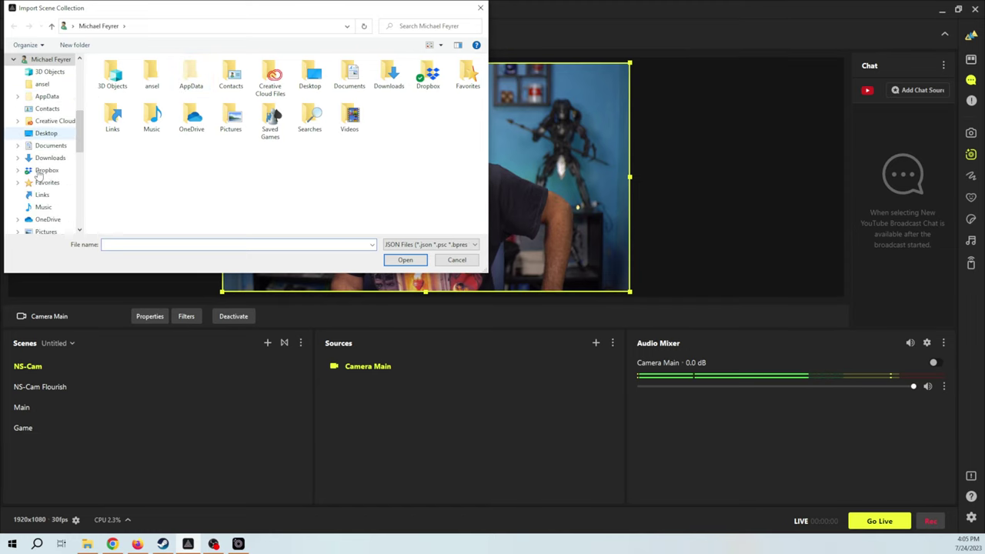
pyautogui.scroll(-5, 38, 175)
pyautogui.click(54, 158)
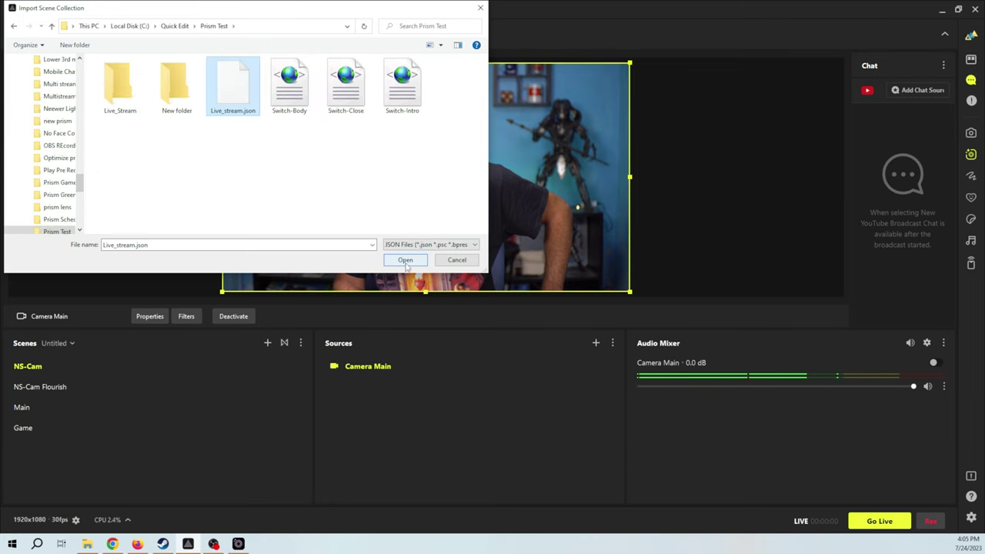
pyautogui.click(405, 261)
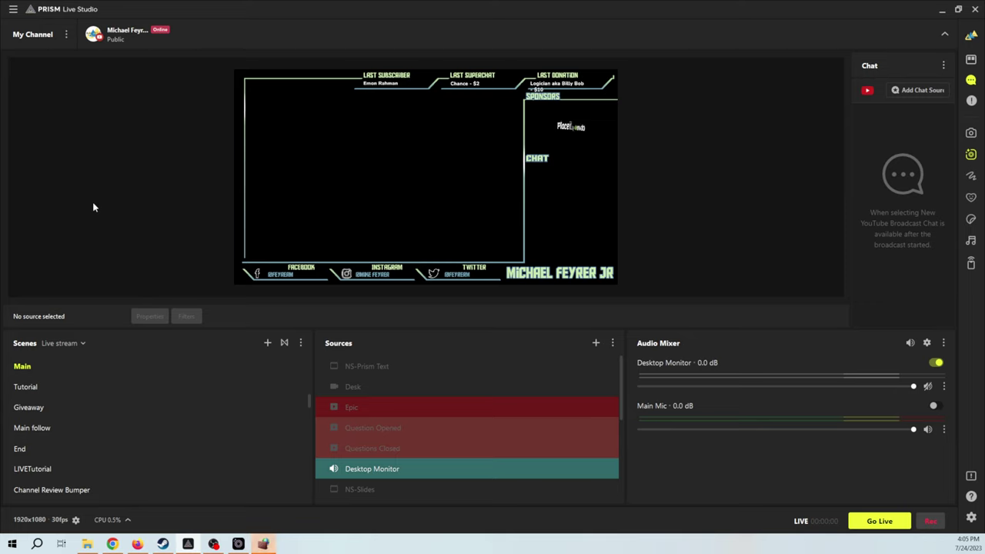
# Check the profile options for creating, exporting and importing a profile without changing the profile
pyautogui.click(12, 13)
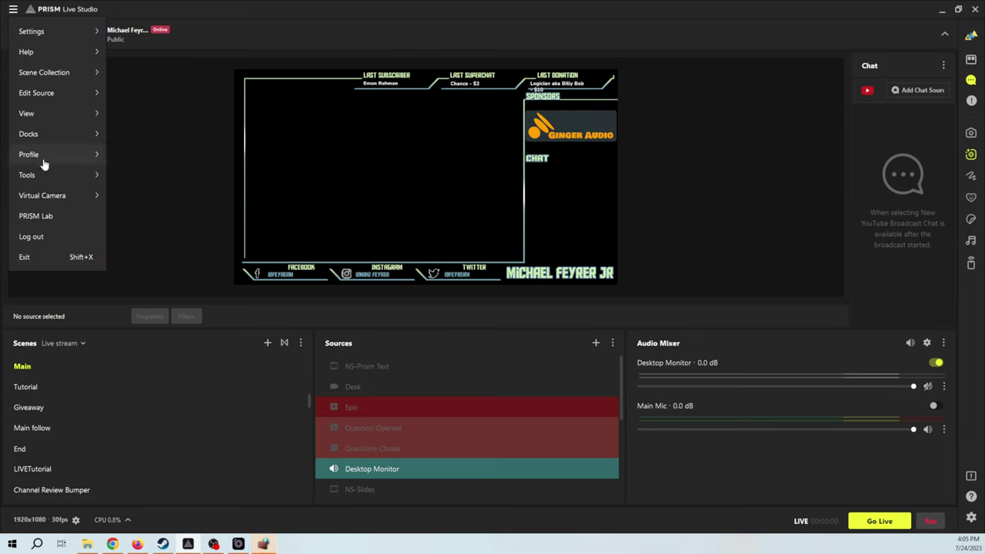
pyautogui.moveTo(43, 164)
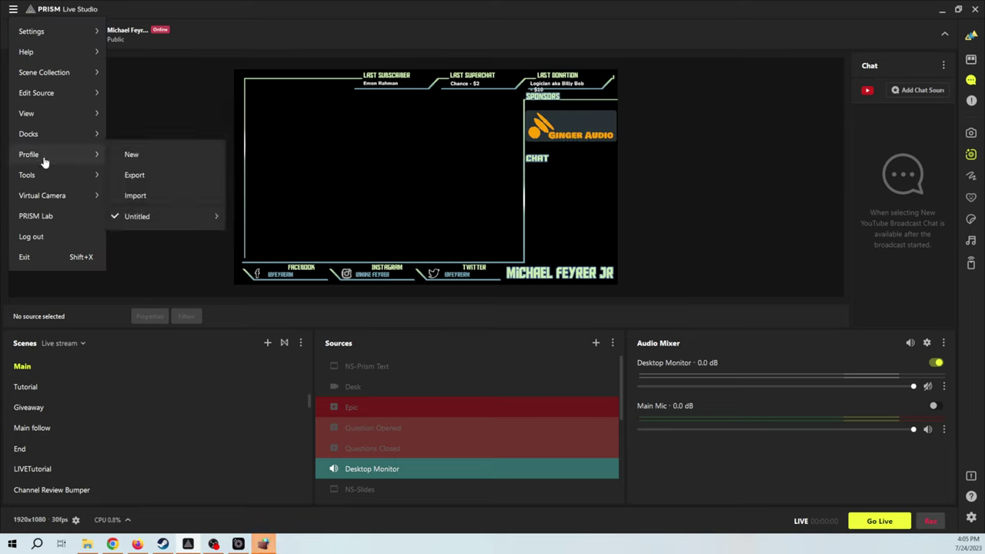
pyautogui.click(159, 194)
pyautogui.press('Escape')
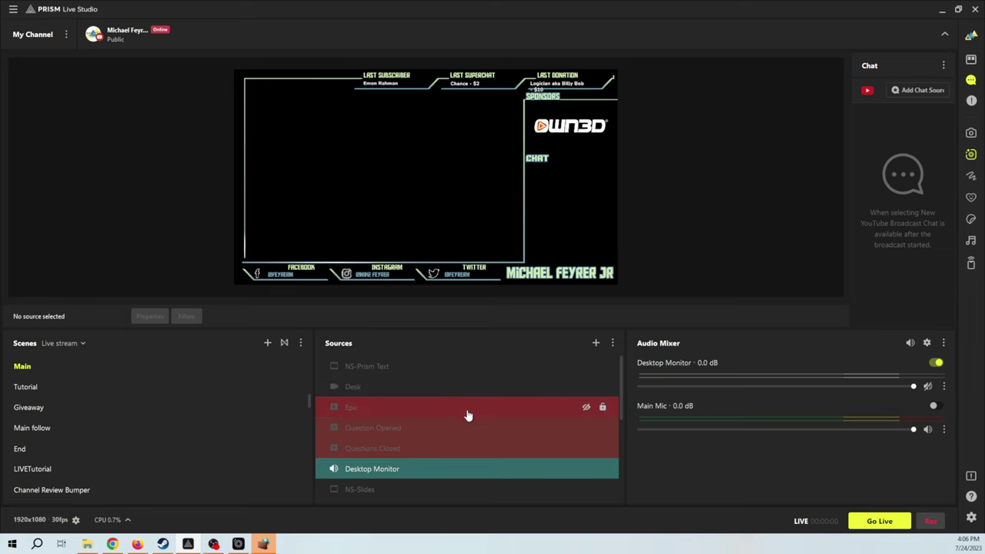
# Preview the Epic, Question Opened and Questions Closed sources in the Main scene by showing and hiding each one
pyautogui.click(585, 408)
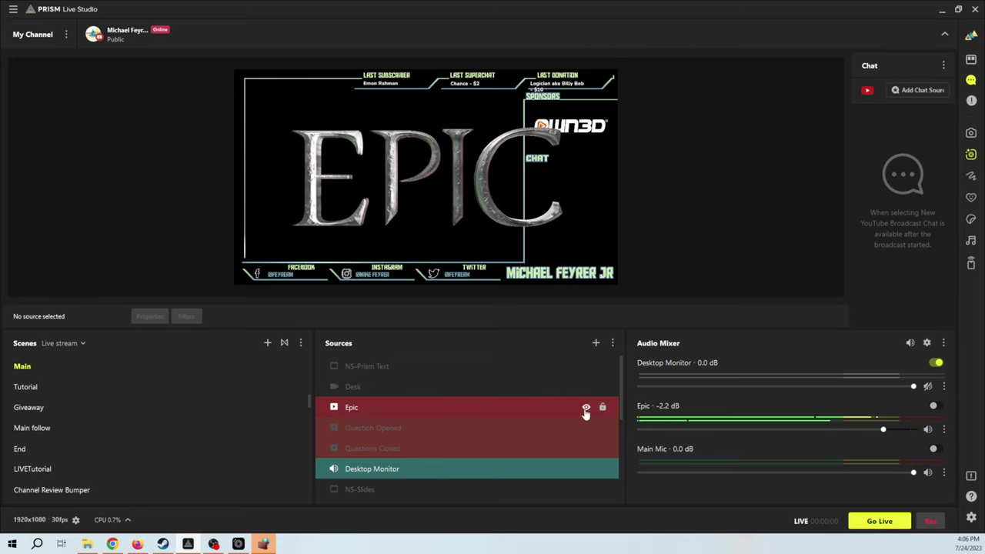
pyautogui.click(586, 408)
pyautogui.click(586, 428)
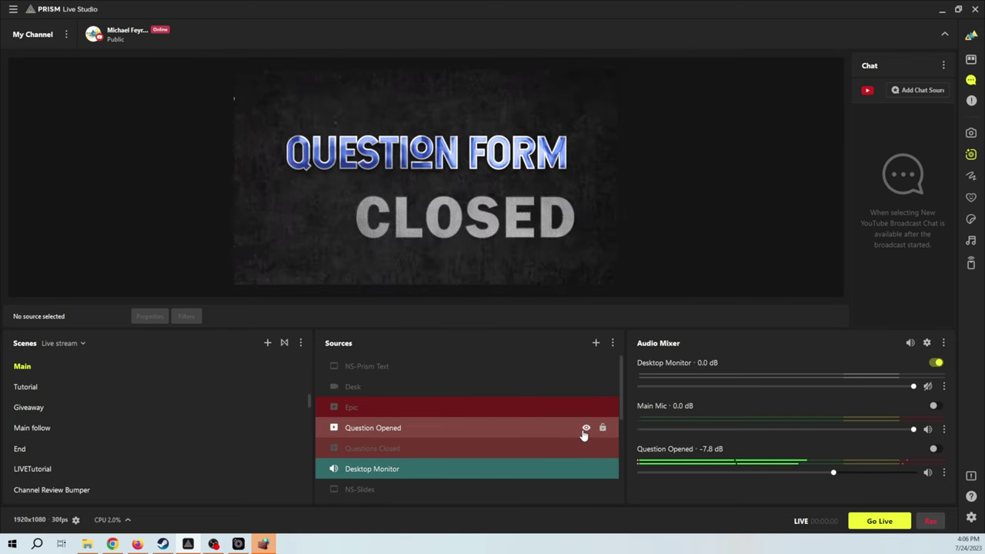
pyautogui.click(586, 428)
pyautogui.click(585, 447)
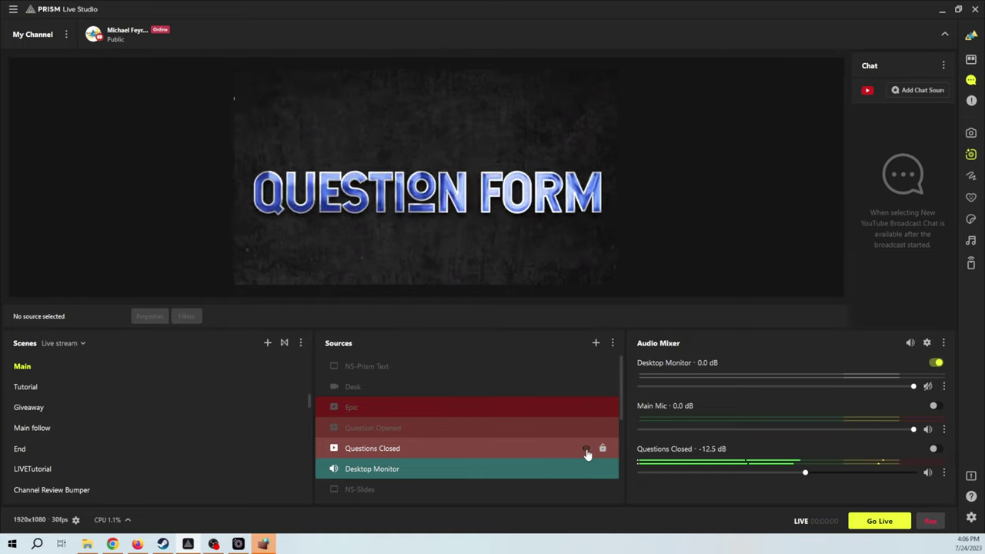
pyautogui.click(586, 448)
# Dock the Scenes list as a tall column beside the preview and look through the imported scenes
pyautogui.moveTo(201, 347); pyautogui.dragTo(10, 213)
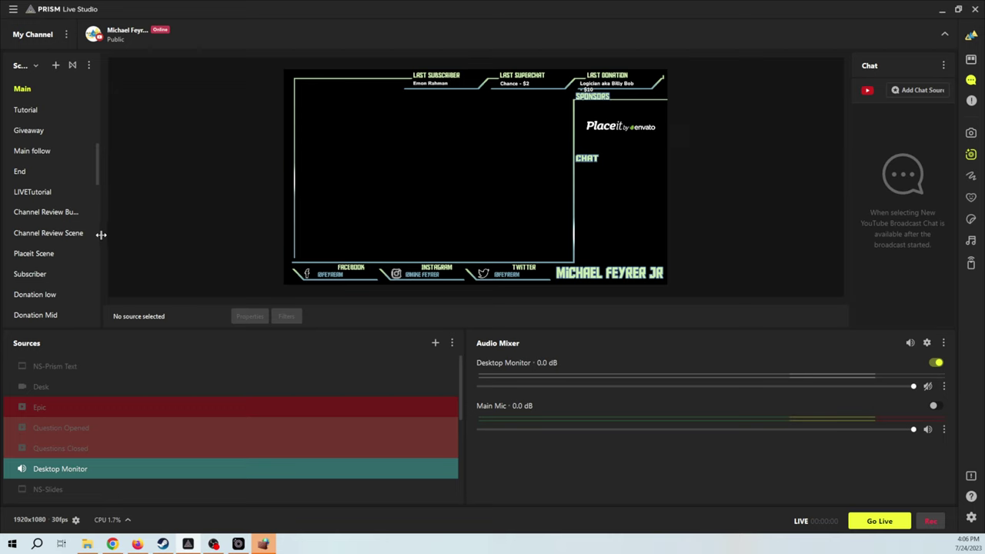
pyautogui.scroll(5, 60, 222)
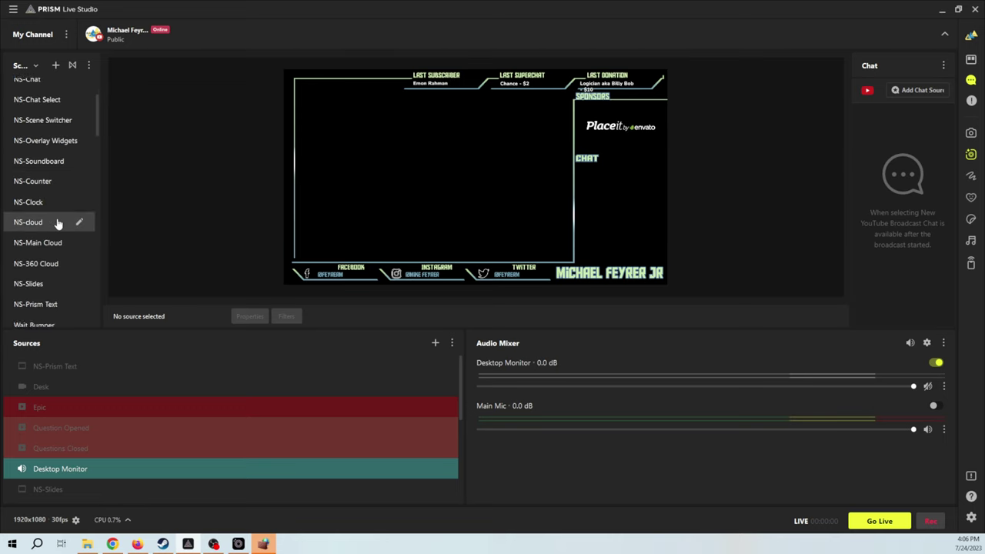
pyautogui.scroll(-2, 58, 223)
pyautogui.scroll(-3, 57, 223)
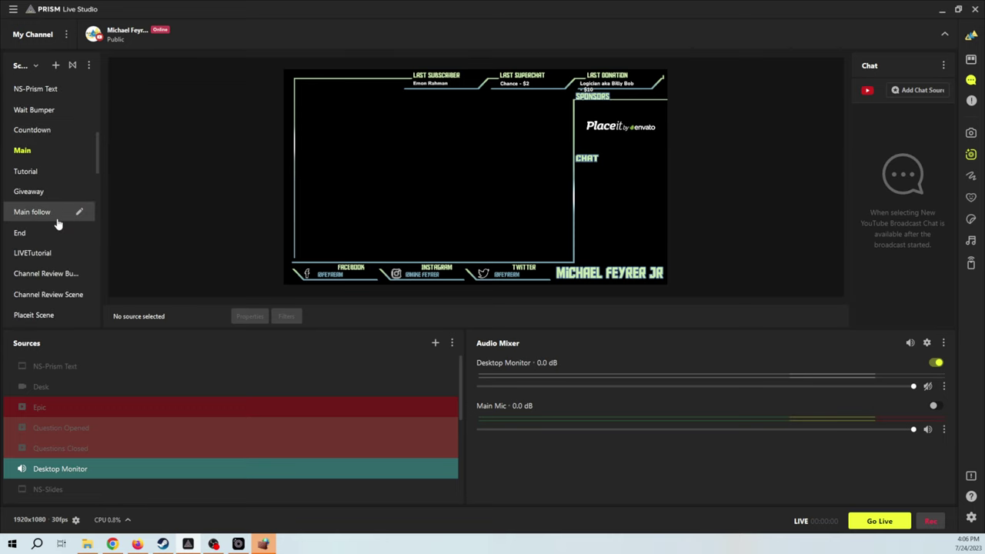
pyautogui.scroll(8, 57, 223)
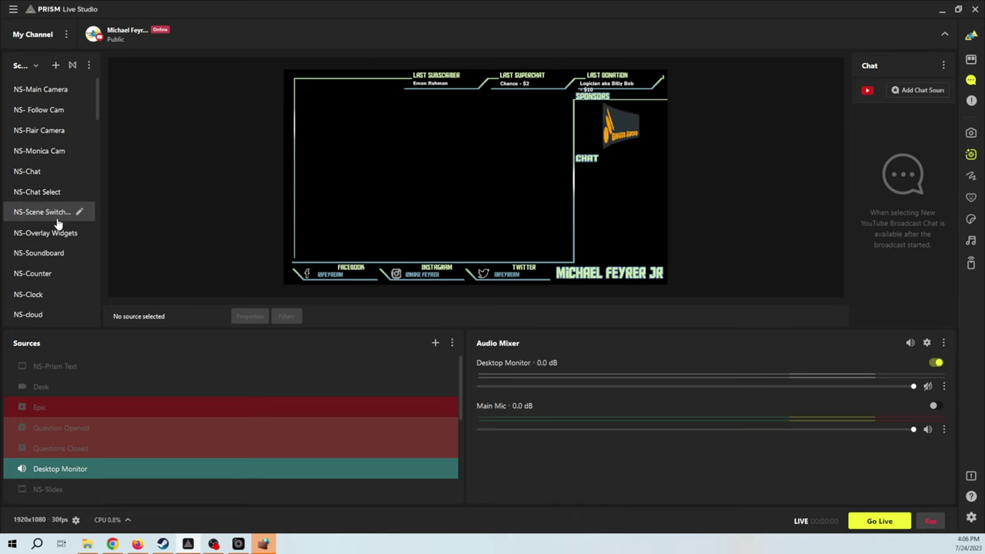
pyautogui.scroll(-5, 61, 208)
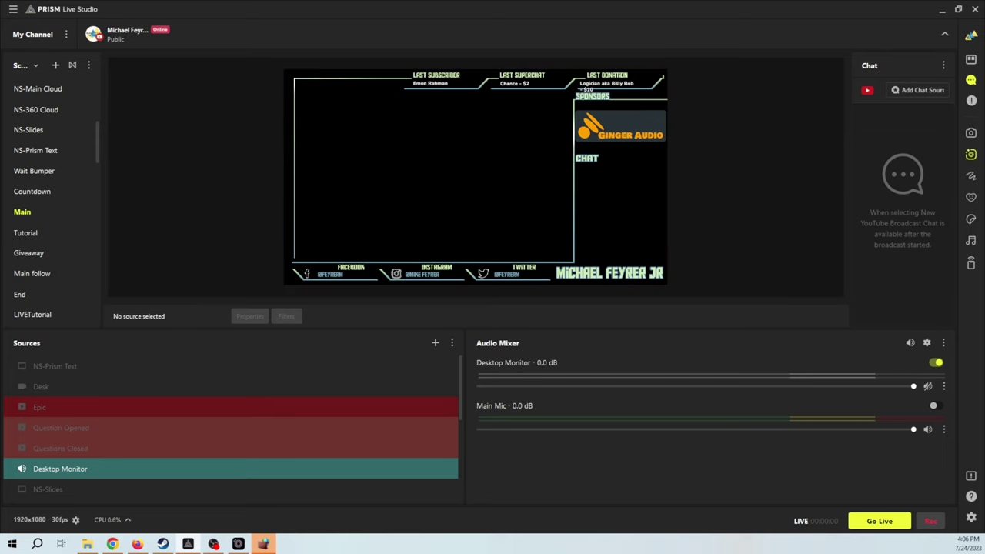
# Set the Snap source's device in the NS-Main Camera scene to Cam Link Pro HDMI-1 / Multiview
pyautogui.rightClick(105, 374)
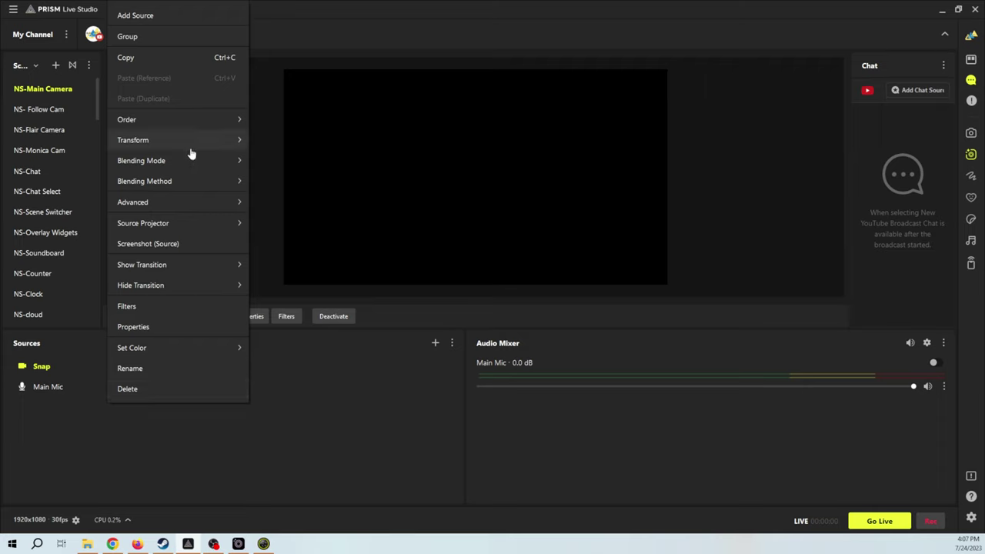
pyautogui.click(172, 329)
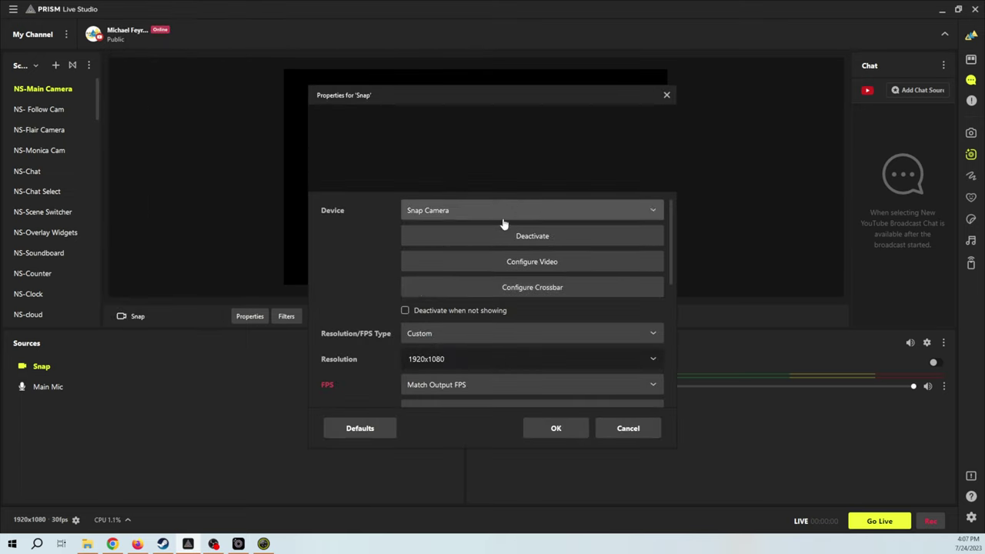
pyautogui.click(501, 211)
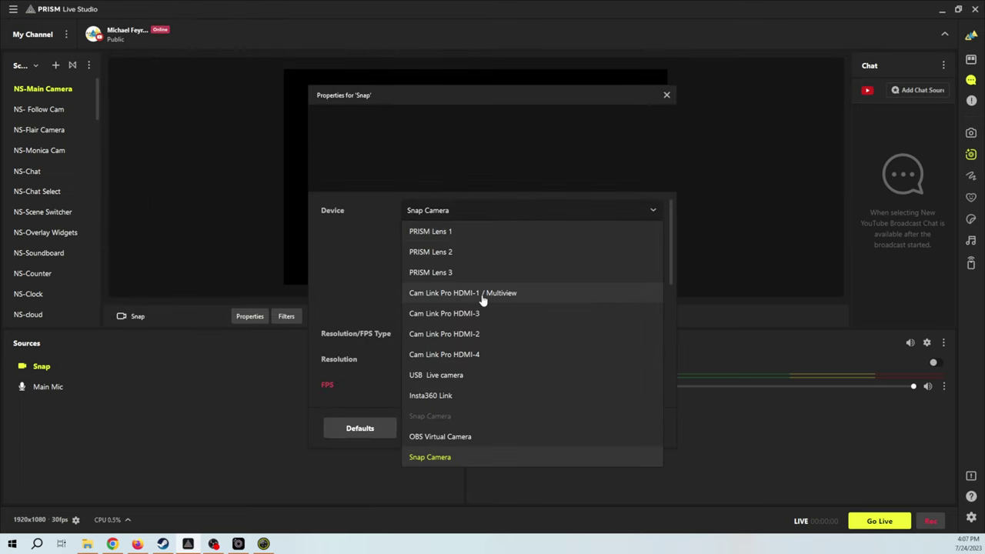
pyautogui.press('Escape')
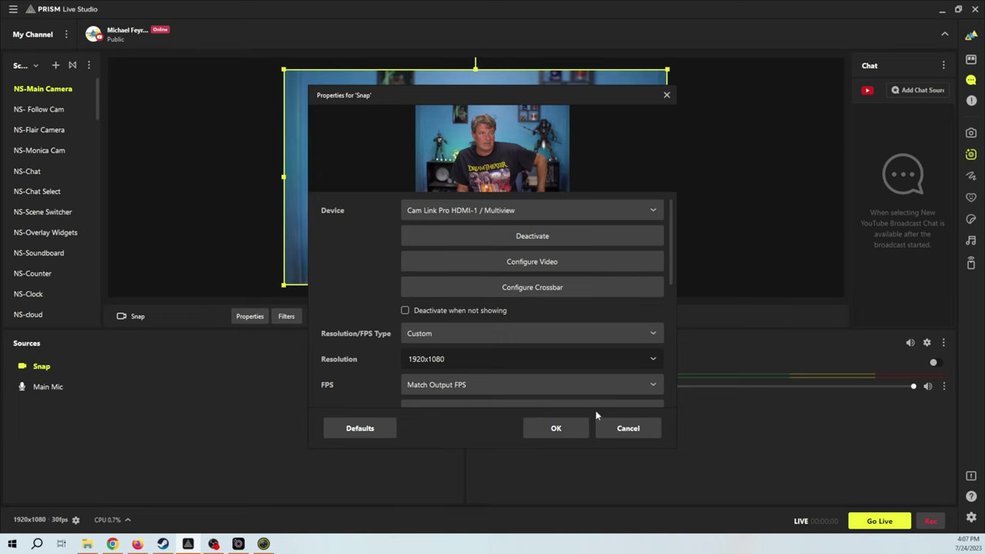
pyautogui.click(552, 427)
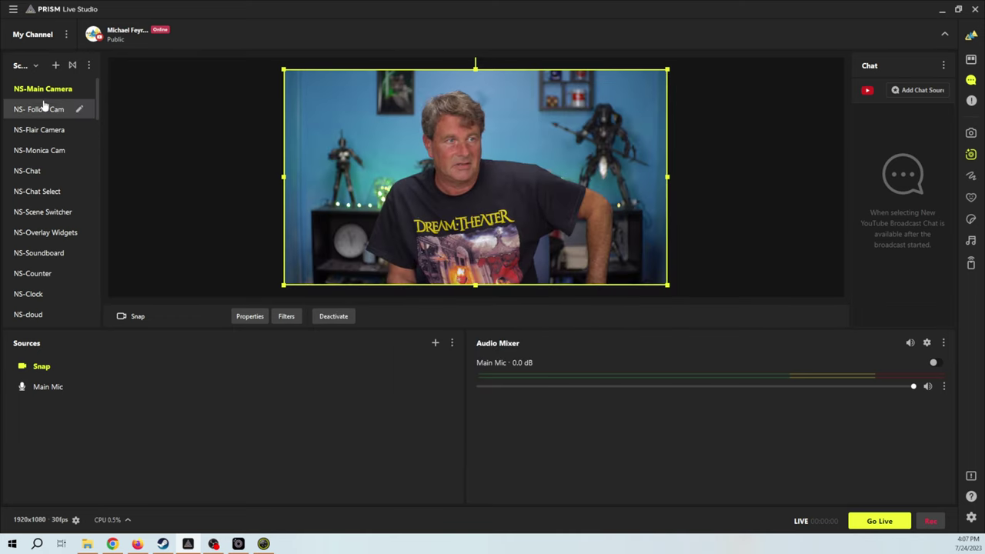
# Examine the filters of the Cloud cam source in the NS-Main Cloud scene
pyautogui.scroll(-2, 49, 192)
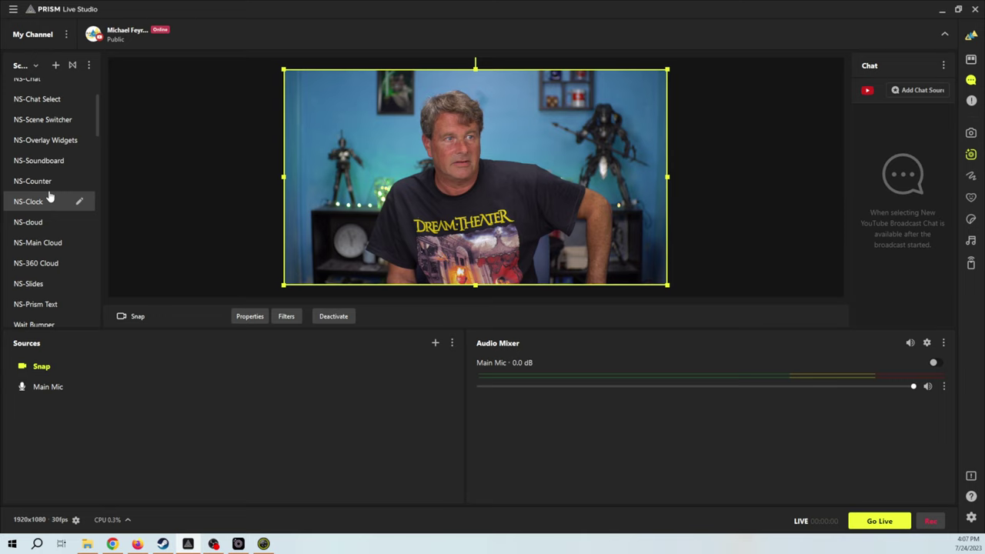
pyautogui.scroll(-1, 50, 197)
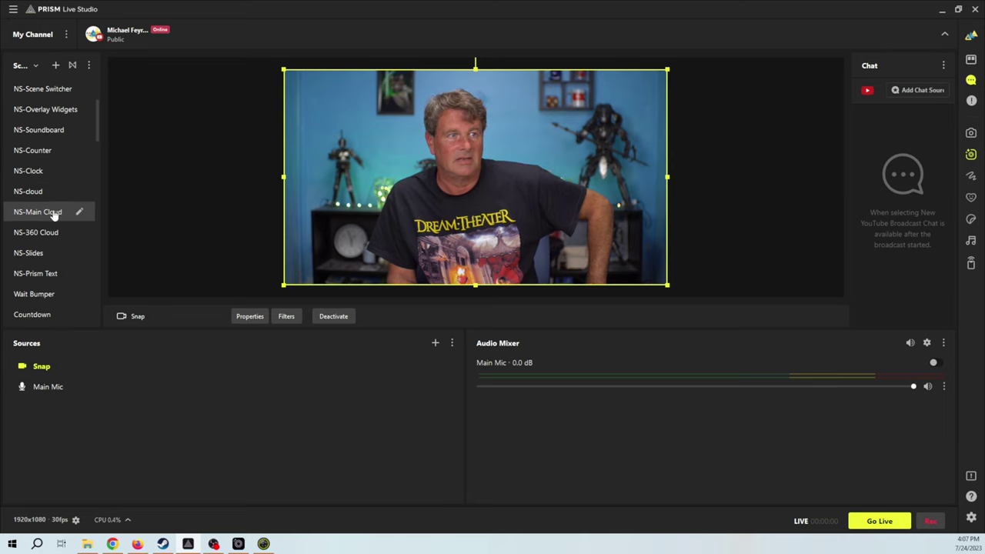
pyautogui.scroll(-3, 51, 208)
pyautogui.scroll(-1, 54, 218)
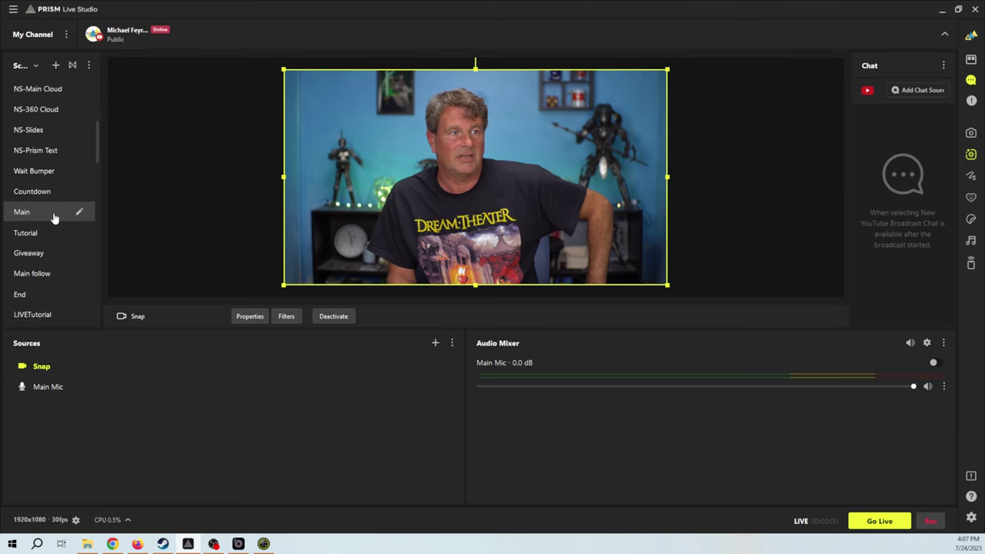
pyautogui.click(23, 216)
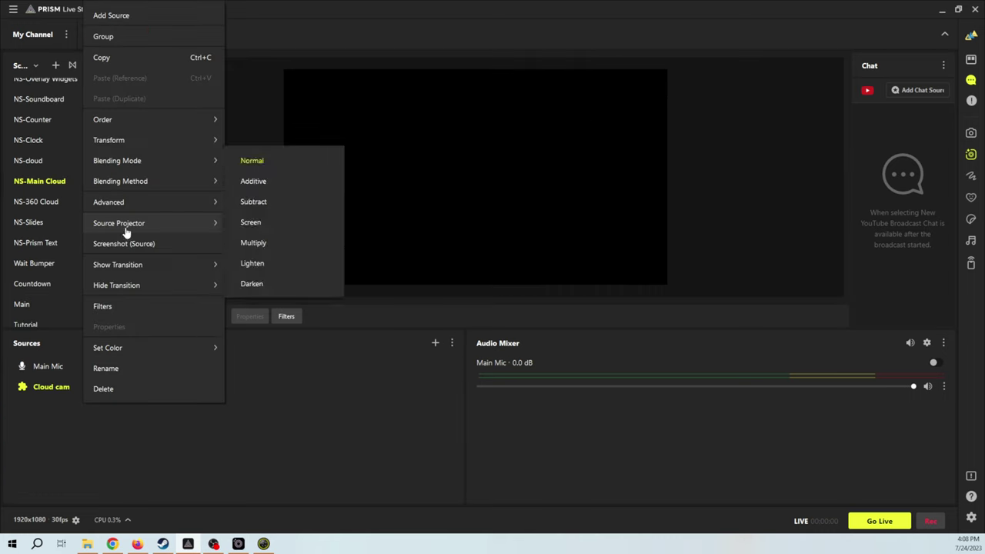
pyautogui.click(123, 307)
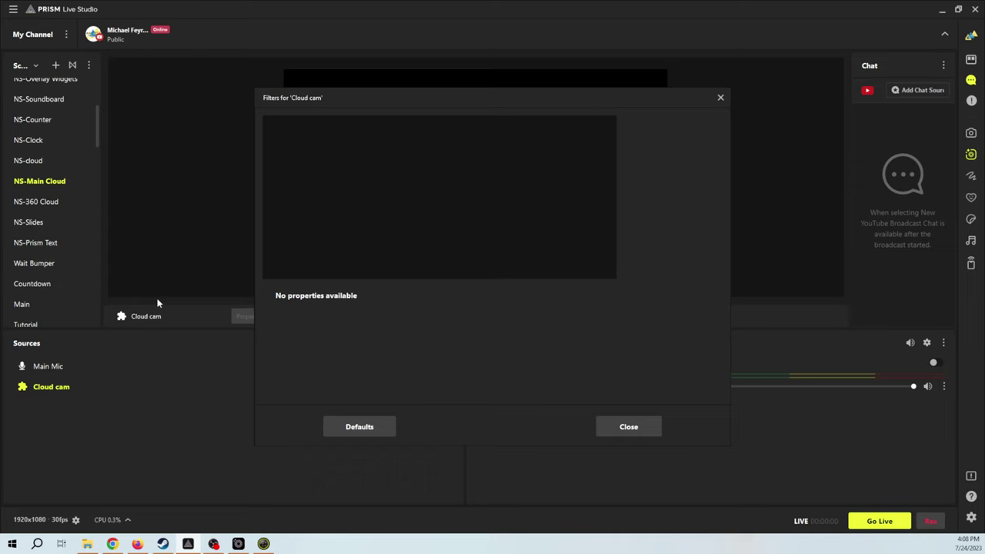
pyautogui.click(629, 427)
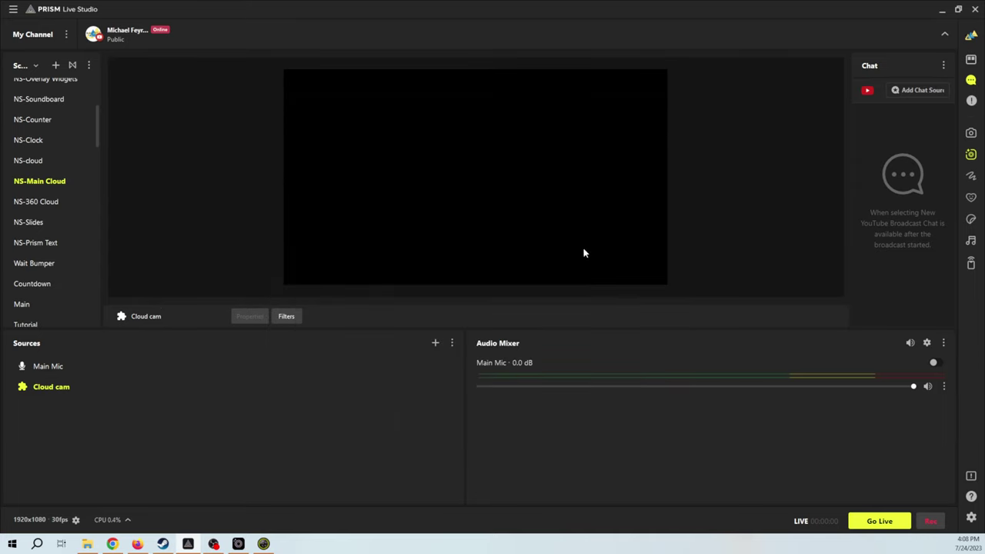
# Review the imported scenes one by one, from NS-Main Camera through NS-Overlay Widgets, to check their sources
pyautogui.scroll(4, 61, 273)
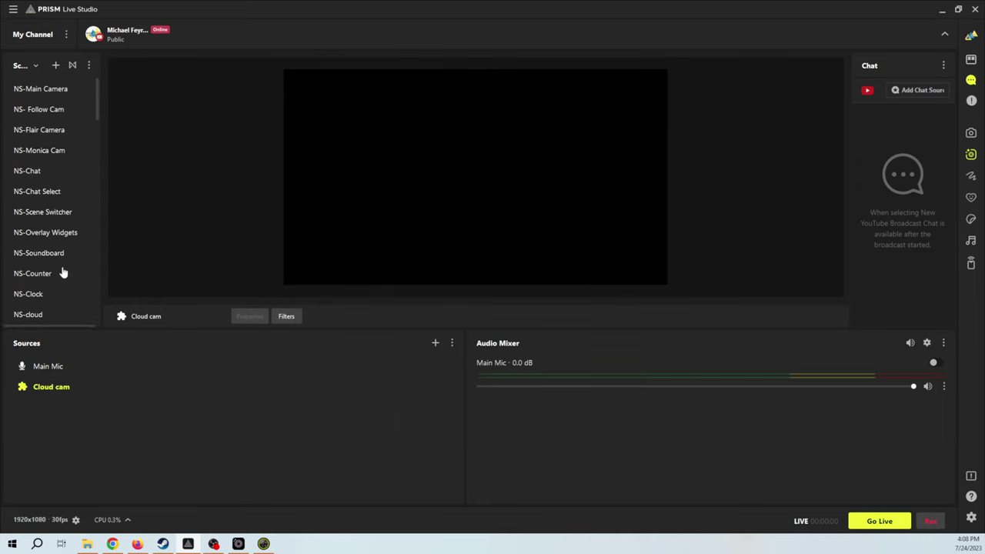
pyautogui.click(44, 91)
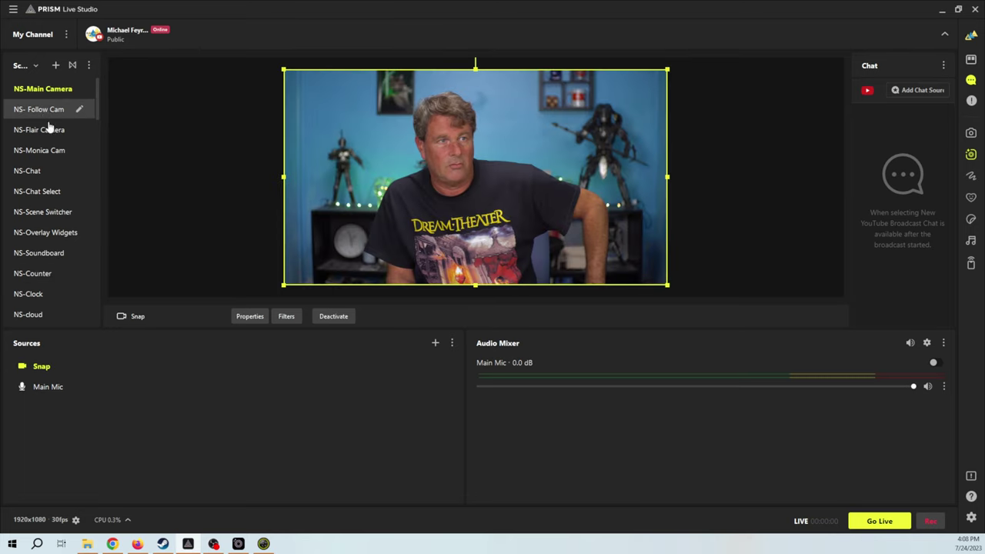
pyautogui.click(44, 112)
pyautogui.click(38, 131)
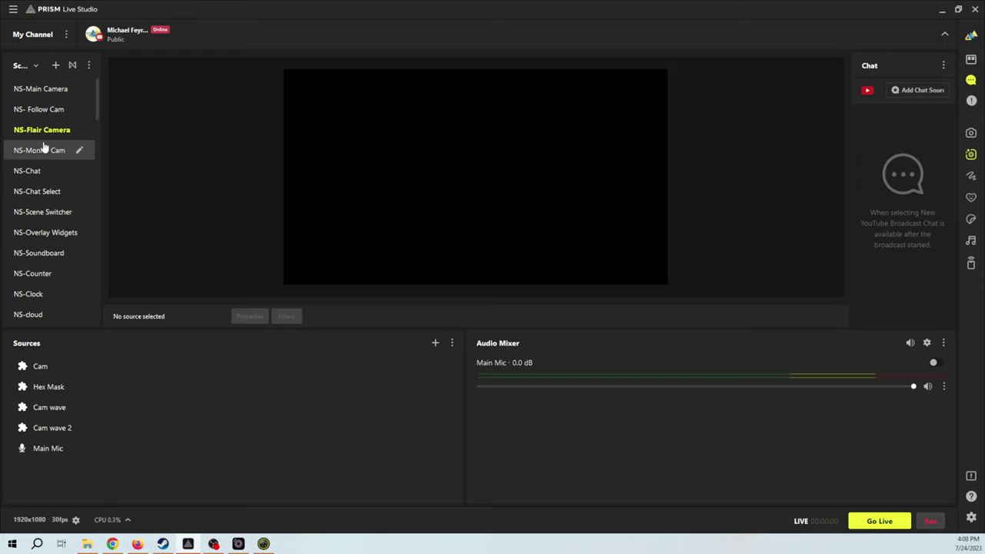
pyautogui.click(43, 148)
pyautogui.click(30, 173)
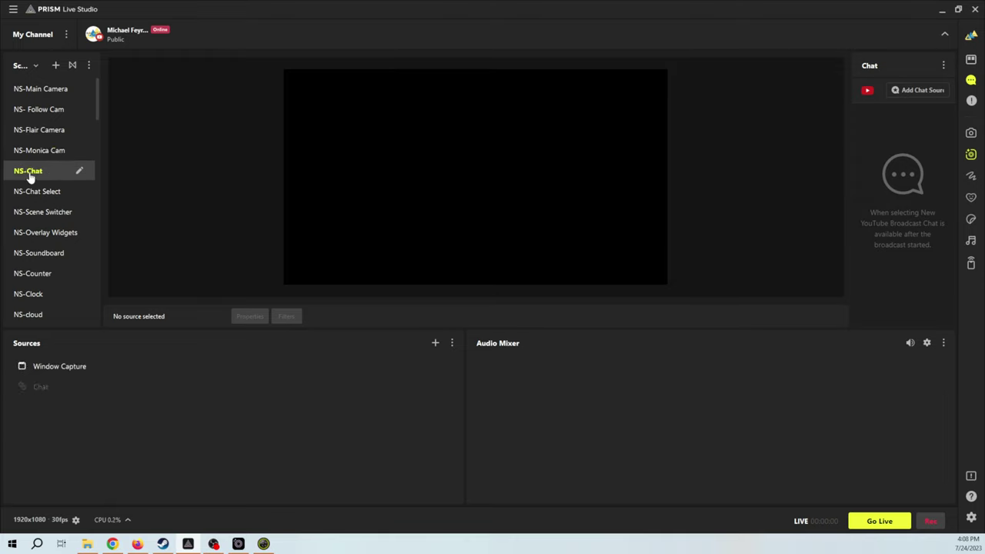
pyautogui.click(36, 197)
pyautogui.click(40, 213)
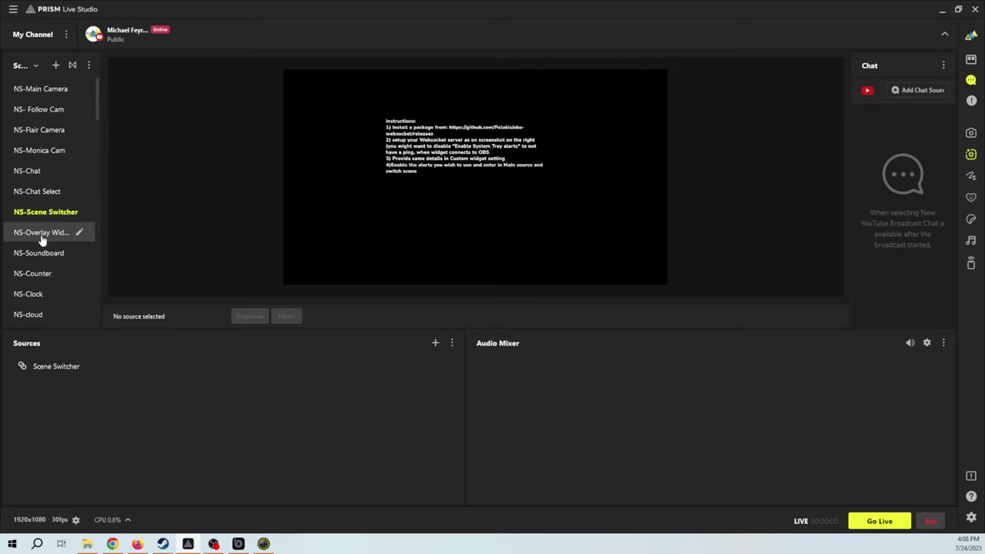
pyautogui.click(43, 232)
# Open the NS-Flair Camera scene and check each of its sources, from Cam through Main Mic
pyautogui.click(41, 110)
pyautogui.click(46, 137)
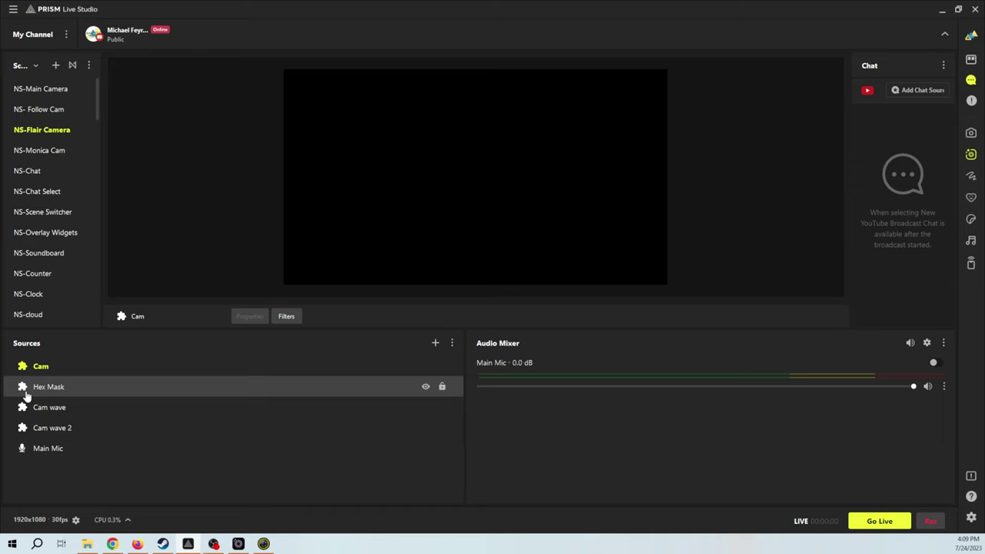
pyautogui.click(48, 387)
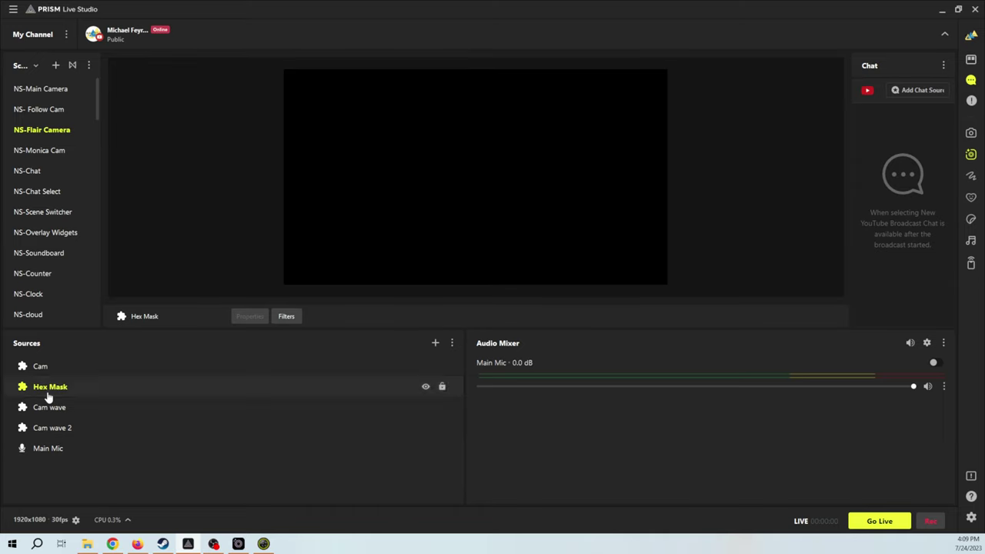
pyautogui.click(50, 408)
pyautogui.click(58, 427)
pyautogui.click(52, 450)
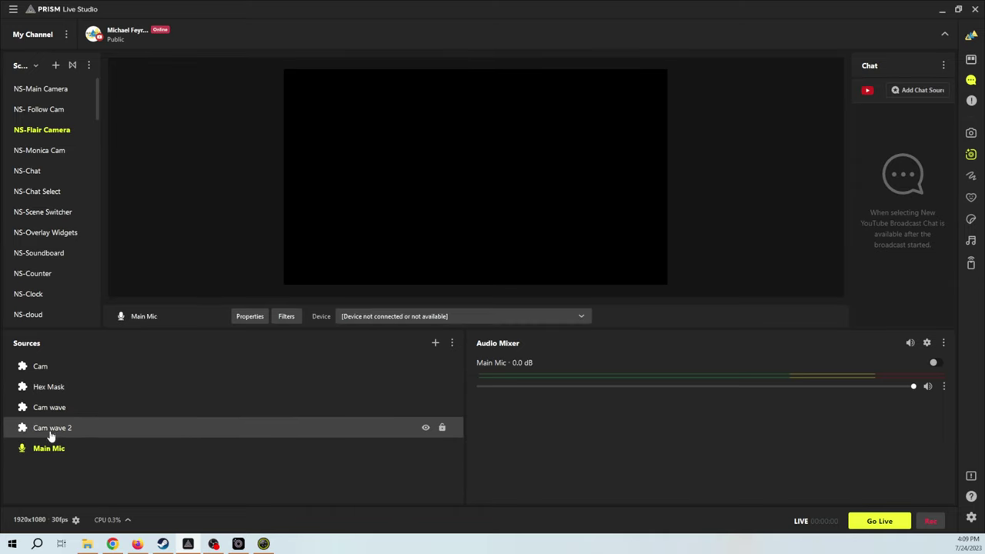
pyautogui.click(51, 430)
pyautogui.click(51, 408)
pyautogui.click(52, 388)
pyautogui.click(44, 367)
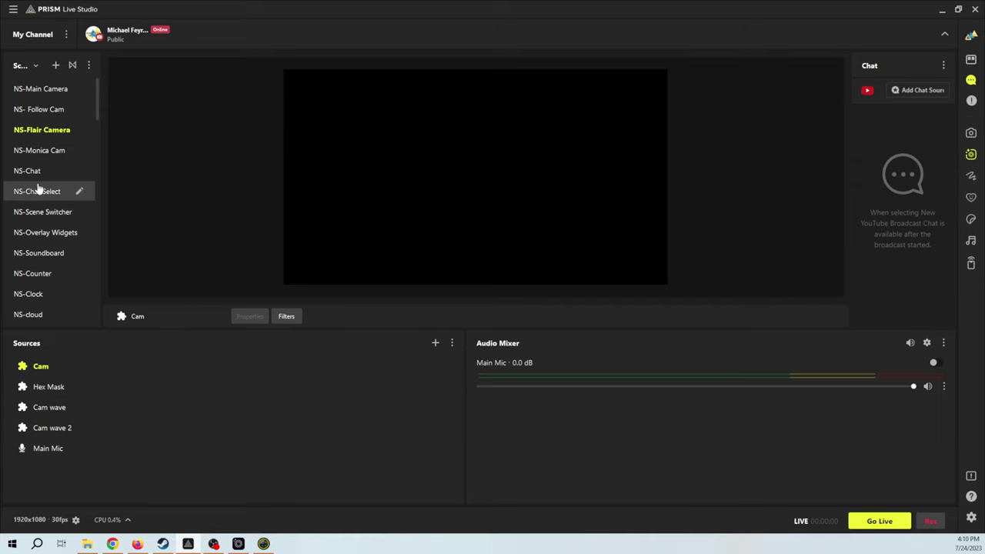
# View the NS-Main Camera scene and the NS- Follow Cam scene to check their sources
pyautogui.scroll(-2, 38, 188)
pyautogui.scroll(2, 38, 185)
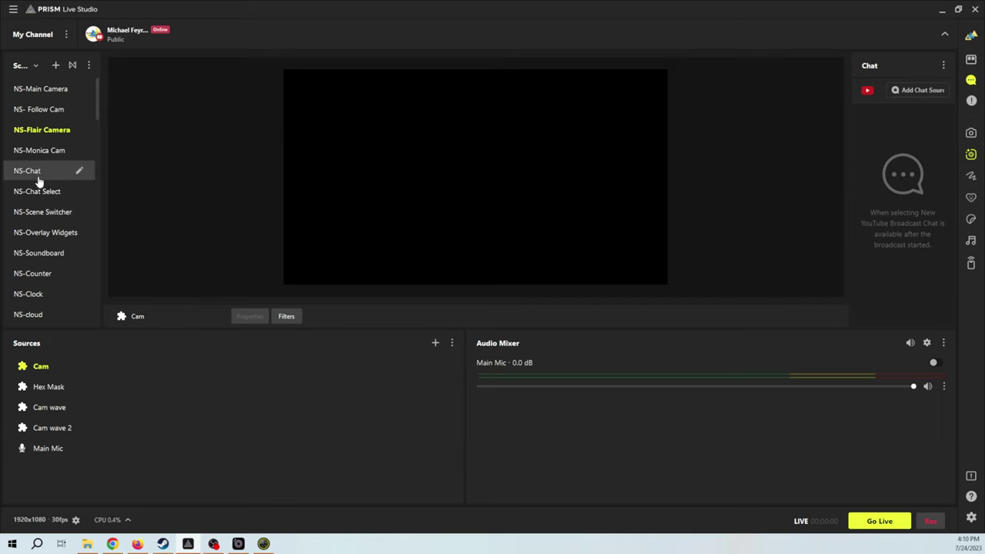
pyautogui.click(48, 89)
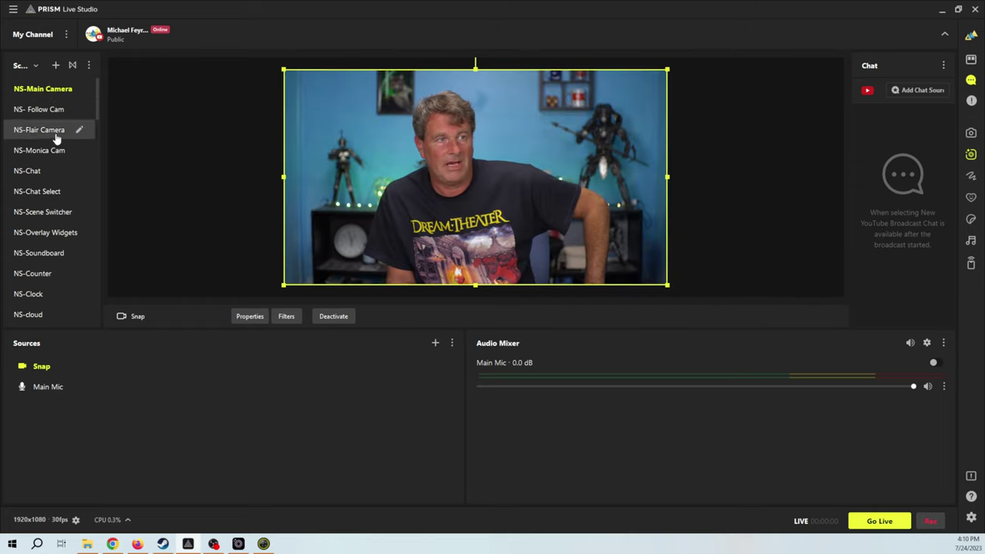
pyautogui.click(35, 110)
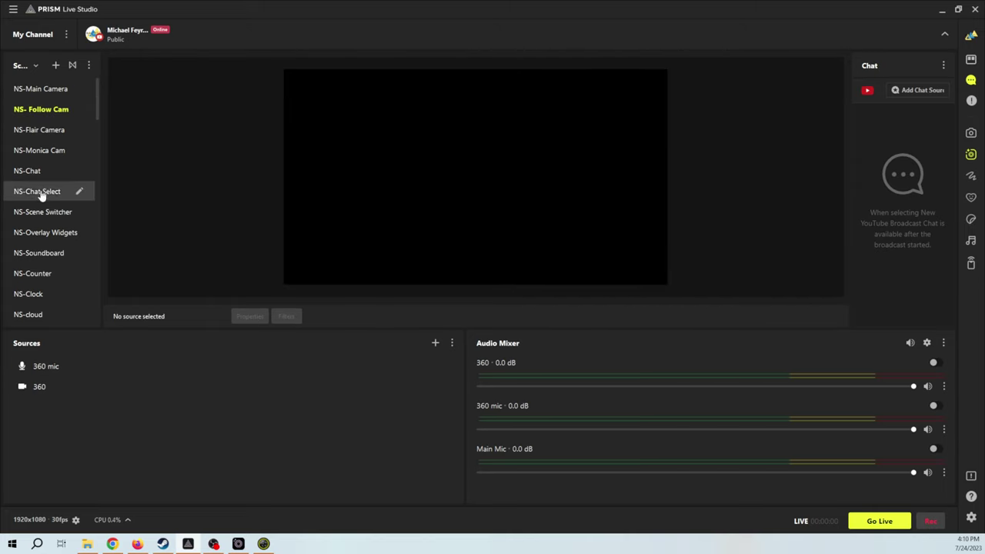
# Open the Main scene and toggle the visibility of its Epic media source to test it
pyautogui.scroll(-3, 44, 193)
pyautogui.scroll(-6, 41, 193)
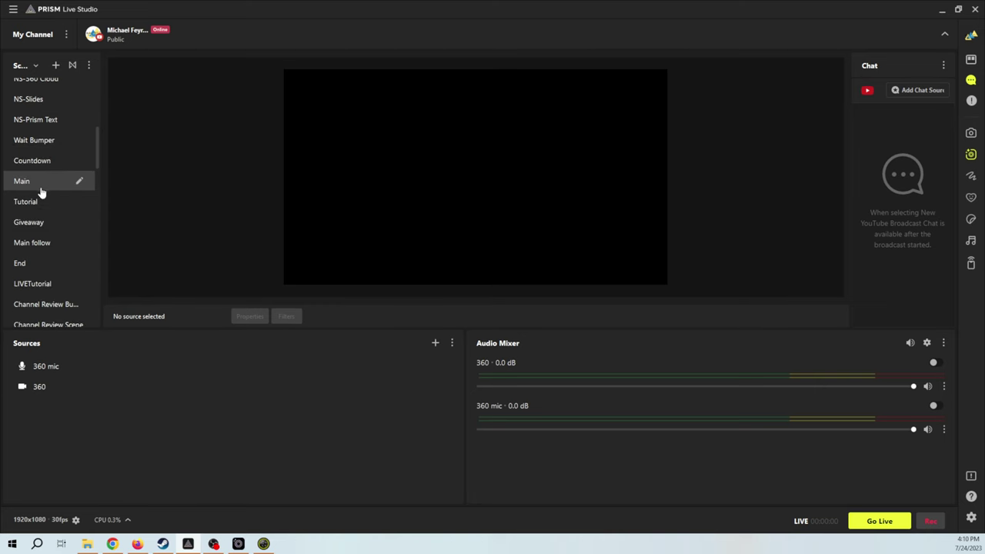
pyautogui.click(40, 189)
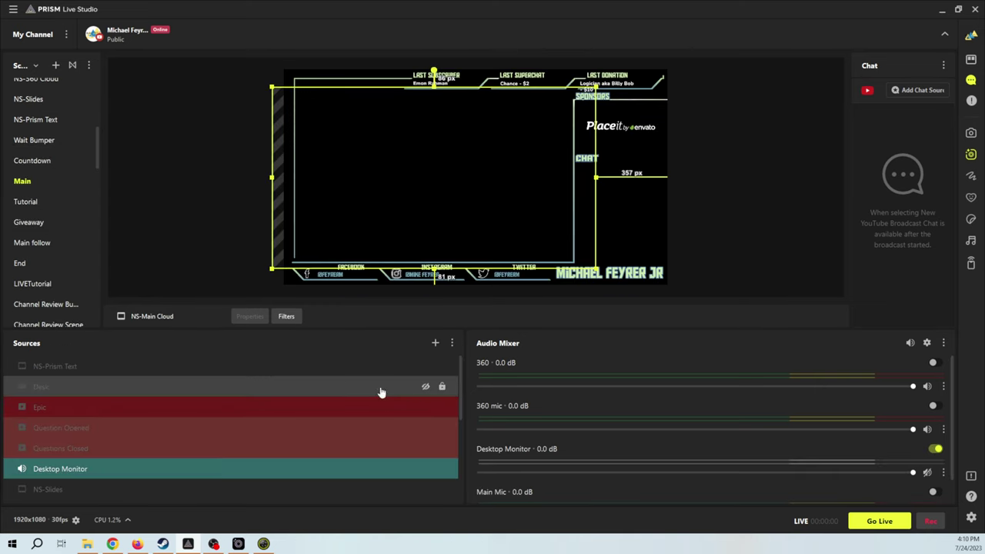
pyautogui.click(428, 409)
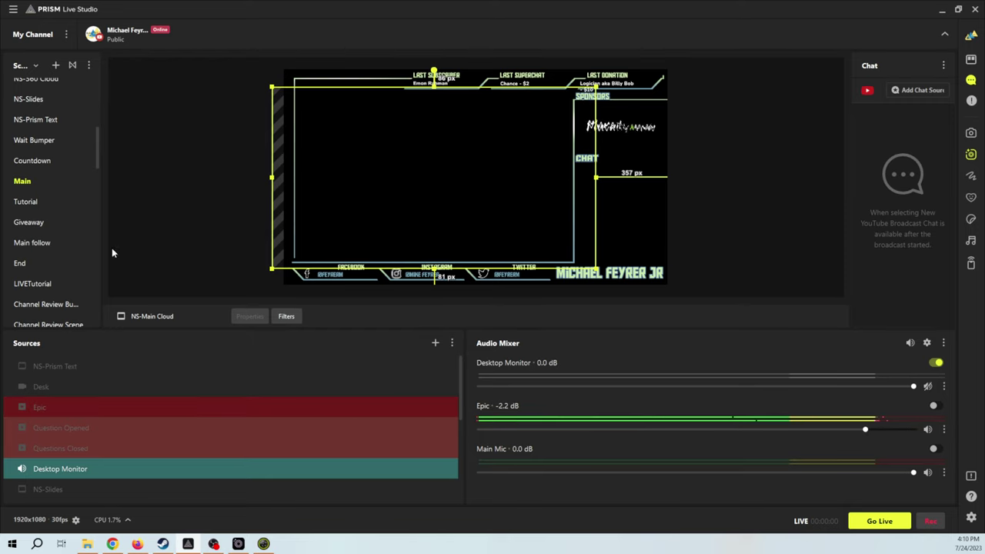
# Find the Monica Cam scenes and preview Monica Cam Shared and Monica Cam Shared 2
pyautogui.scroll(-5, 43, 231)
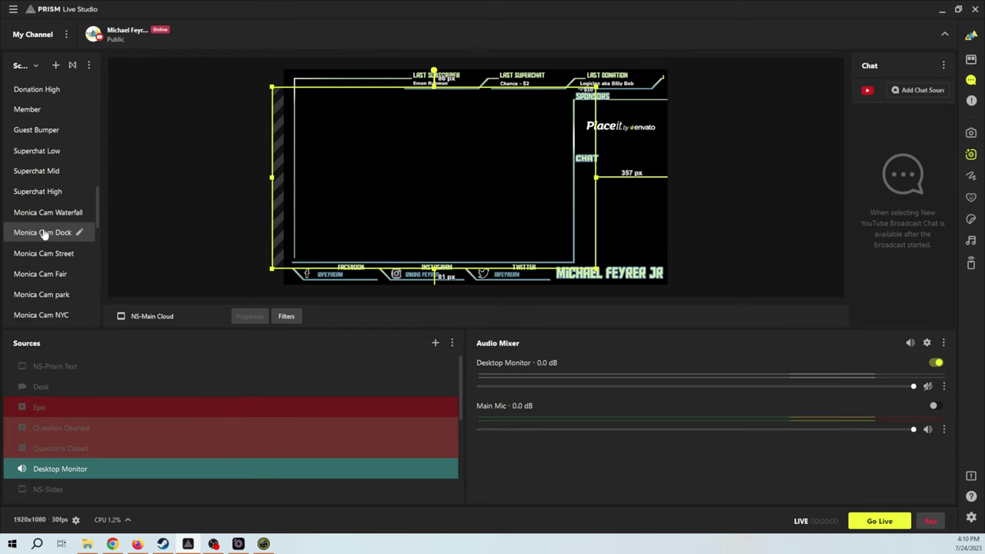
pyautogui.scroll(-8, 44, 235)
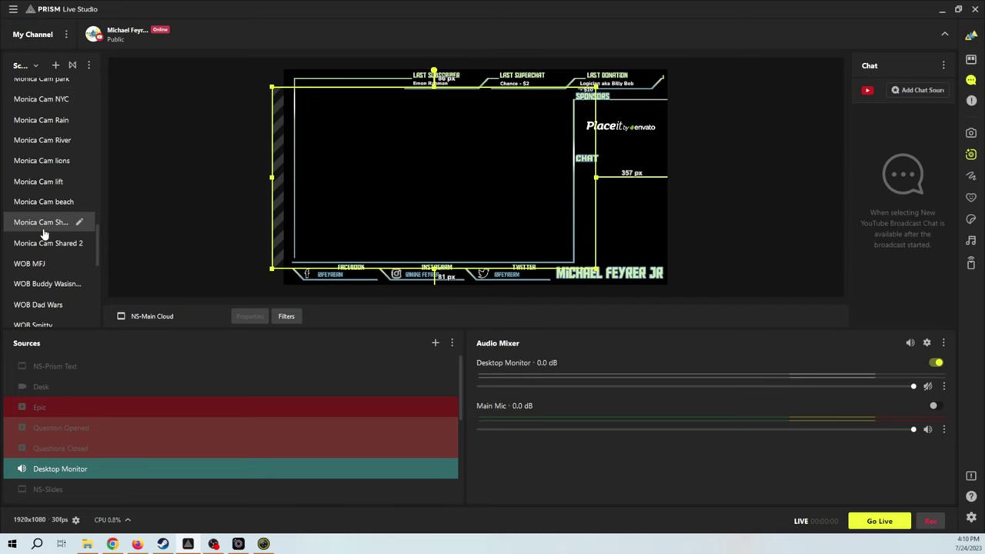
pyautogui.scroll(6, 44, 234)
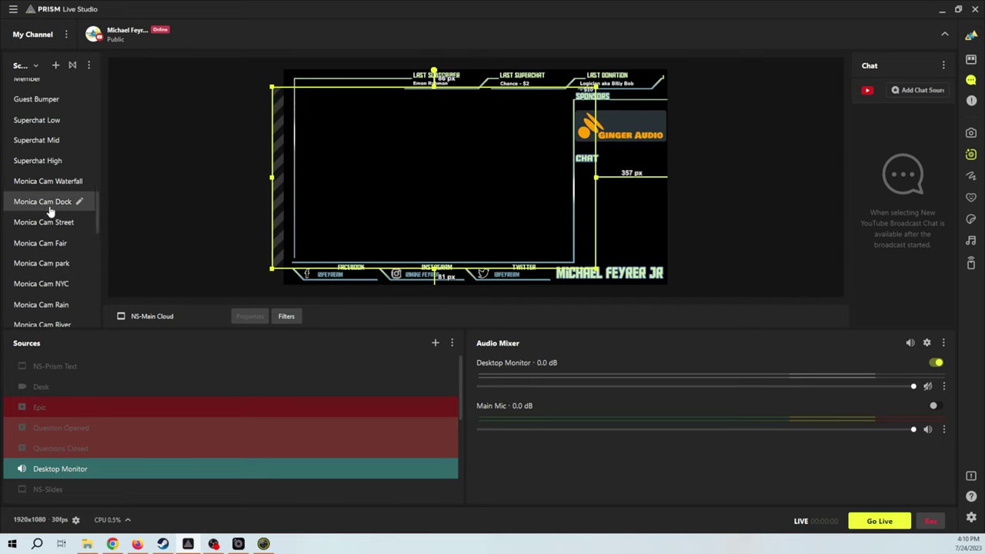
pyautogui.click(48, 223)
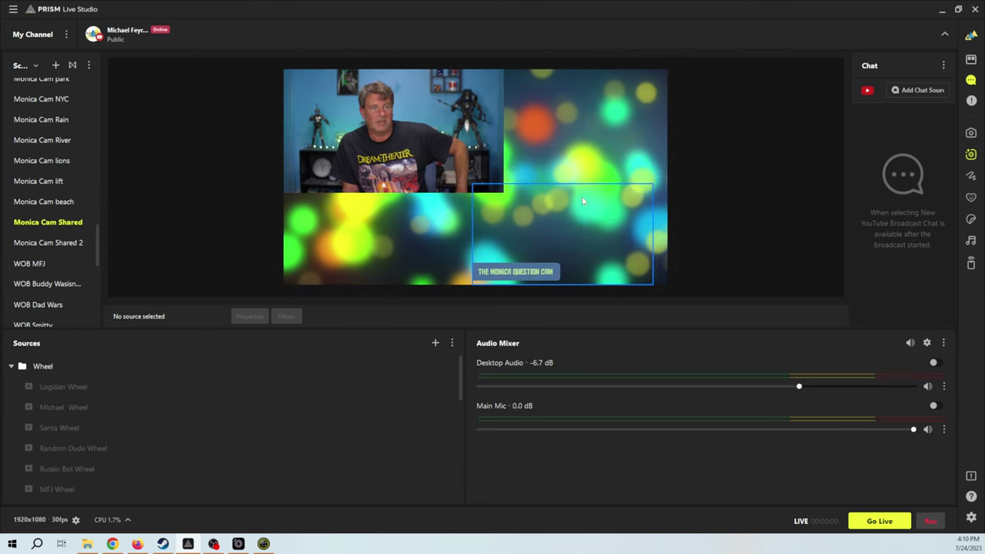
pyautogui.click(48, 242)
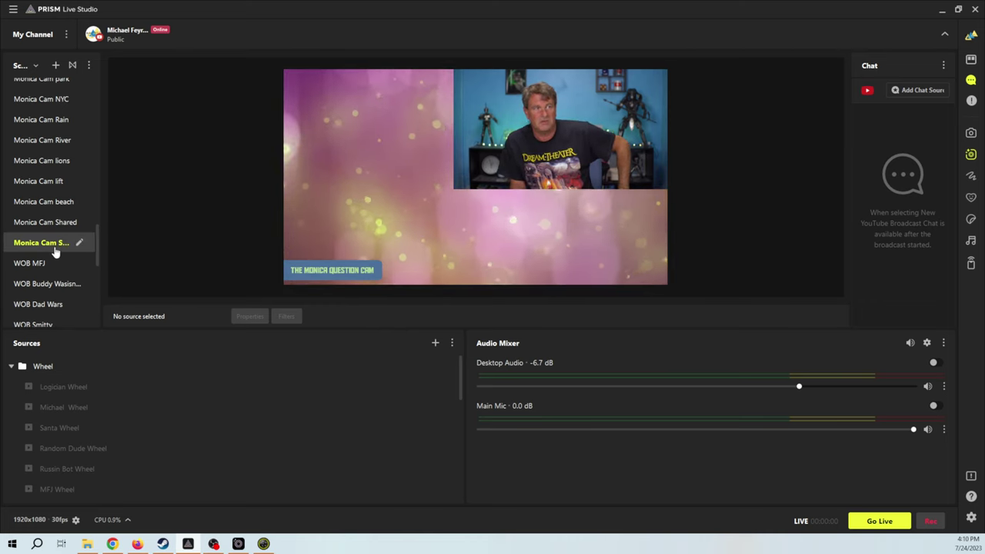
# Look through the scene list down to Vertical Scene 1 and show the resource and performance statistics
pyautogui.scroll(5, 61, 231)
pyautogui.scroll(3, 65, 211)
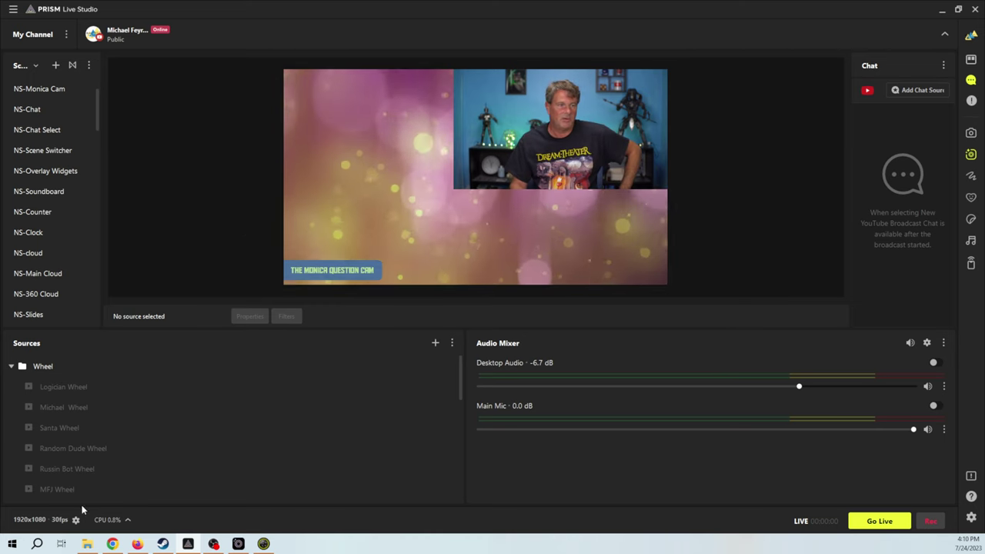
pyautogui.scroll(-2, 87, 235)
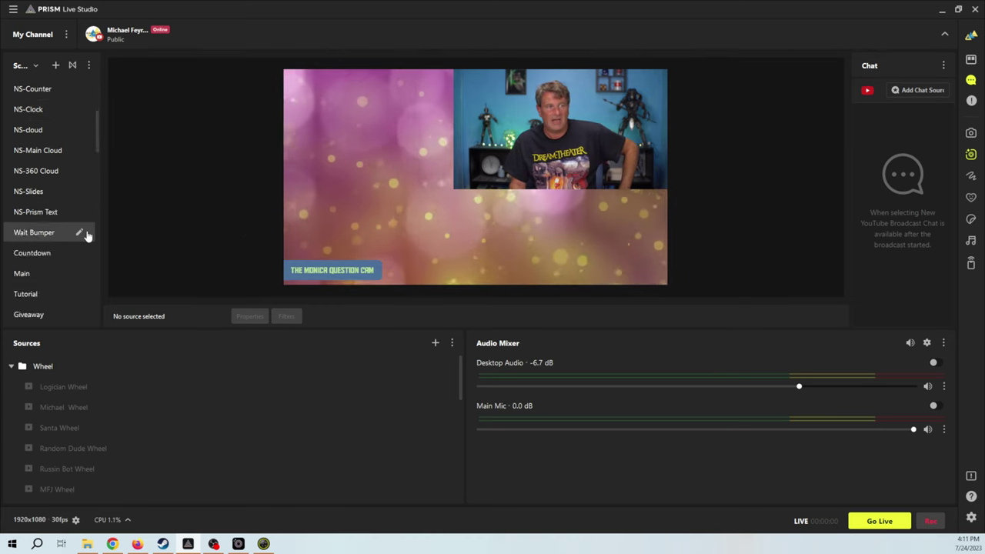
pyautogui.scroll(-12, 87, 236)
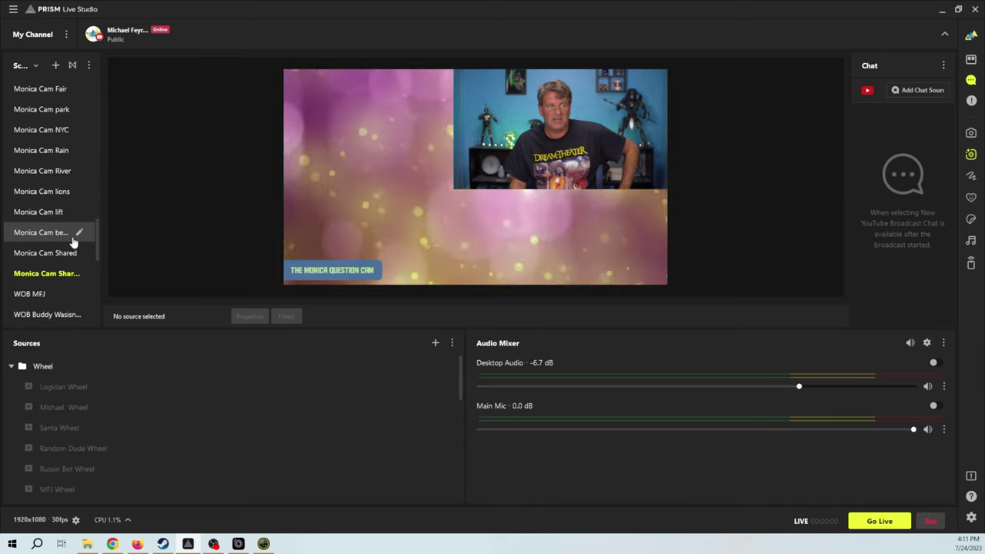
pyautogui.scroll(-6, 73, 242)
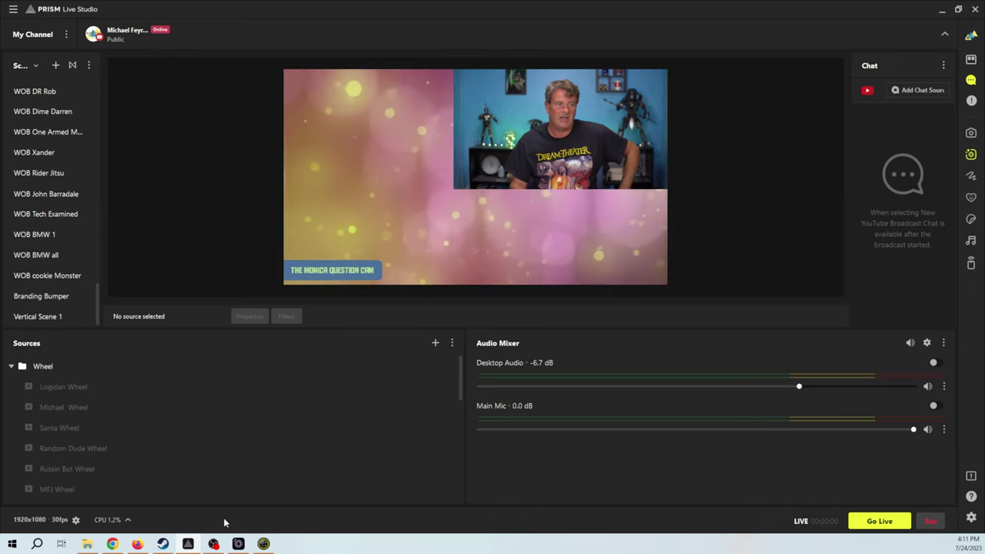
pyautogui.click(127, 521)
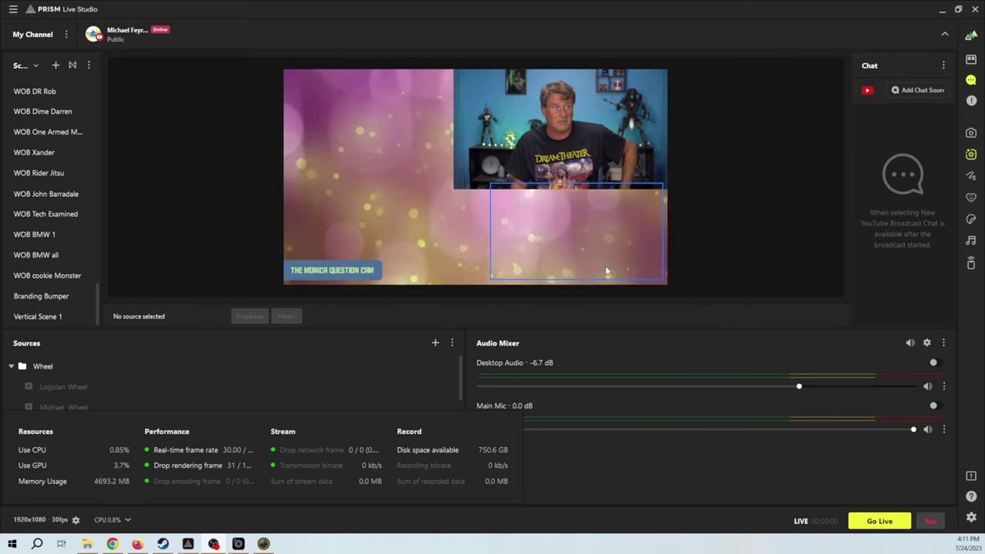
# Switch to the Main scene to check resource usage with it active, and close the statistics
pyautogui.scroll(2, 62, 218)
pyautogui.scroll(20, 61, 218)
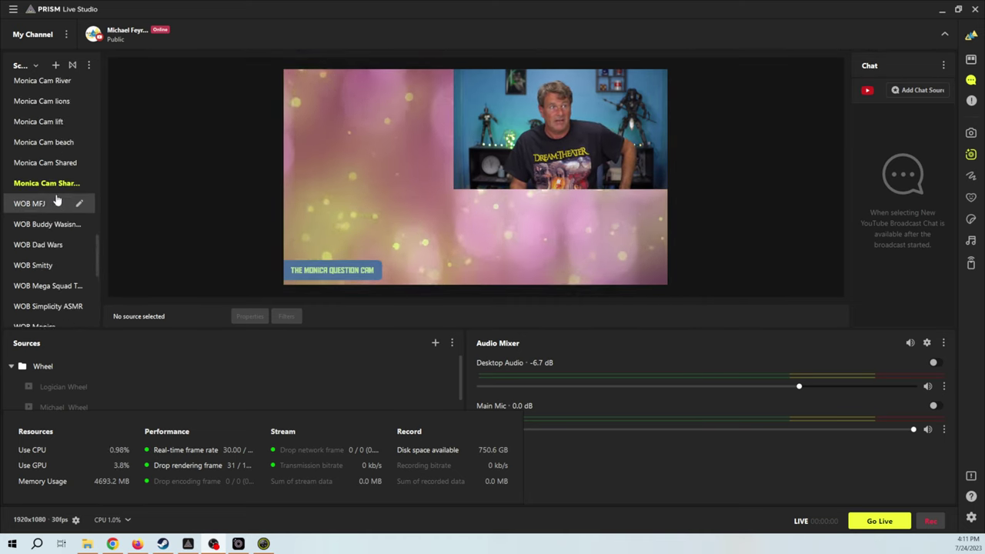
pyautogui.scroll(14, 50, 164)
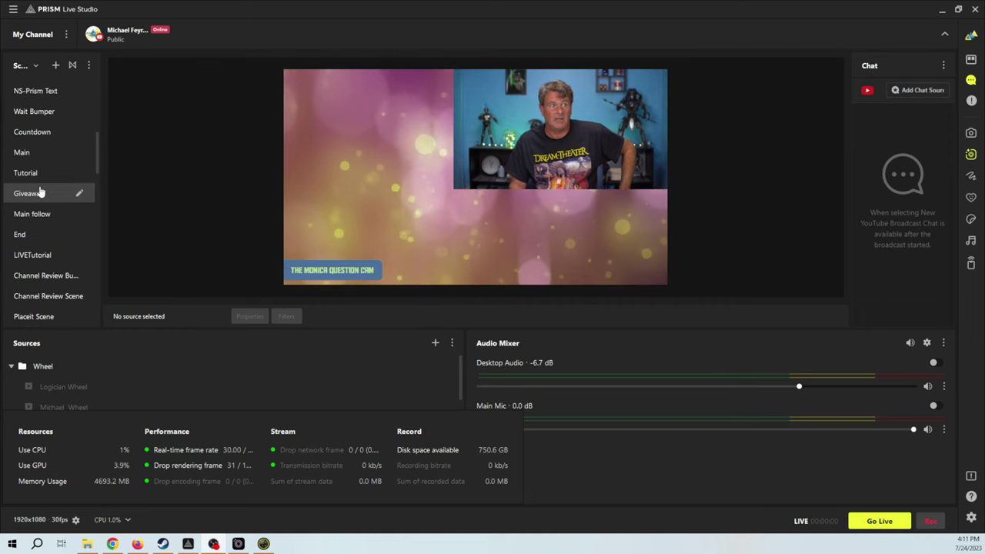
pyautogui.click(47, 155)
pyautogui.click(47, 156)
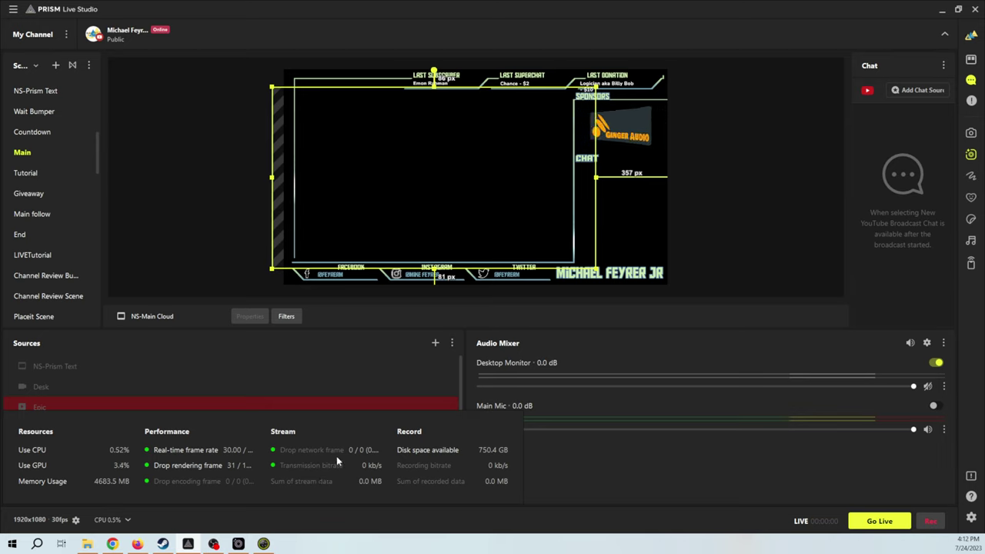
pyautogui.click(128, 521)
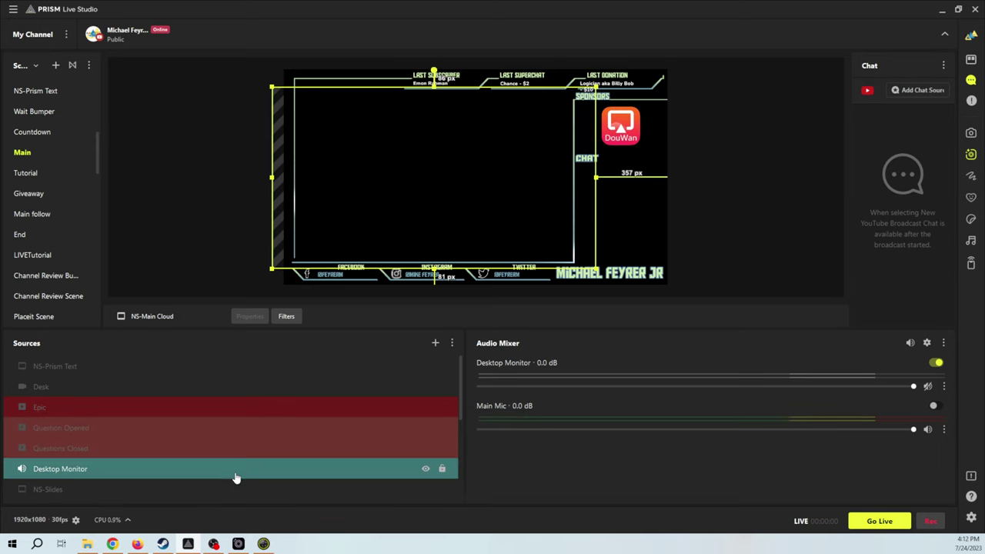
# Look through all the sources in the Main scene and return to the start of the scene list
pyautogui.scroll(-5, 194, 466)
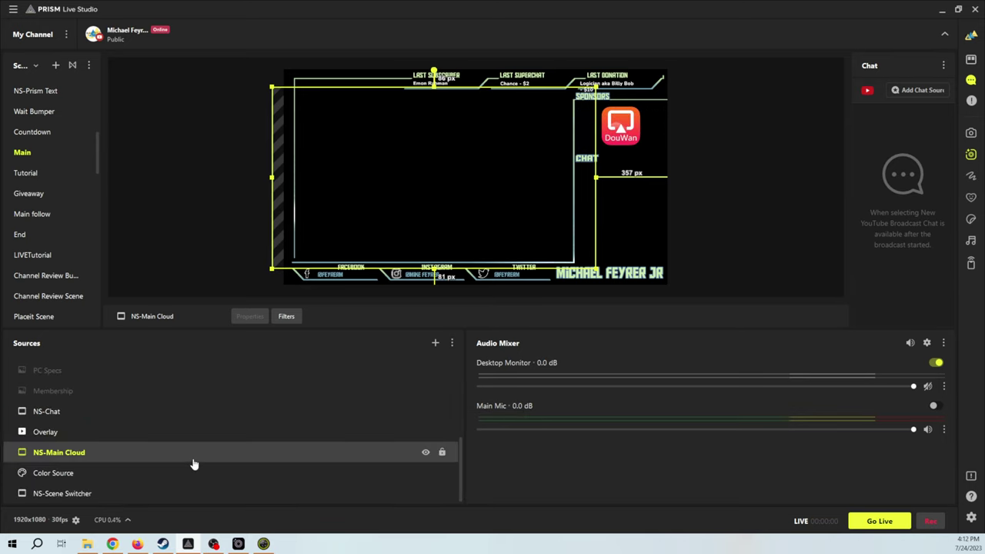
pyautogui.scroll(5, 193, 466)
pyautogui.scroll(-5, 194, 465)
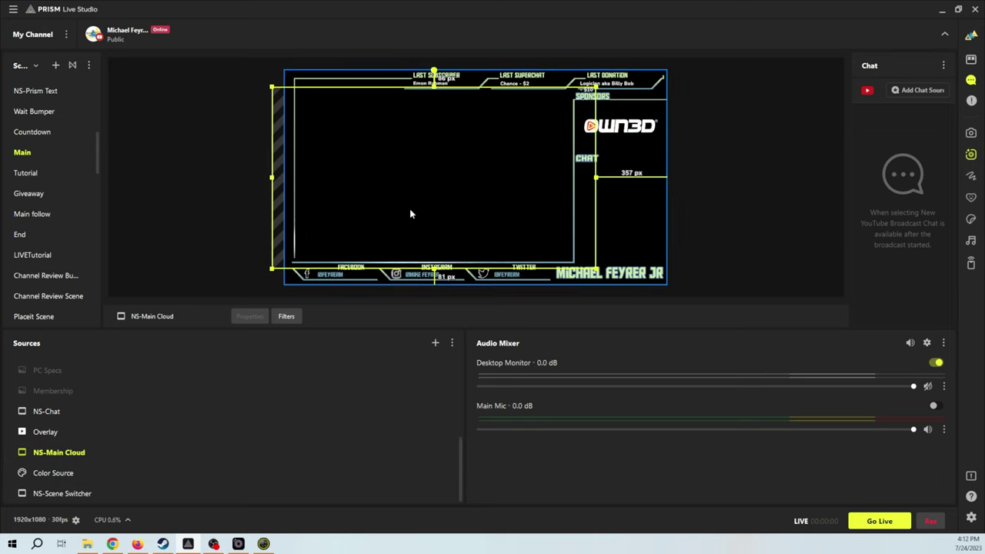
pyautogui.scroll(4, 30, 193)
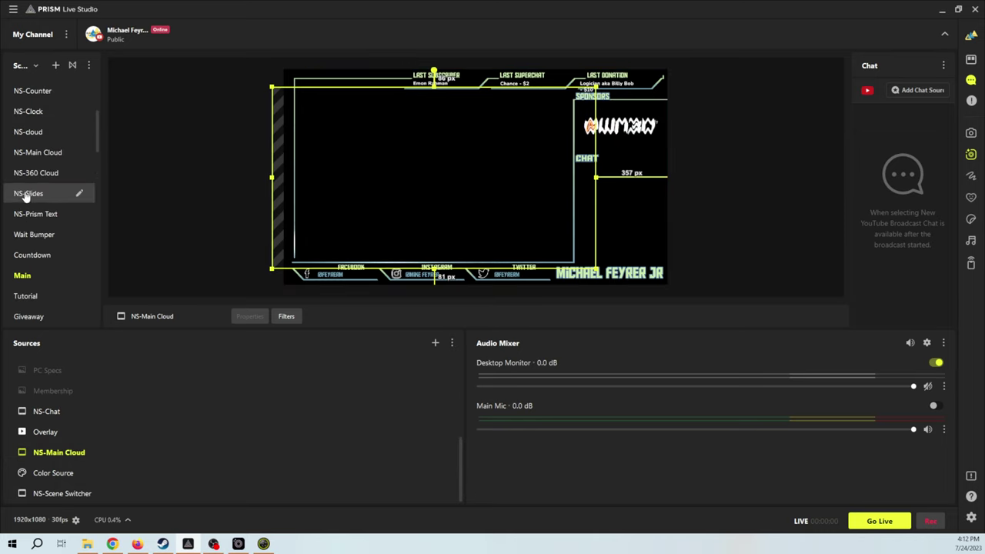
pyautogui.scroll(2, 26, 196)
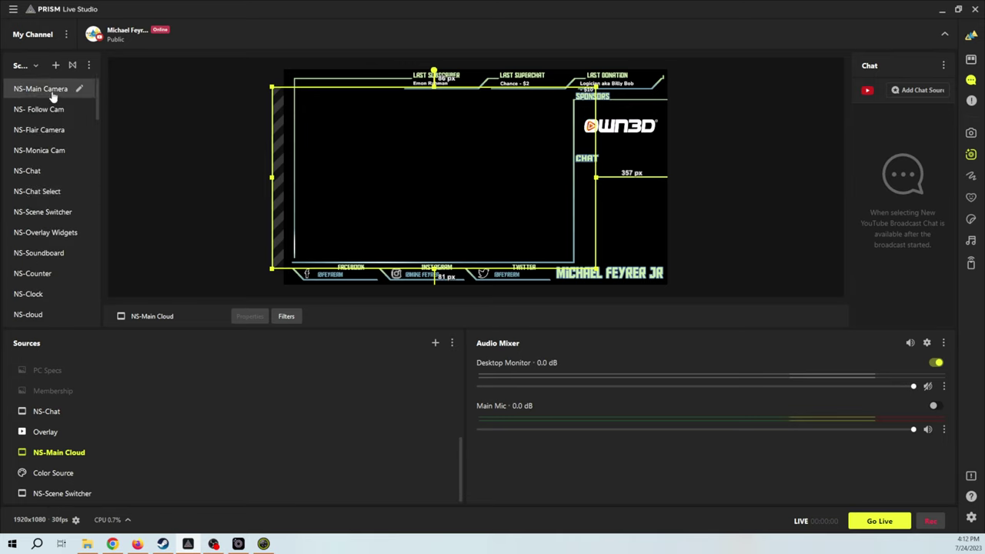